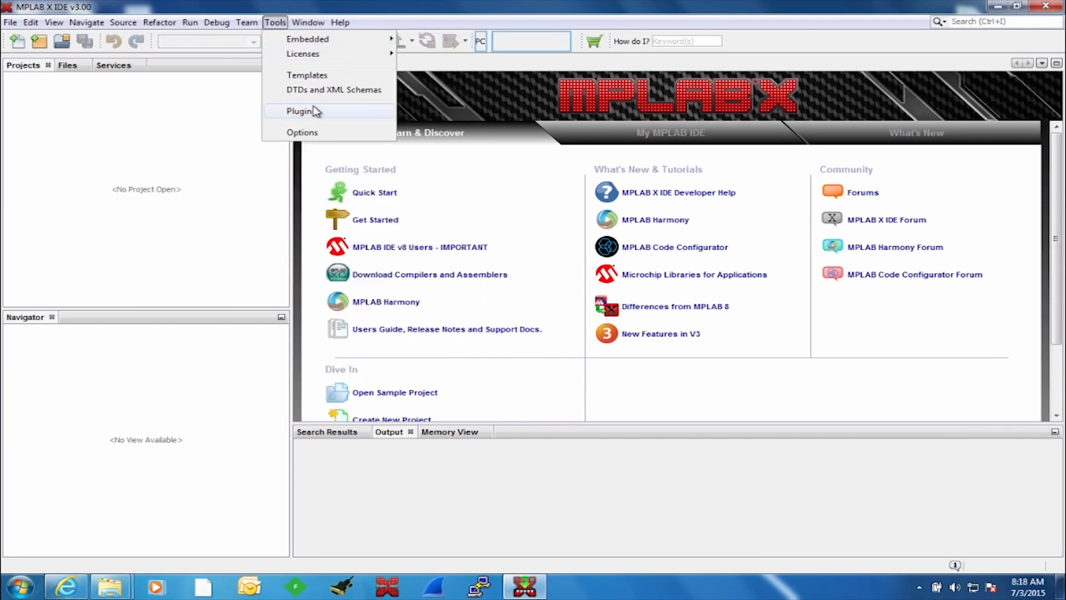
Start a new project of the MPLAB Harmony Project type from the Microchip Embedded category.
mouse_move(10, 22)
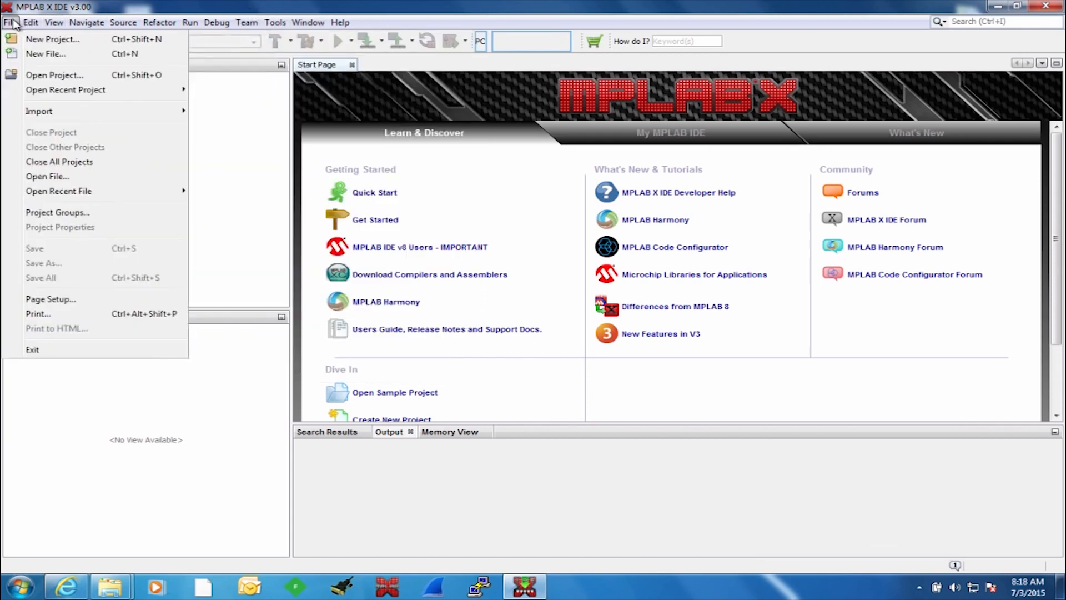
left_click(49, 40)
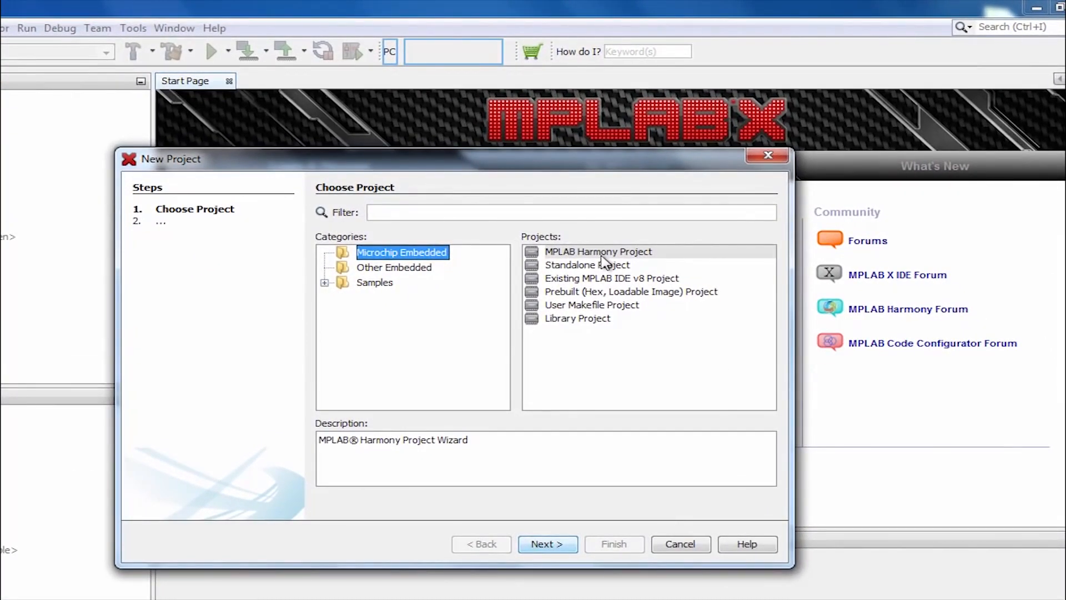
left_click(599, 250)
left_click(550, 547)
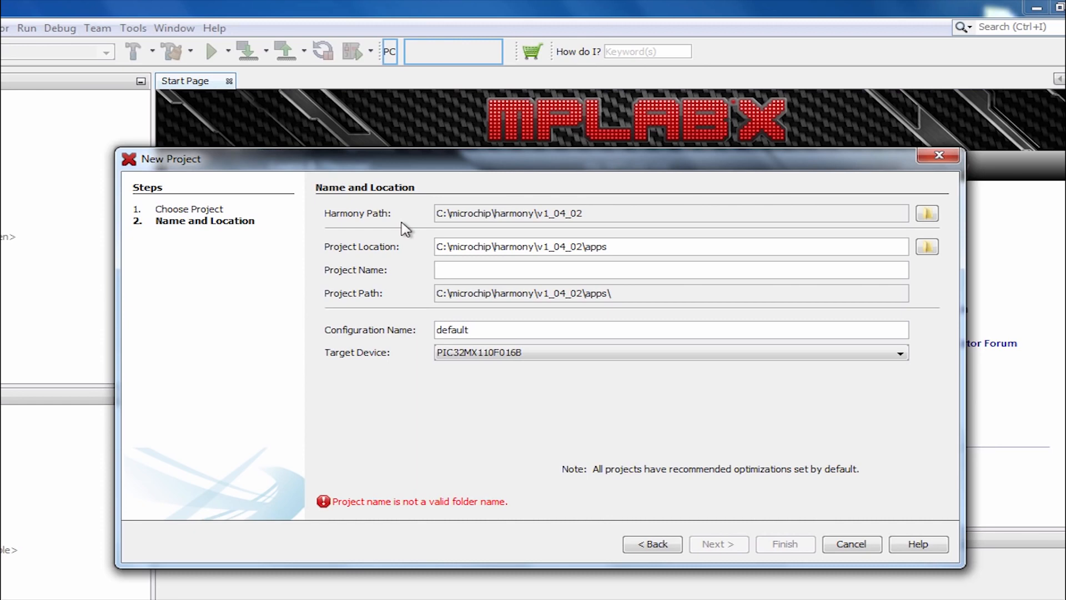
Set the Harmony path to the folder C:\microchip\harmony\v1_04_02.
left_click(928, 214)
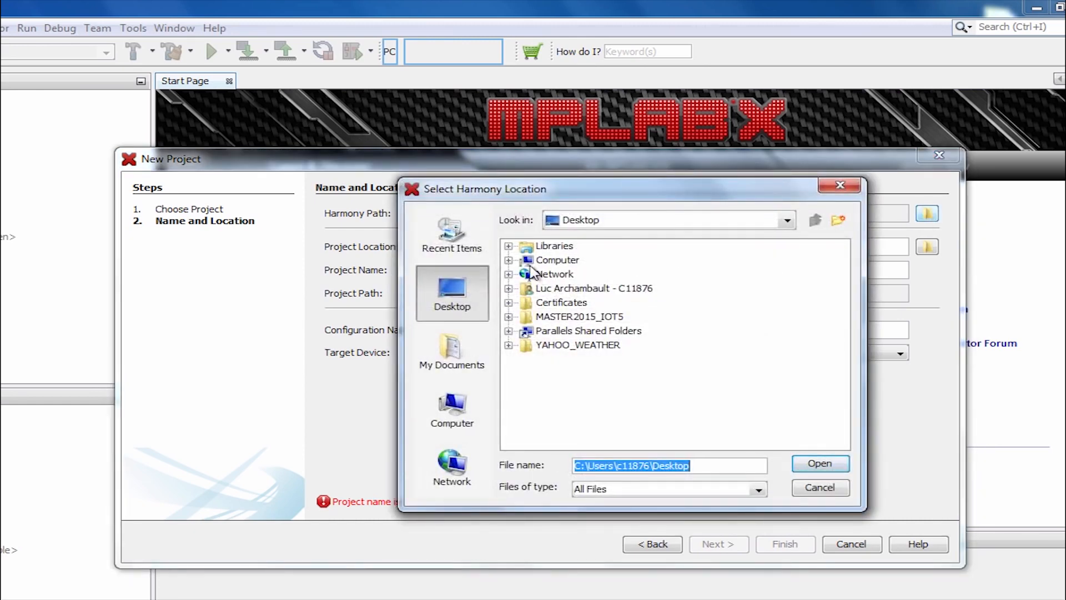
left_click(508, 261)
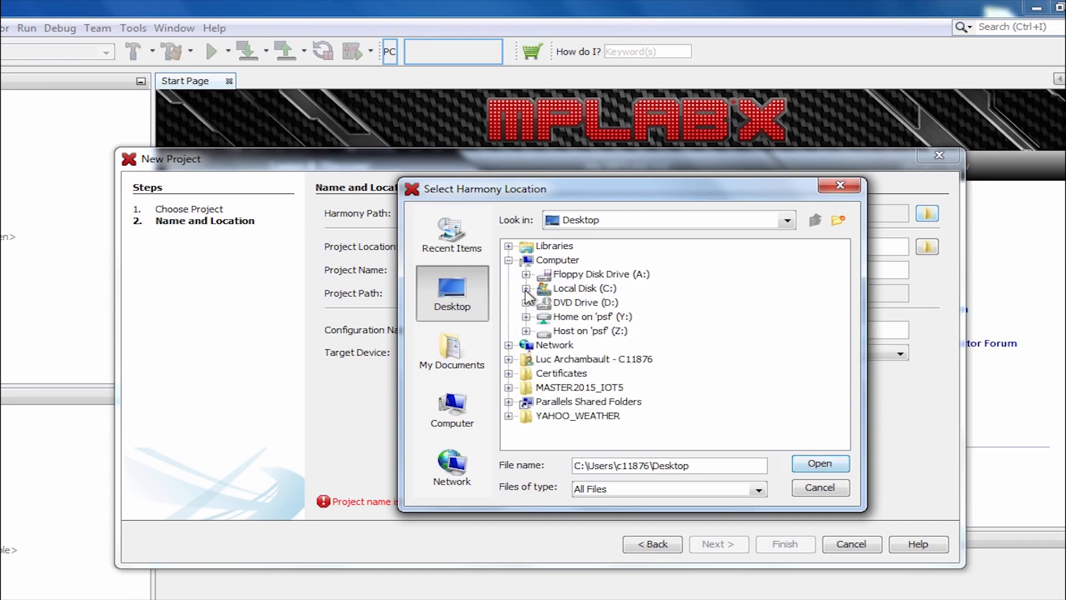
double_click(561, 288)
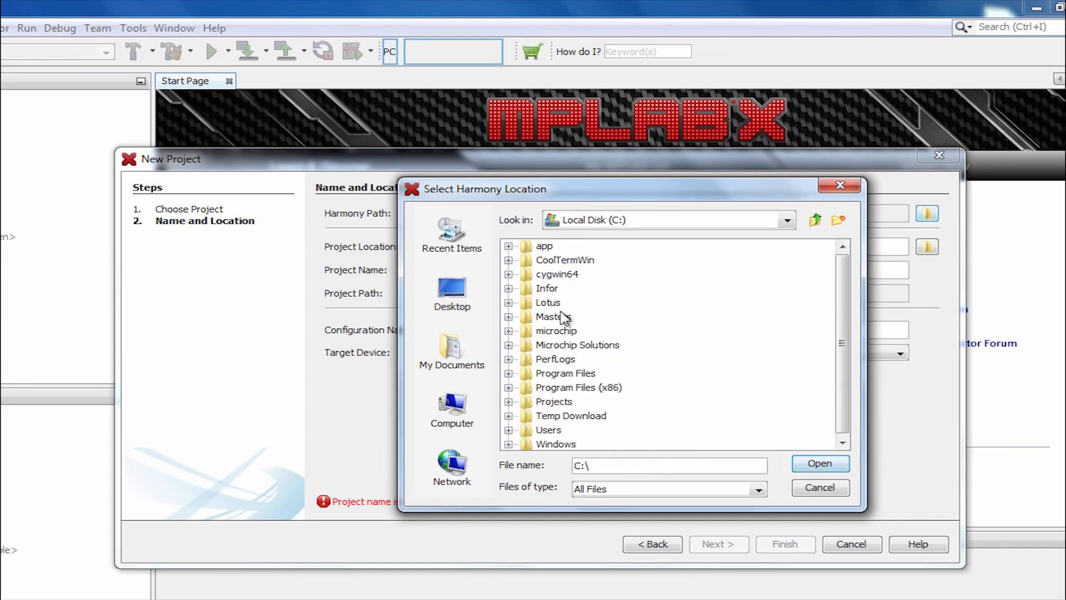
double_click(556, 331)
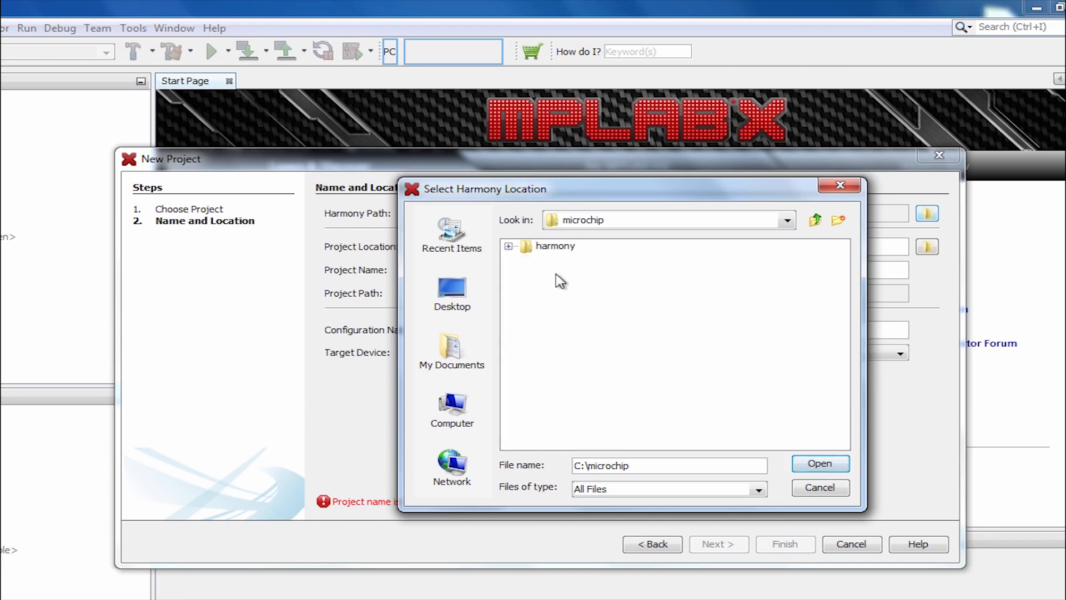
double_click(556, 247)
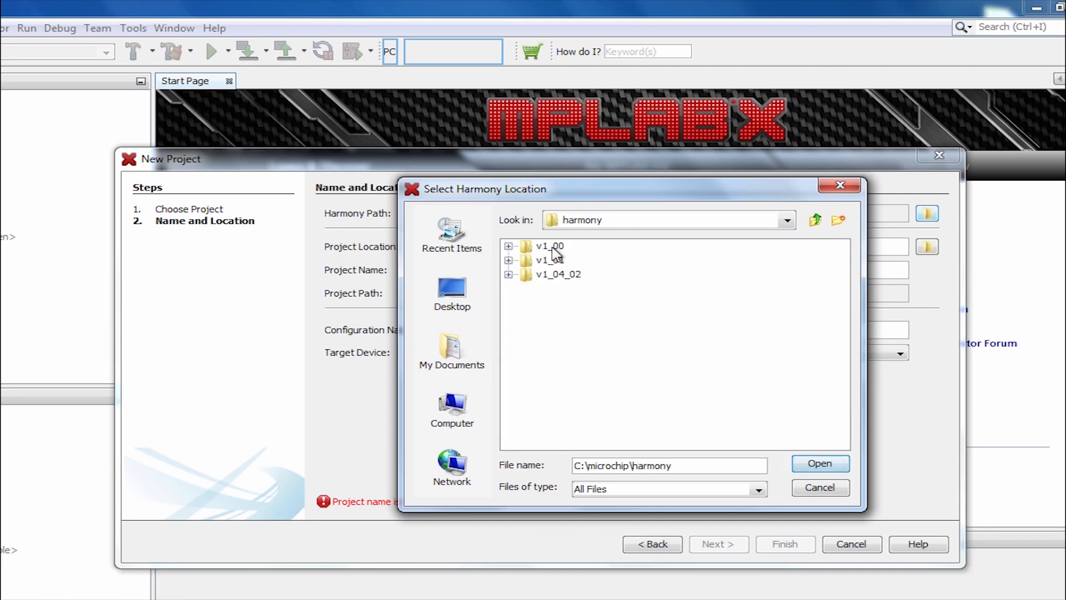
left_click(559, 275)
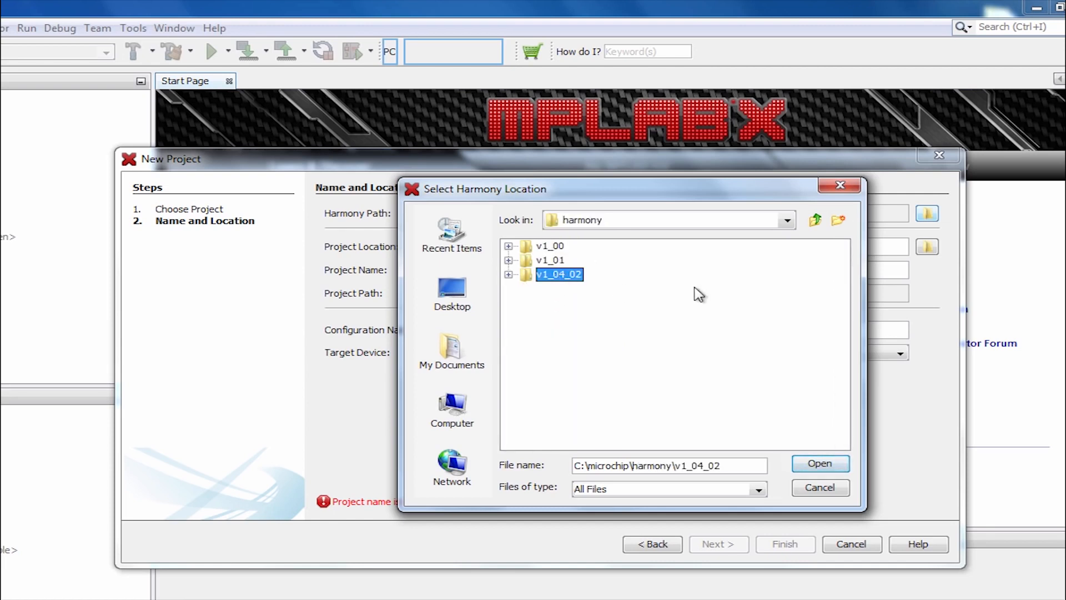
left_click(820, 470)
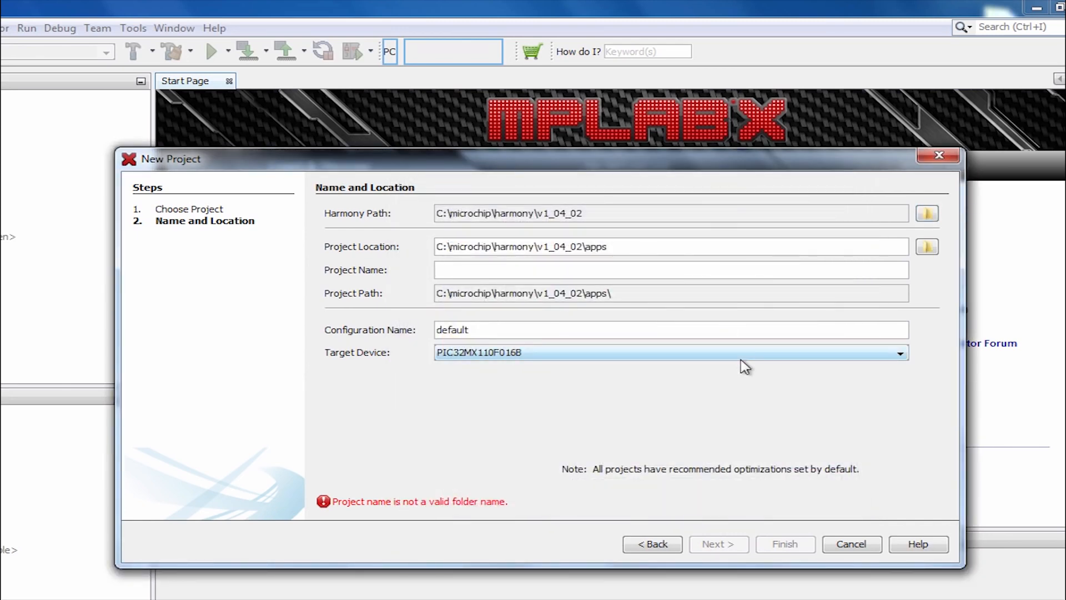
Name both the project and its configuration YAHOO_SSL.
type("YAHOO_SSL")
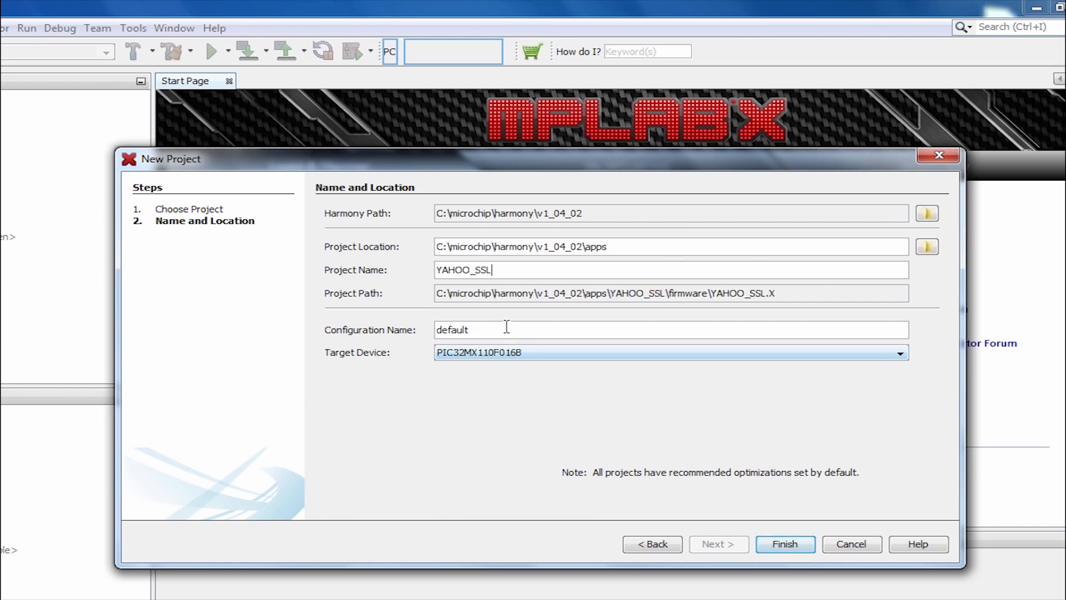
left_click_drag(476, 329, 433, 331)
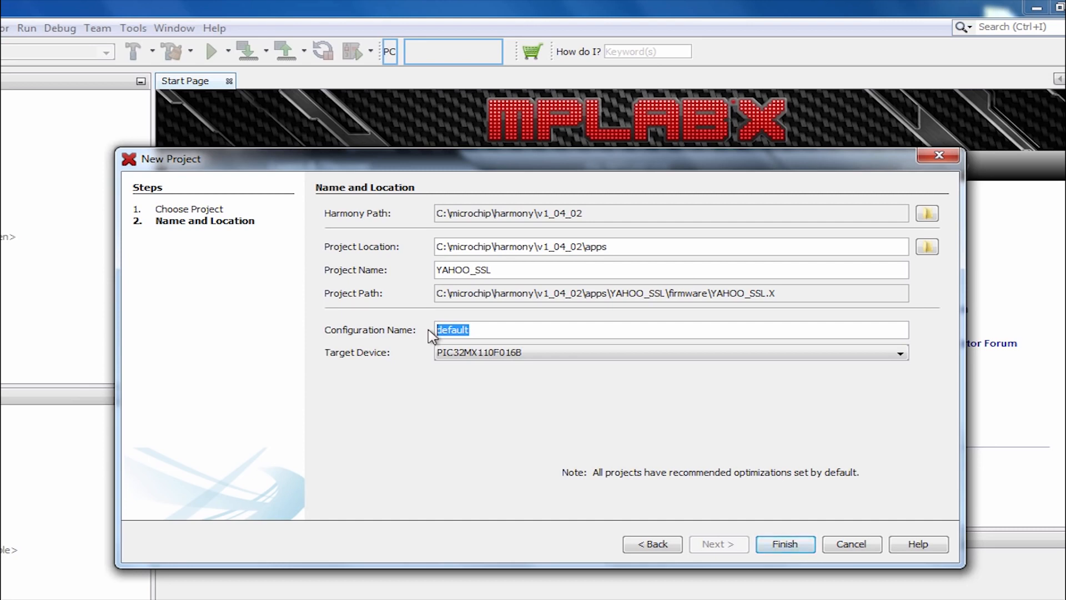
type("YAHOO_SSL")
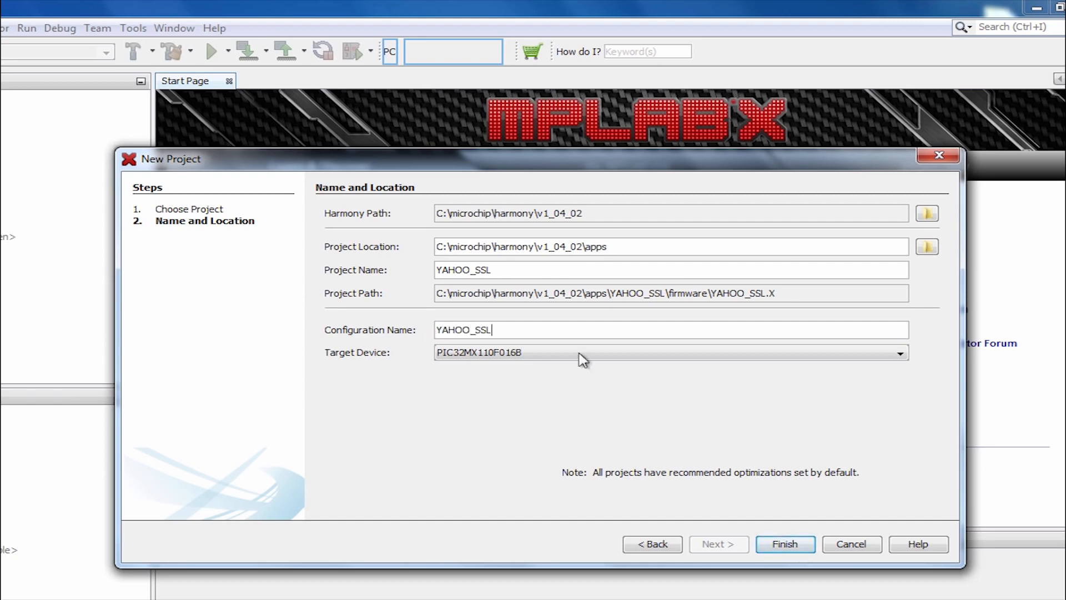
Choose PIC32MX795F512L as the target device and finish creating the project.
left_click(615, 355)
scroll(617, 410, "down", 20)
scroll(616, 408, "down", 6)
scroll(614, 407, "up", 2)
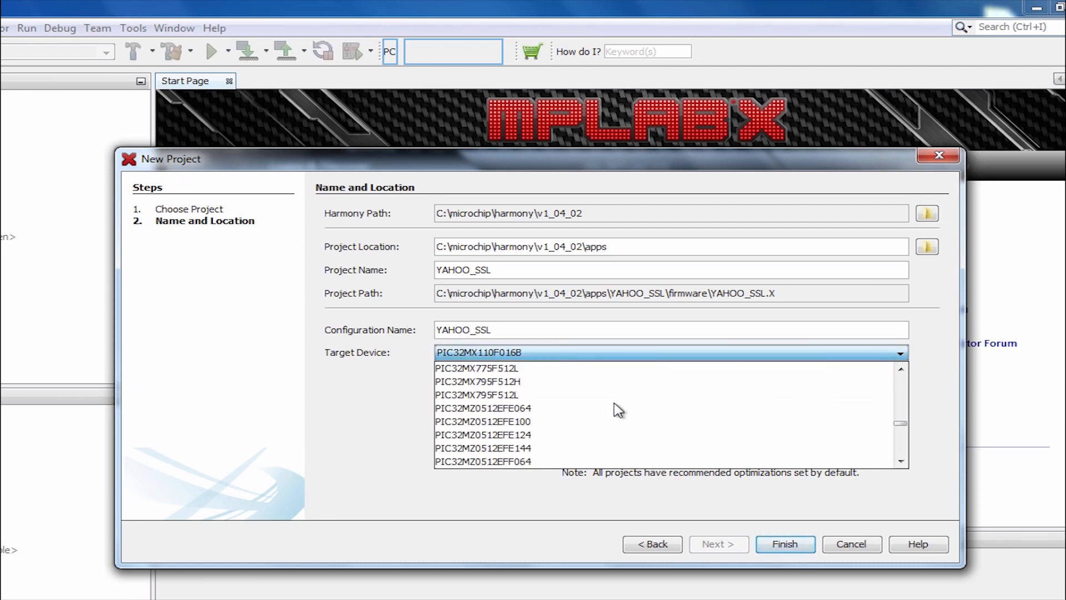
left_click(544, 403)
left_click(778, 544)
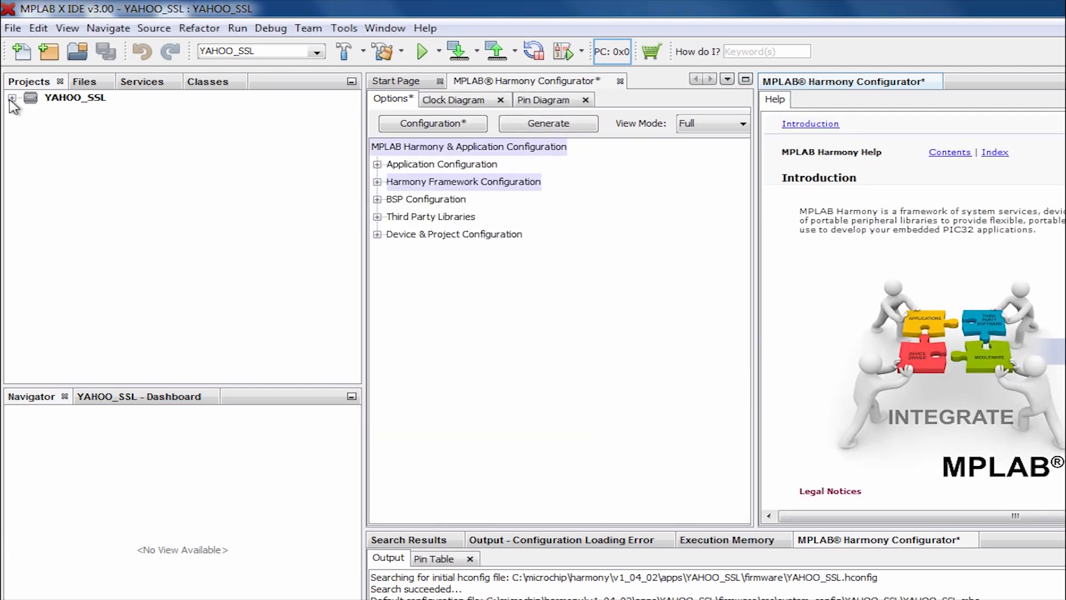
Expand the YAHOO_SSL project and check the contents of its header, linker, source, library and loadable folders.
left_click(12, 98)
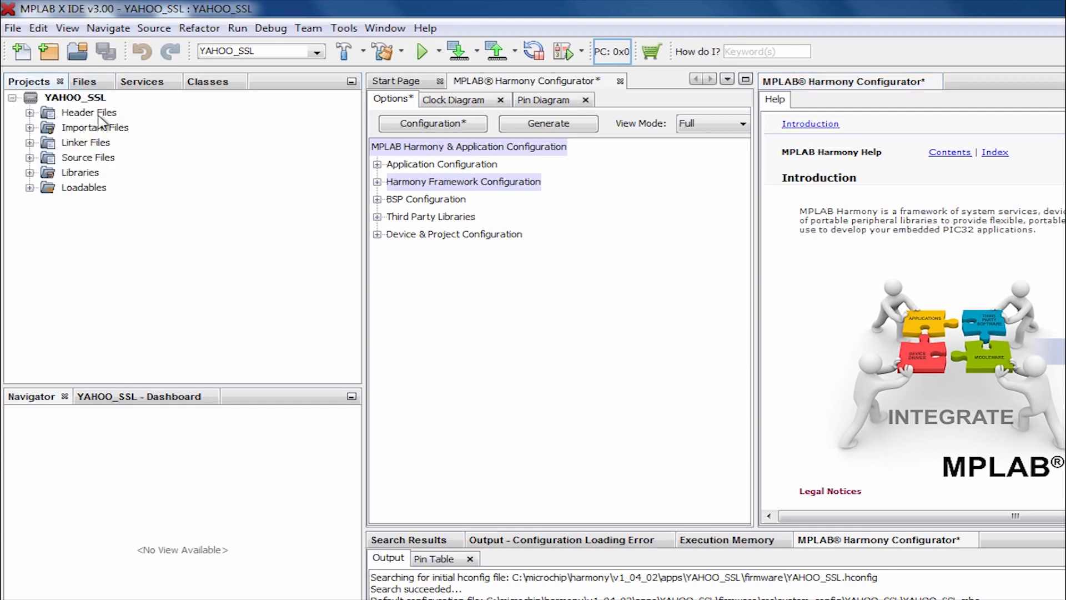
left_click(29, 112)
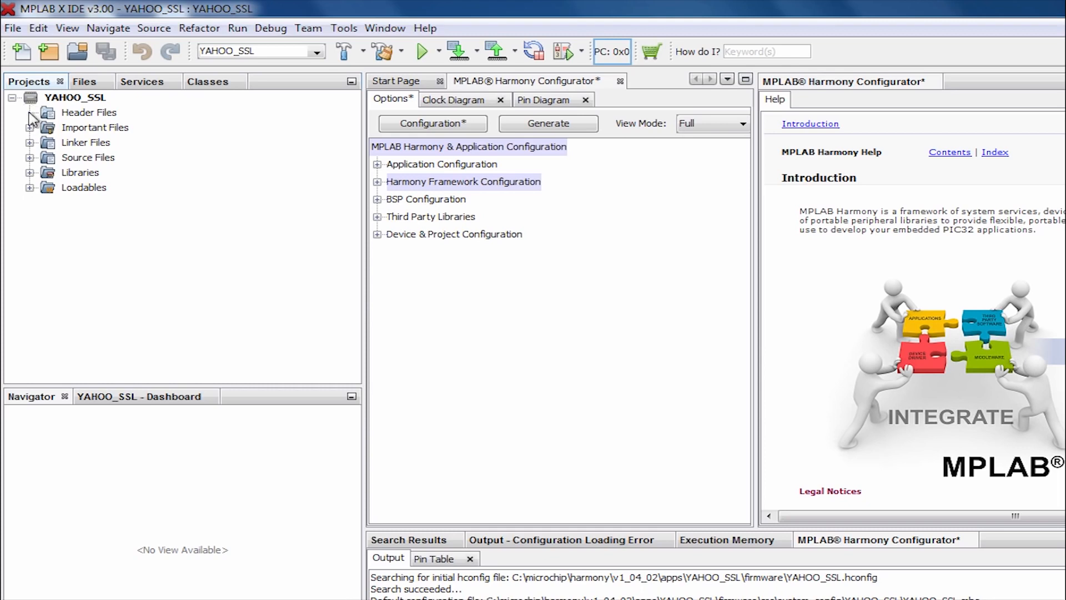
left_click(29, 143)
left_click(29, 158)
left_click(29, 173)
left_click(30, 188)
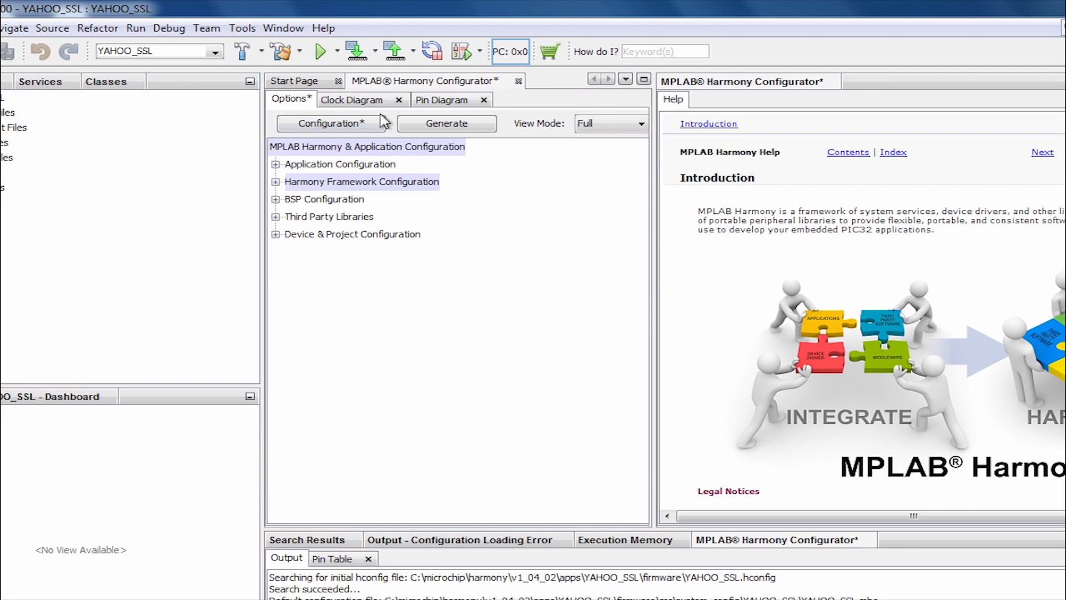
Review the Harmony Configurator's clock diagram, pin diagram and Application Configuration options.
left_click(362, 101)
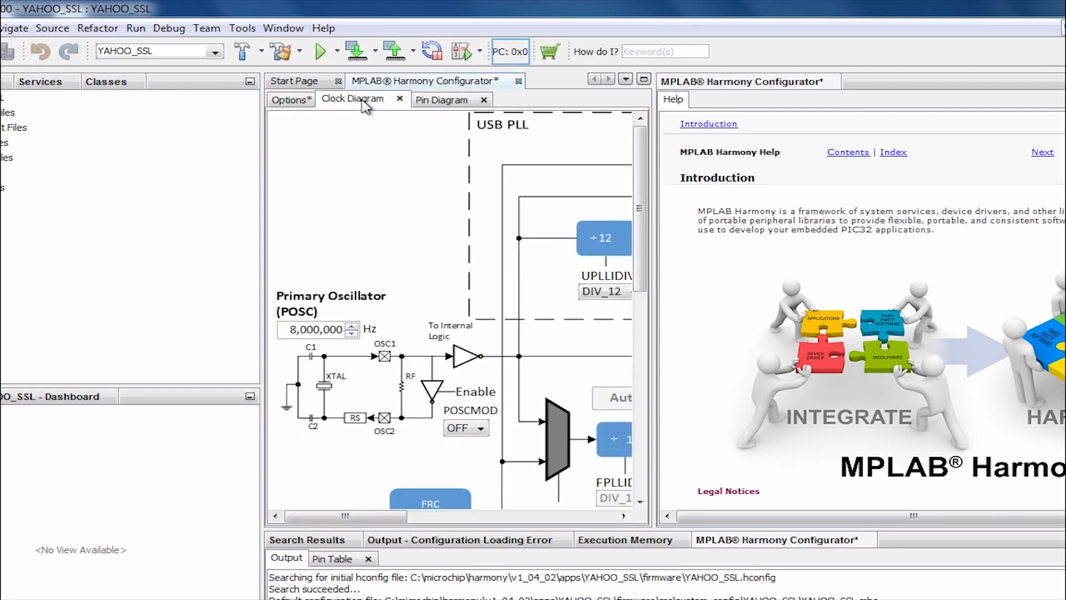
left_click_drag(372, 517, 417, 529)
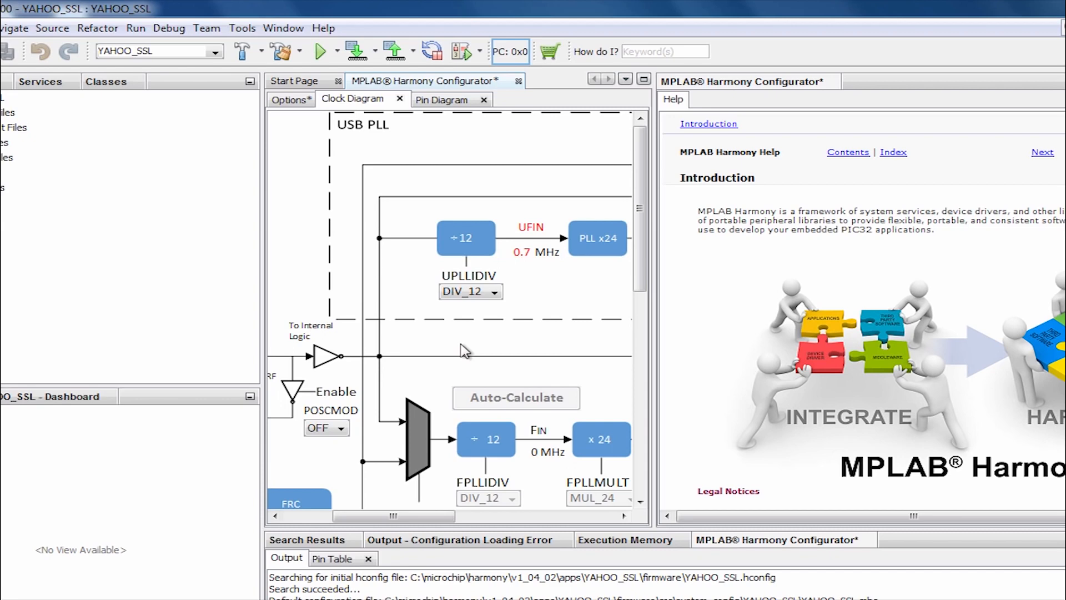
left_click(449, 99)
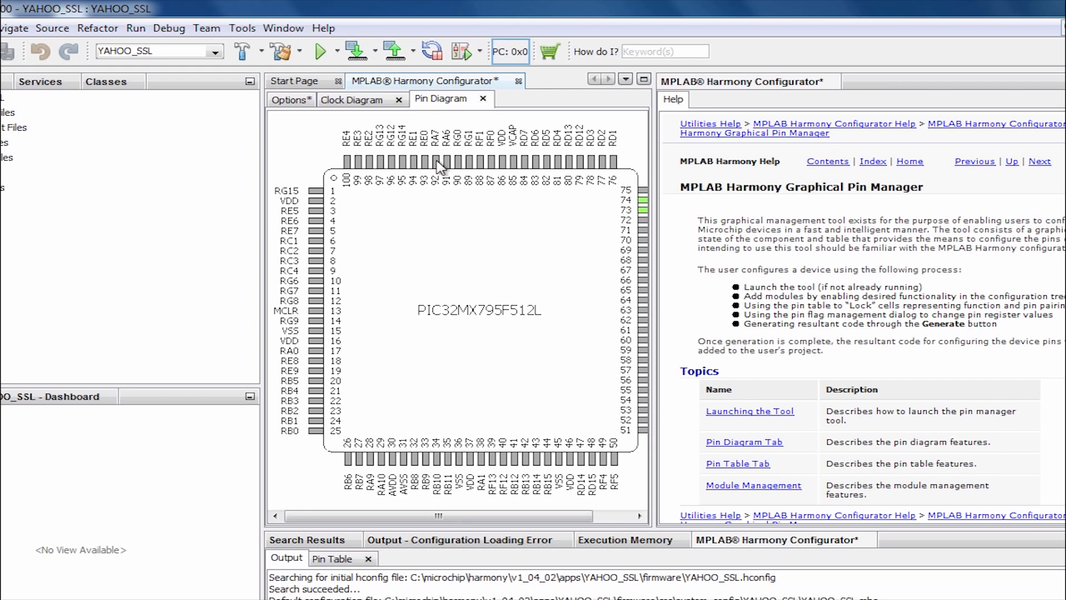
left_click(286, 102)
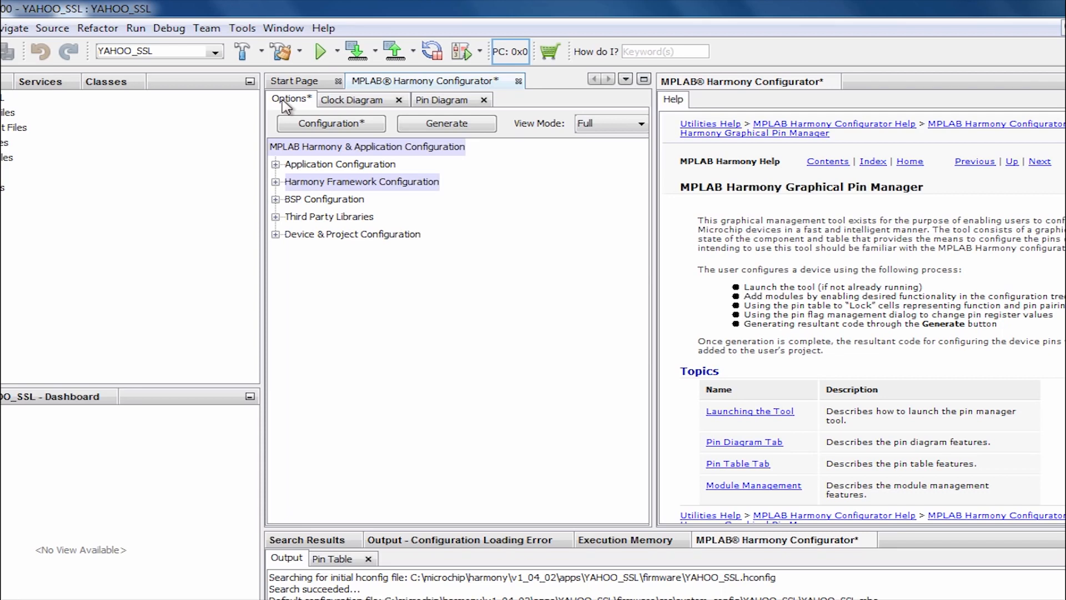
left_click(276, 166)
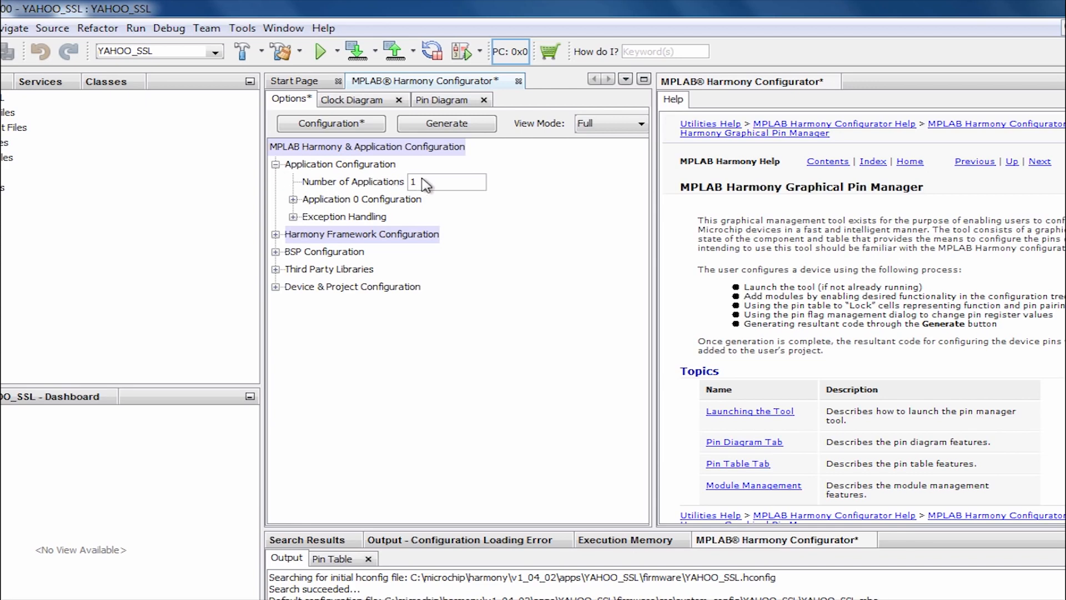
left_click(276, 164)
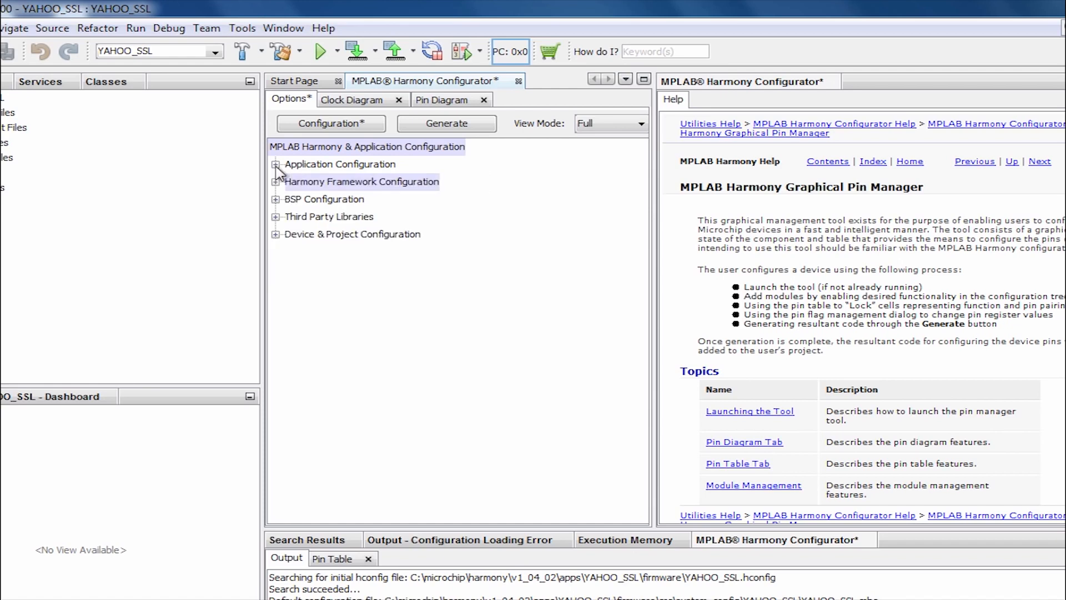
Enable the BSP for the PIC32MX Ethernet Starter Kit, view its board picture, and widen the configuration options pane.
left_click(276, 200)
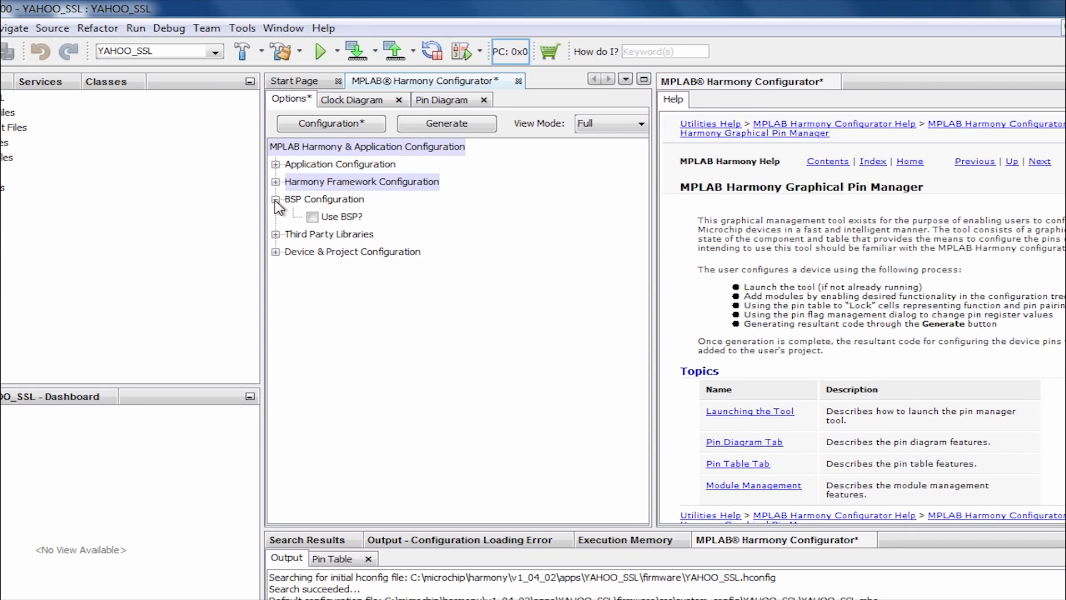
left_click(314, 221)
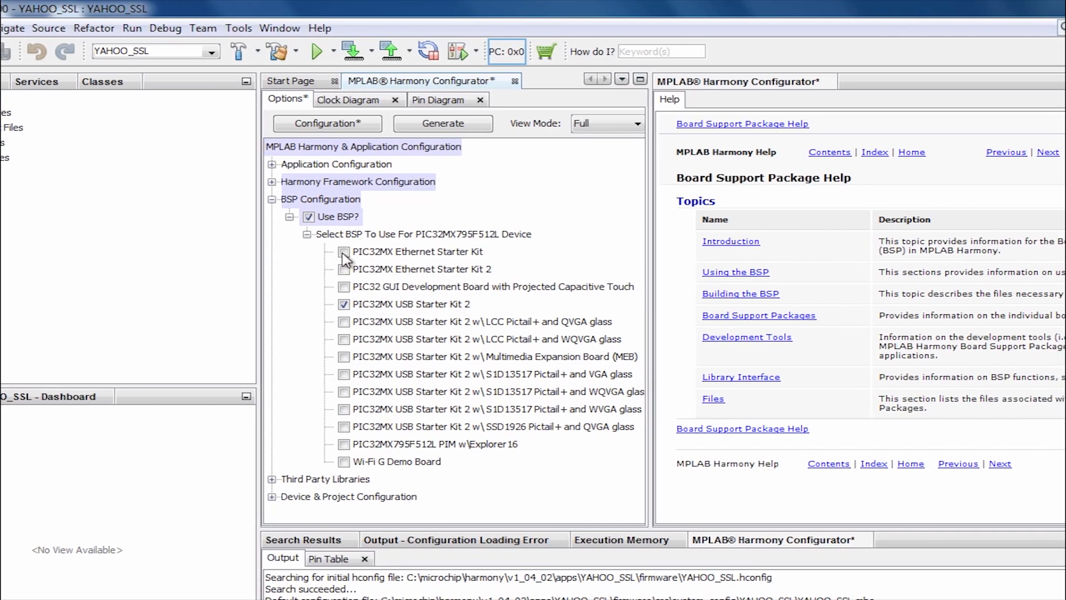
left_click(348, 252)
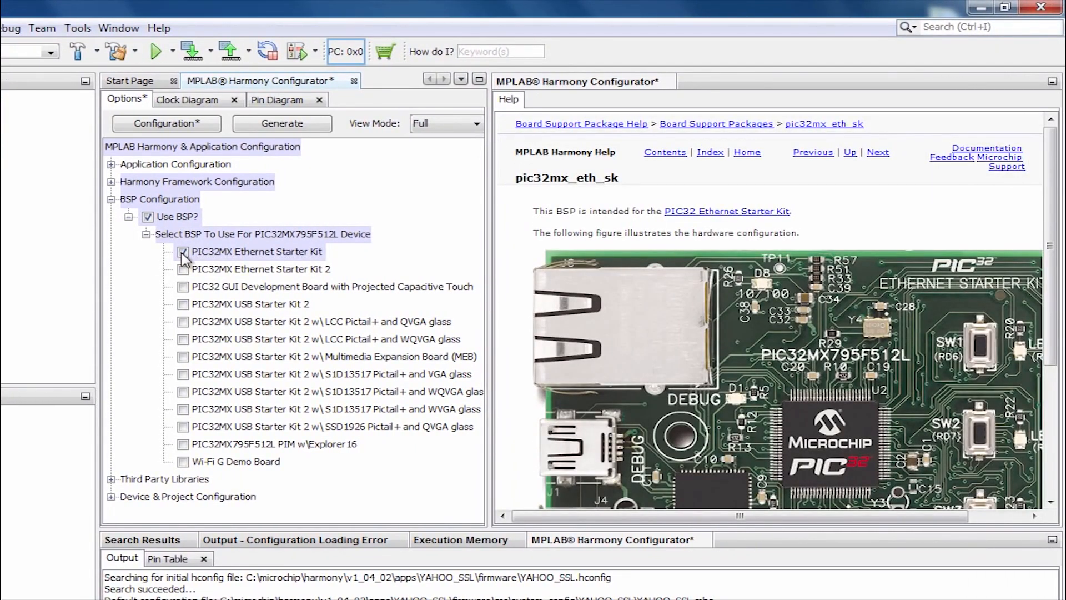
left_click_drag(1052, 189, 1055, 266)
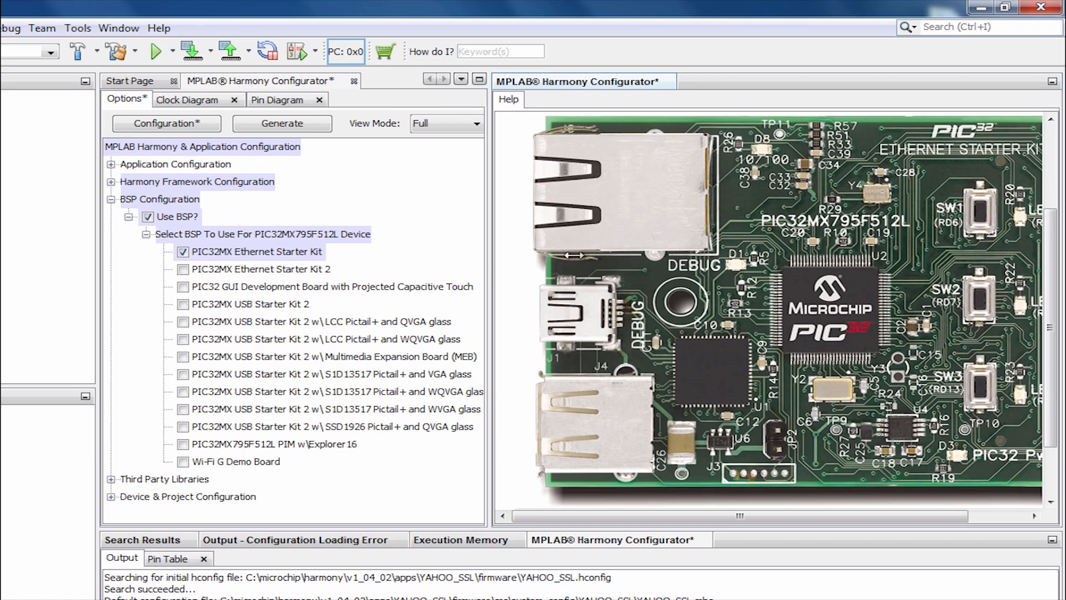
left_click_drag(489, 255, 864, 255)
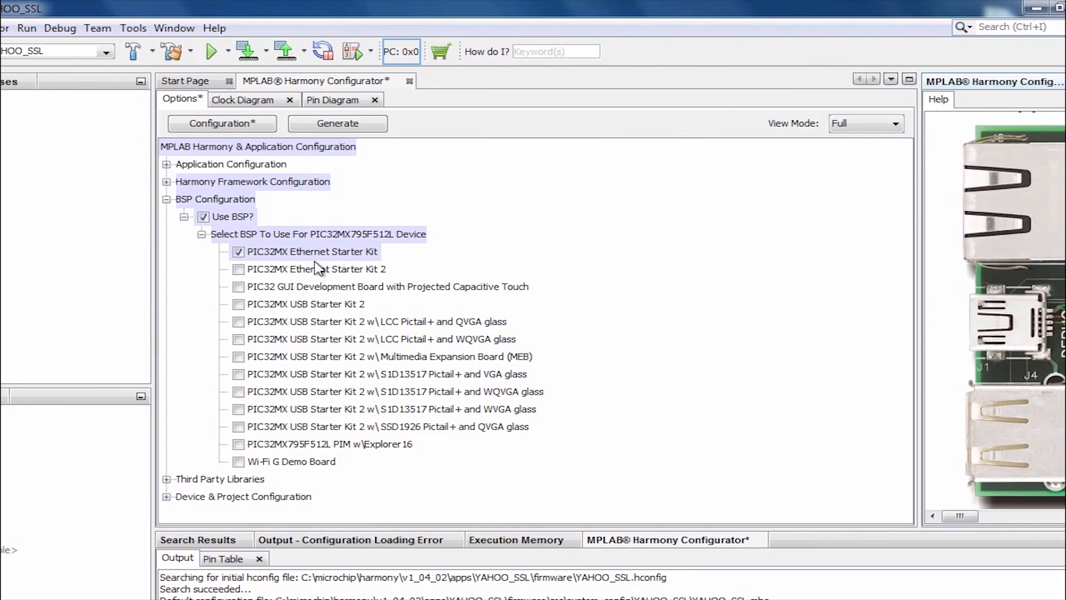
left_click(167, 200)
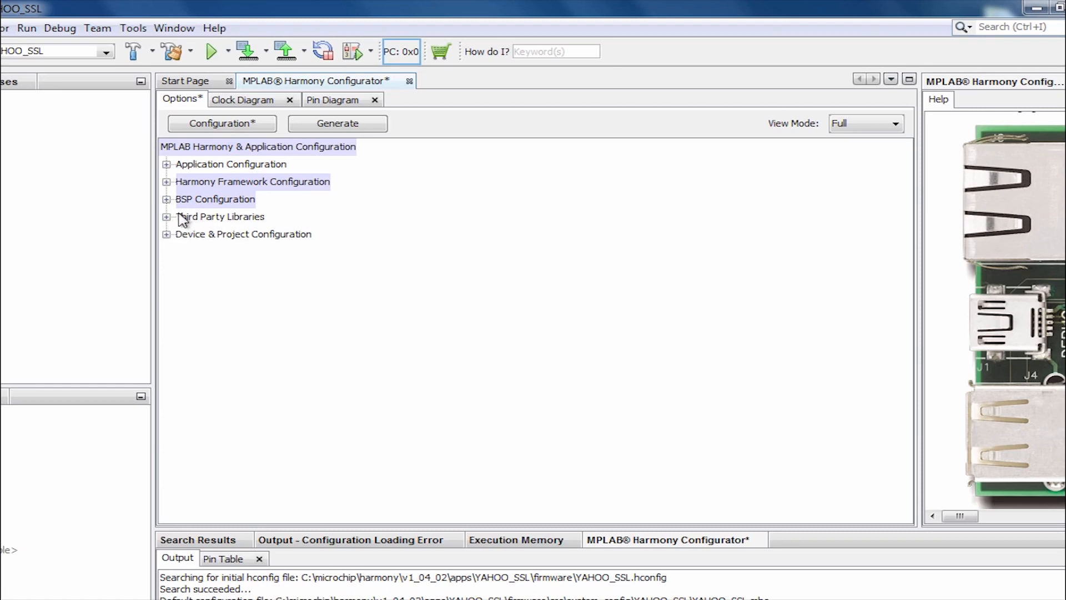
Enable the TCP/IP stack in the Harmony Framework Configuration.
left_click(166, 182)
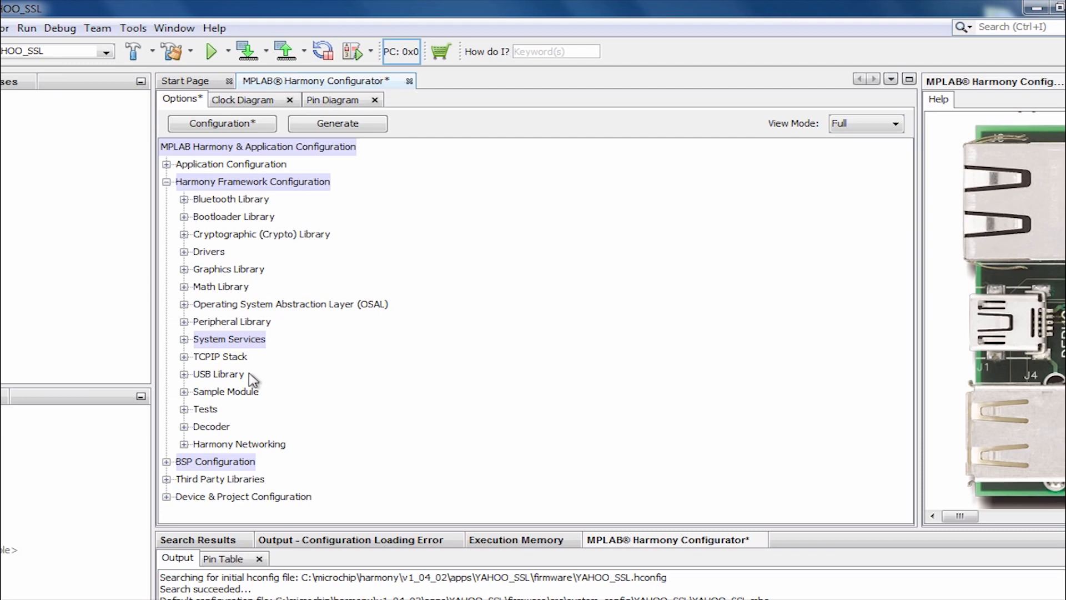
left_click(184, 357)
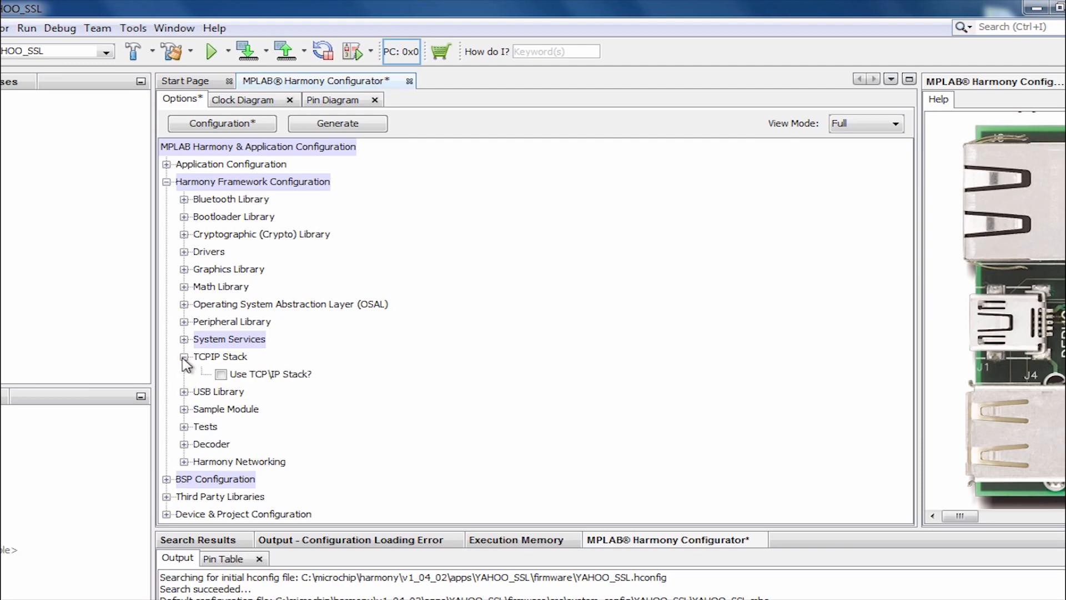
left_click(221, 375)
In Network Configuration 0 of the TCP/IP stack, choose the PIC32INT interface and set the host name to YAHOO_SSL.
scroll(225, 379, "down", 4)
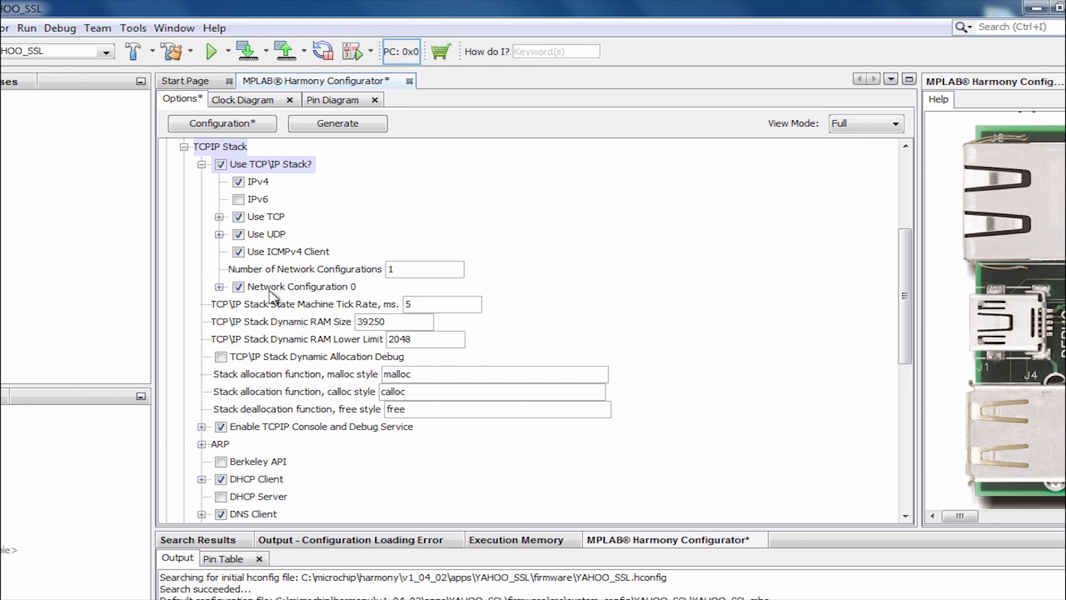
left_click(219, 287)
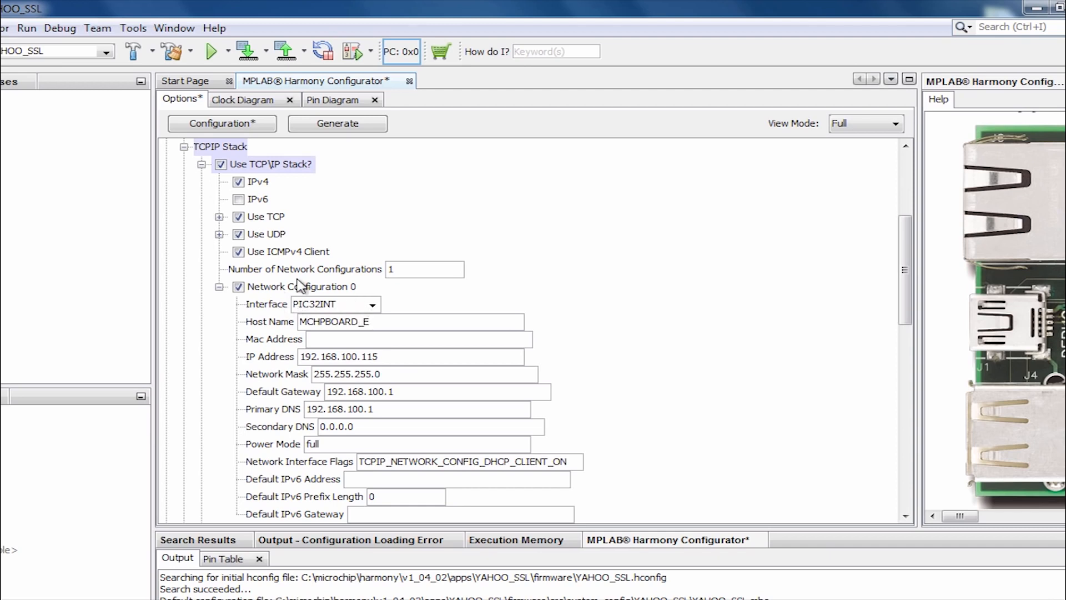
left_click(374, 305)
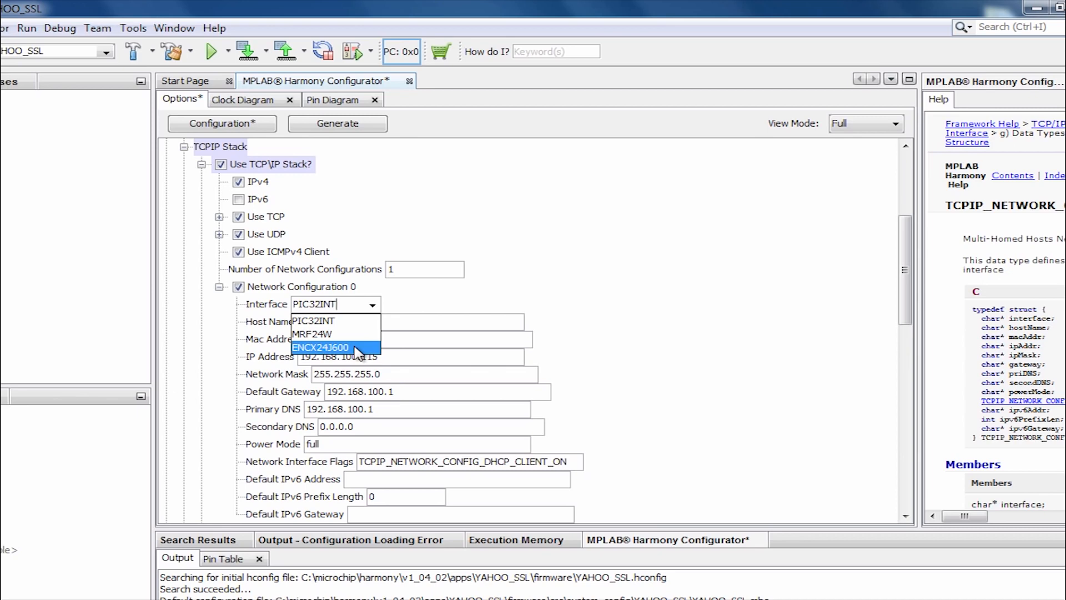
left_click(340, 321)
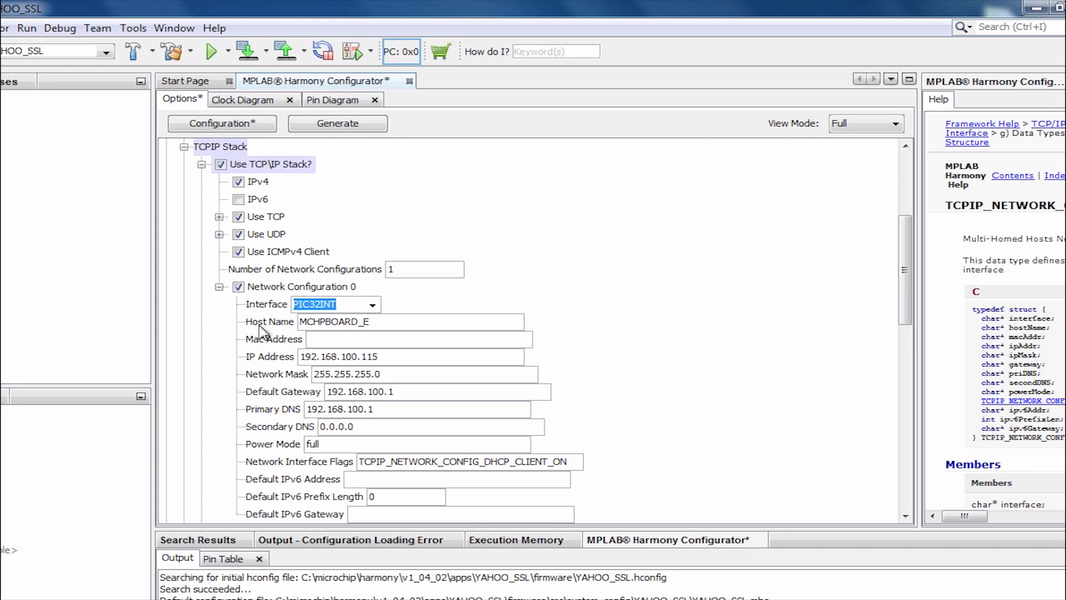
left_click(397, 321)
left_click_drag(394, 322, 300, 323)
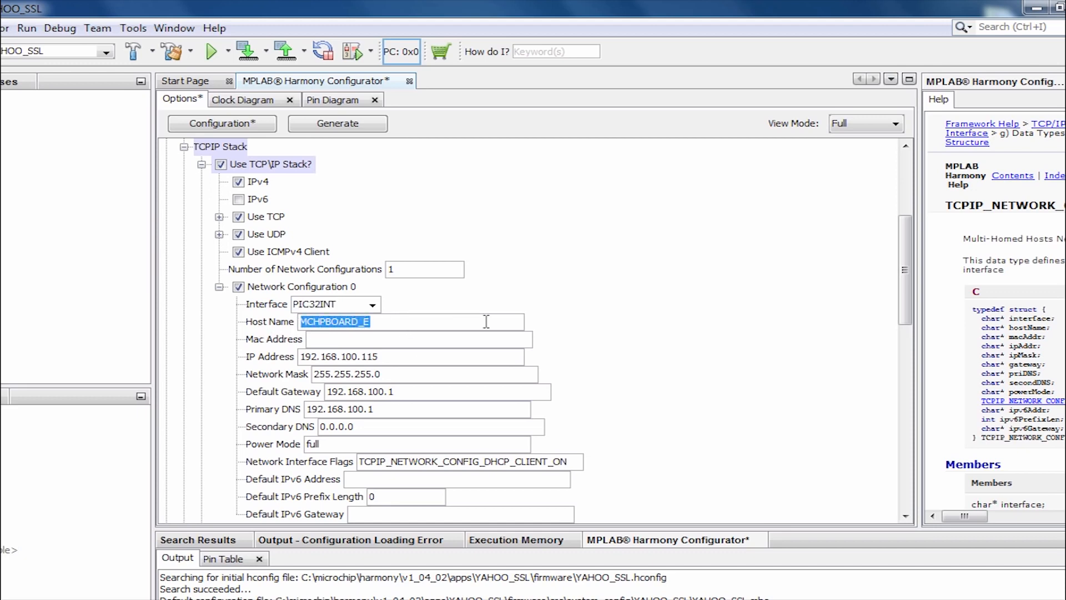
type("YAHO")
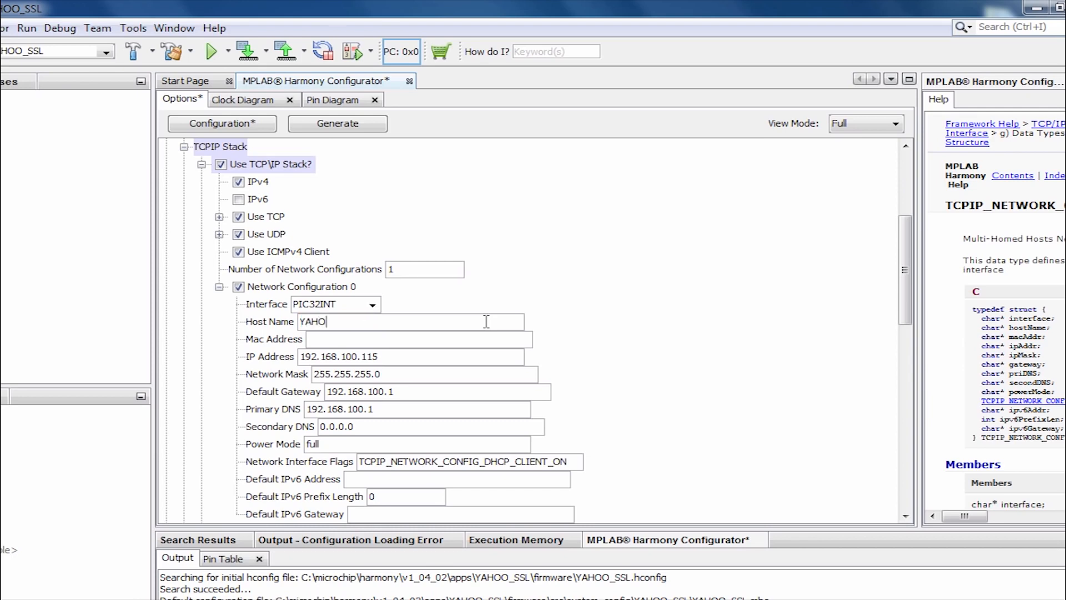
type("O_SSL")
left_click(220, 288)
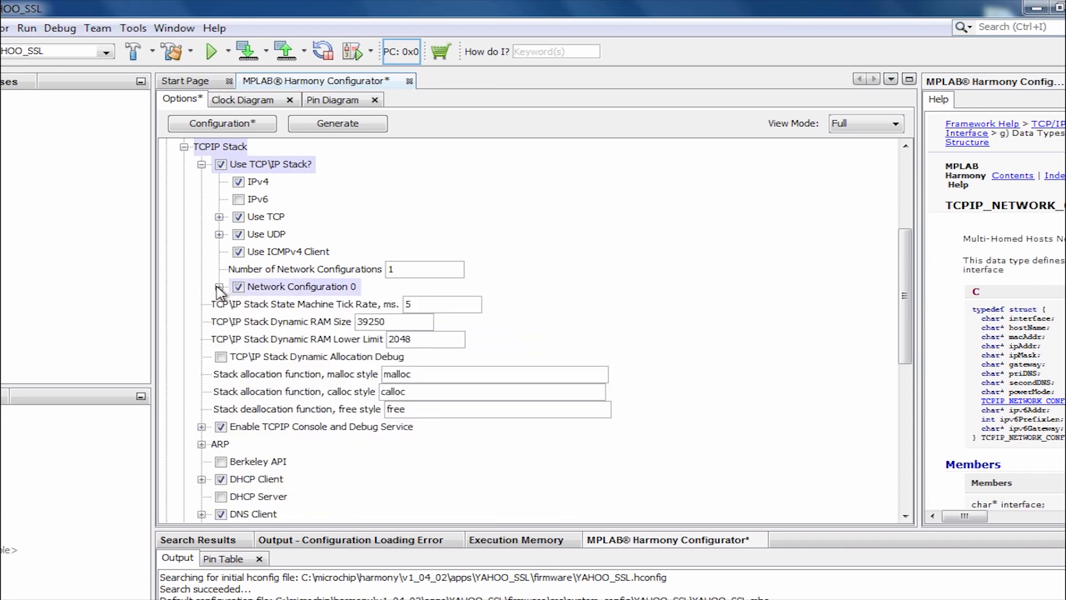
Disable the TCPIP Console and Debug Service and enable the HTTP Server with Update via HTTP.
scroll(200, 286, "down", 2)
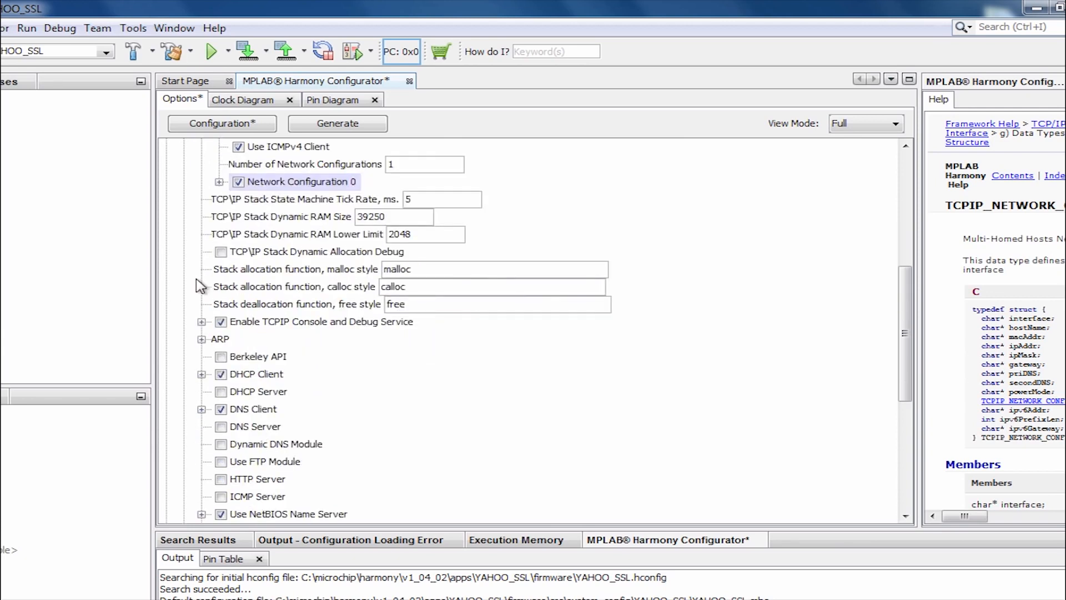
left_click(221, 323)
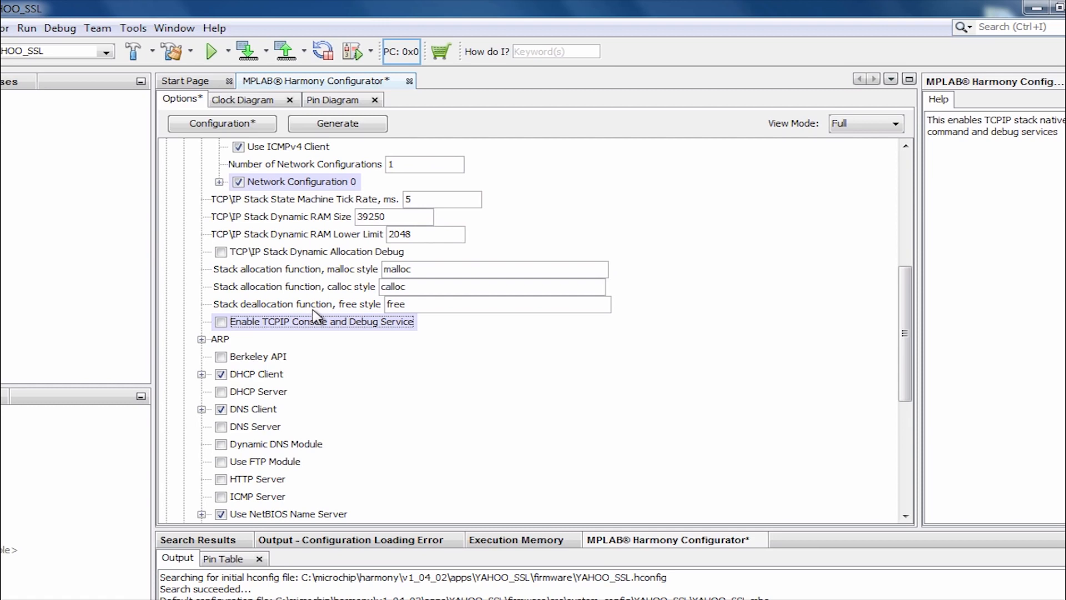
scroll(325, 333, "down", 3)
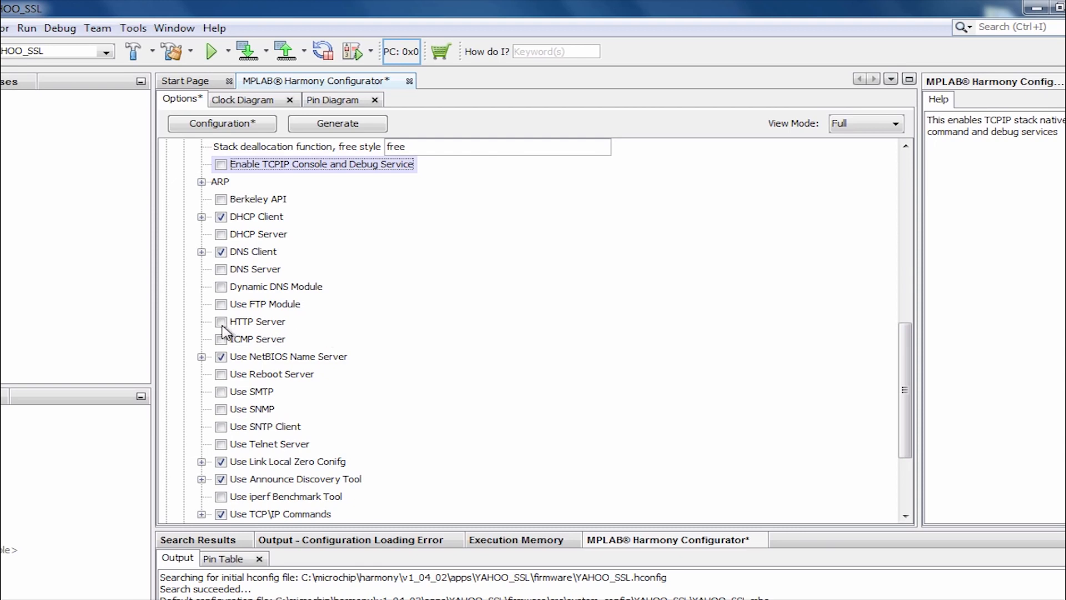
left_click(221, 322)
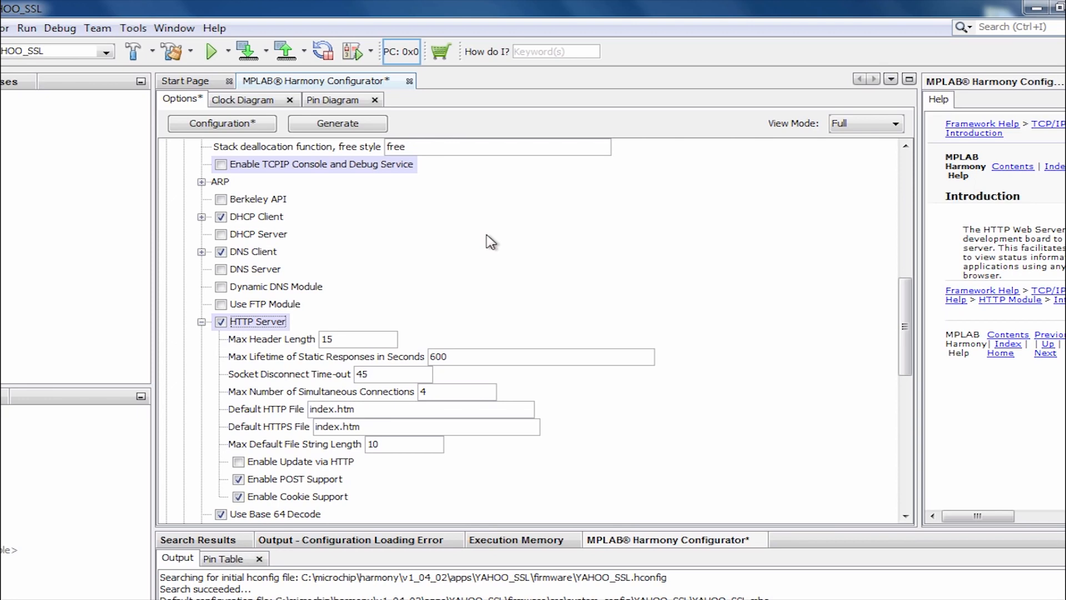
scroll(491, 242, "down", 1)
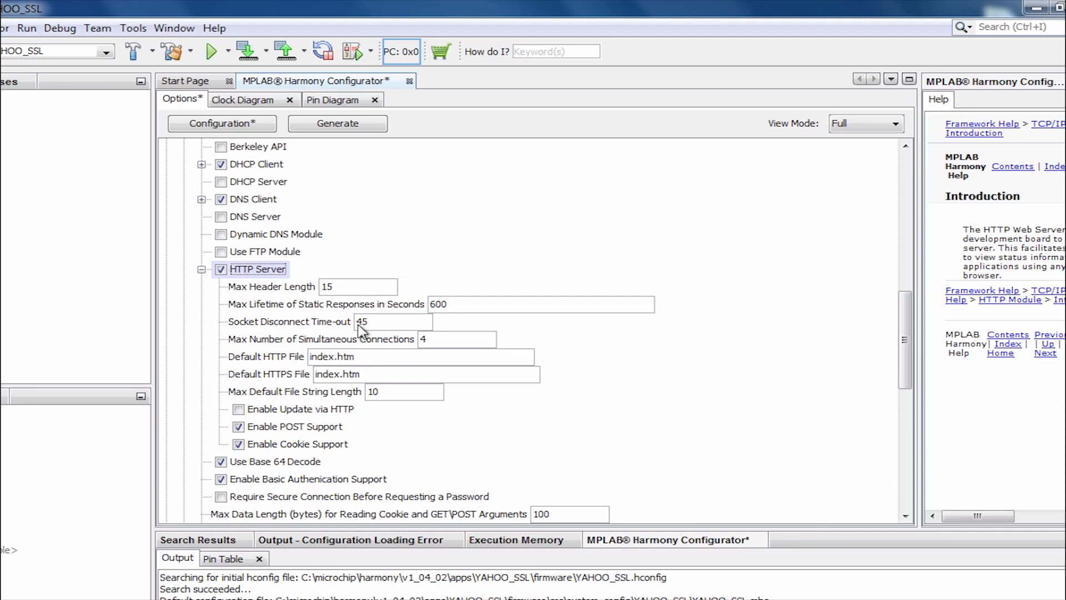
left_click(239, 410)
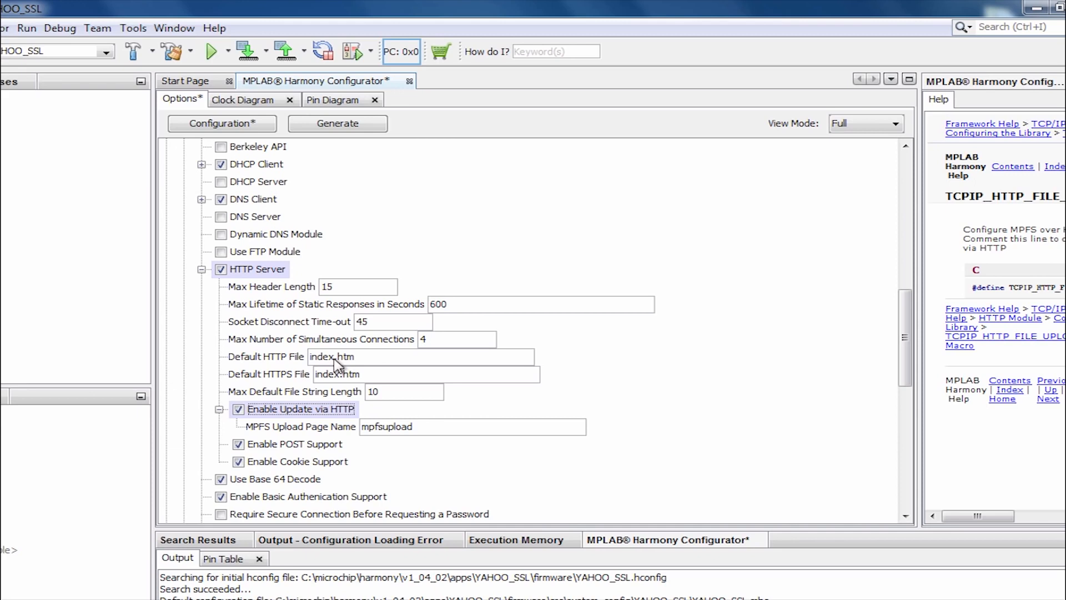
Enable the SNTP Client and disable TCP/IP Commands in the TCP/IP stack options.
scroll(274, 376, "down", 3)
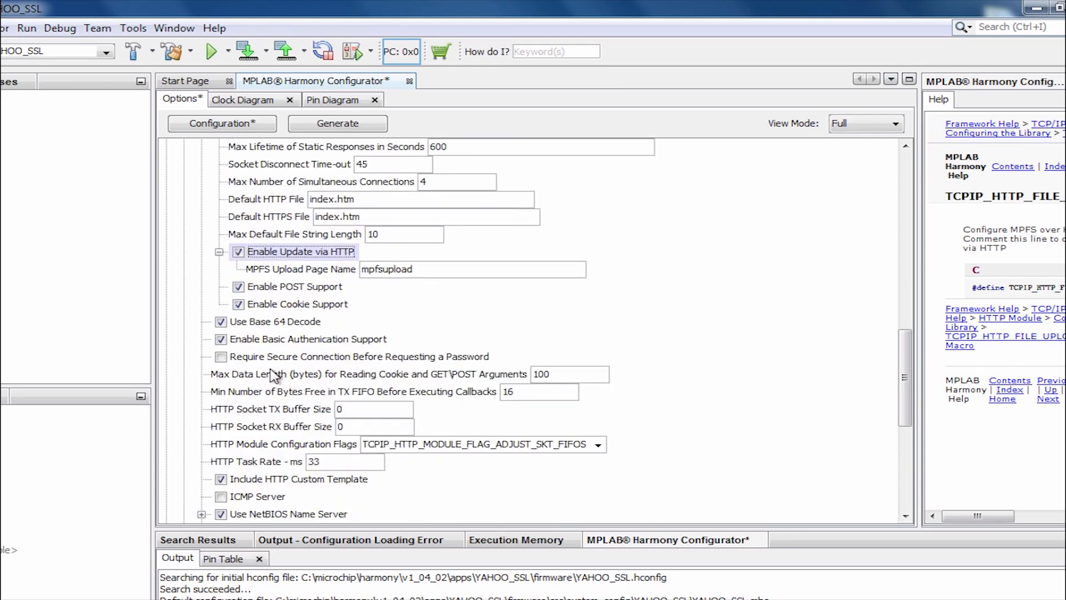
scroll(274, 376, "down", 3)
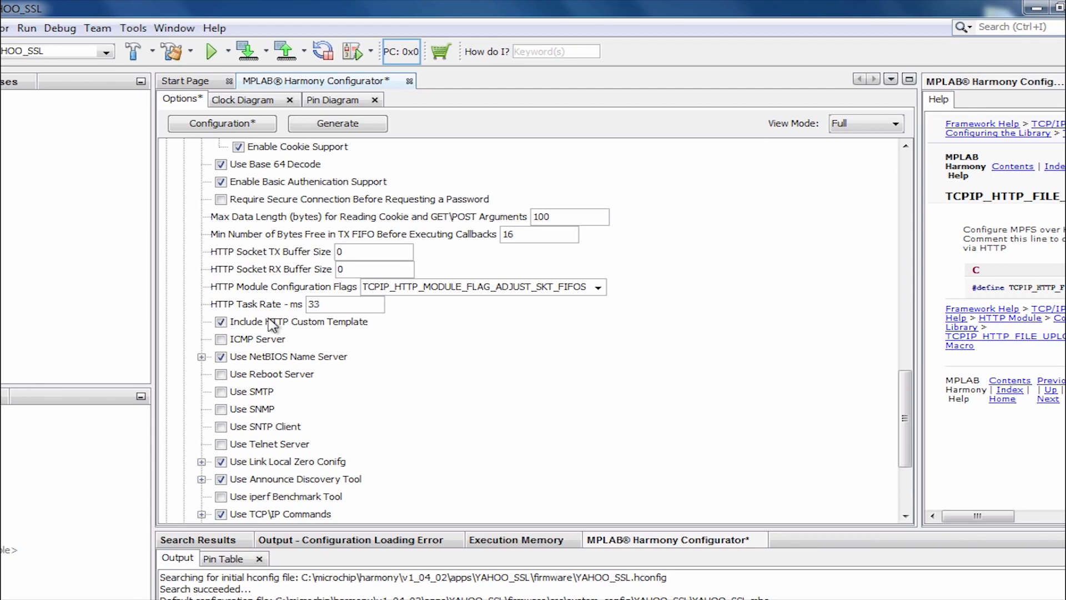
scroll(272, 325, "down", 2)
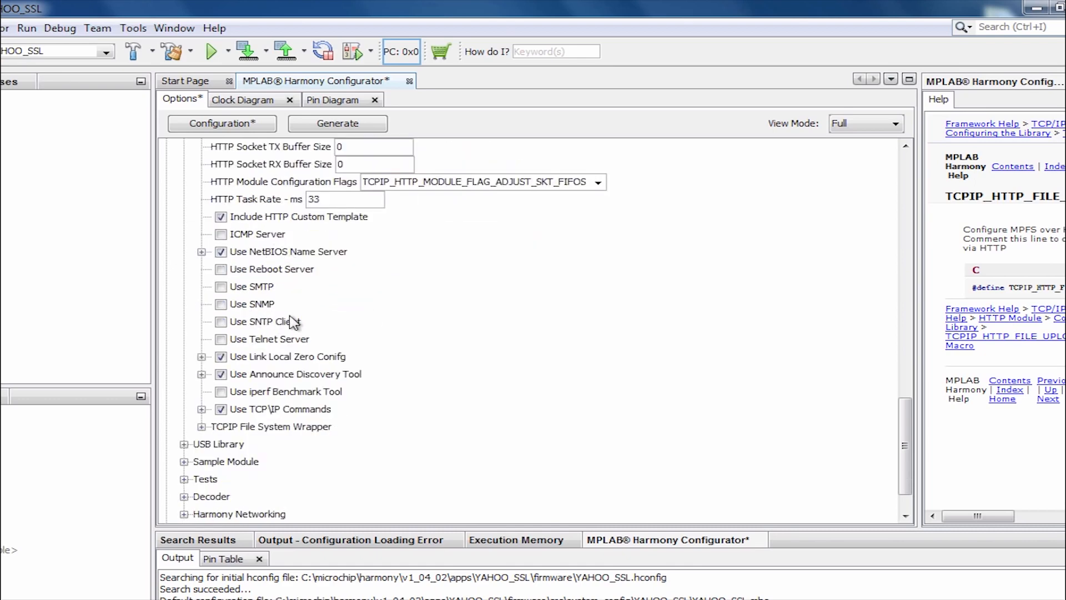
left_click(220, 323)
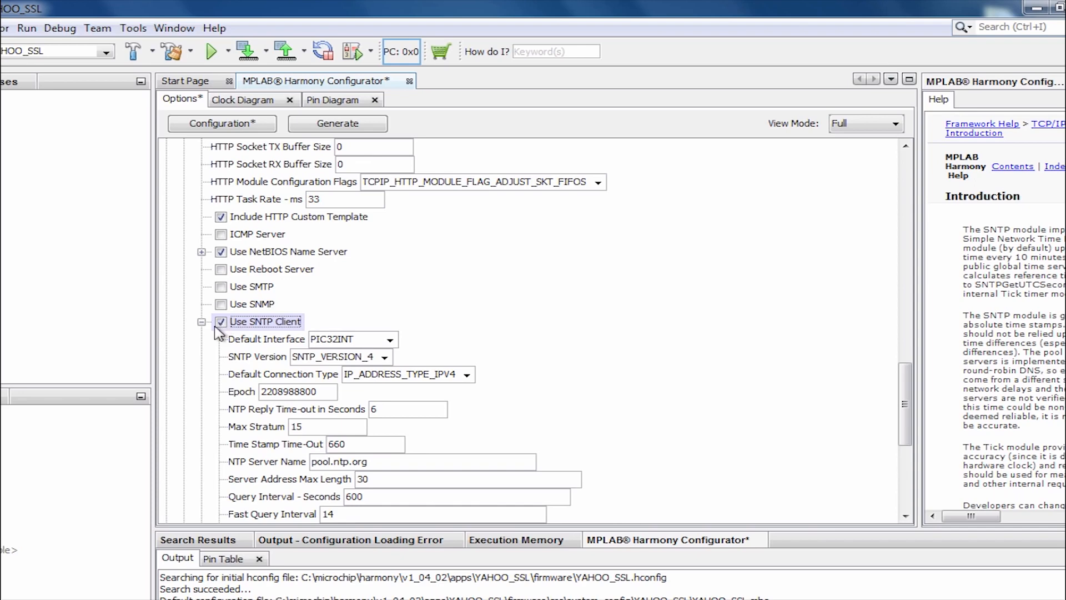
scroll(204, 329, "down", 5)
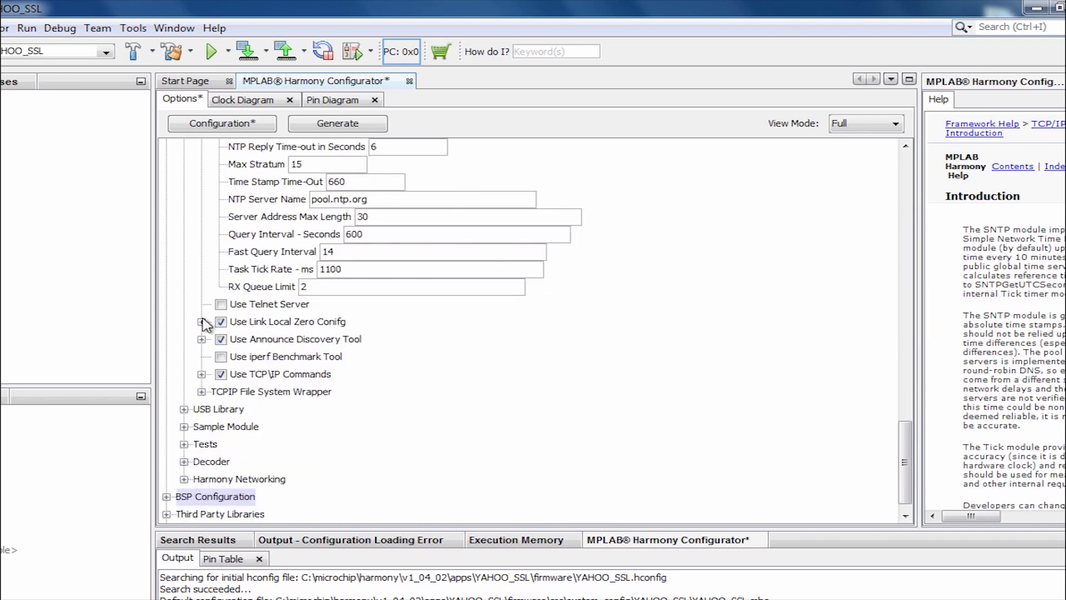
scroll(204, 329, "up", 4)
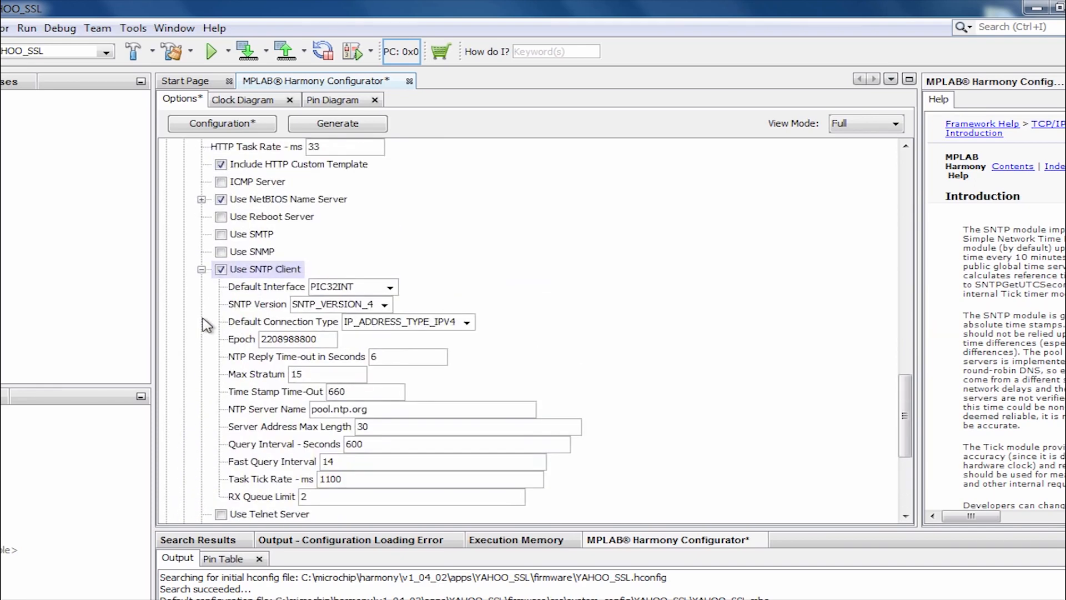
left_click(201, 269)
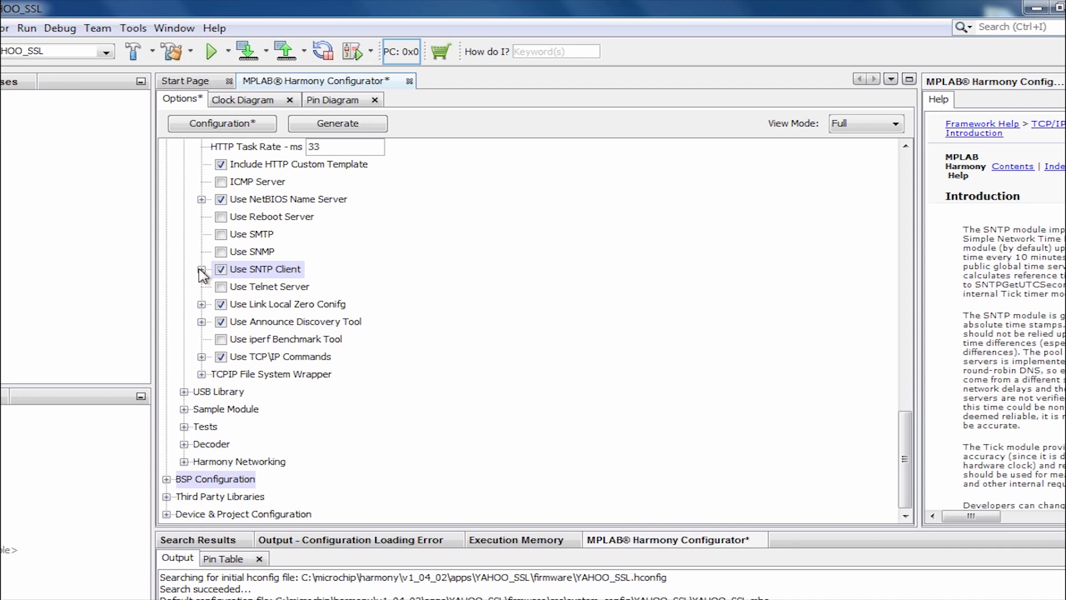
left_click(220, 357)
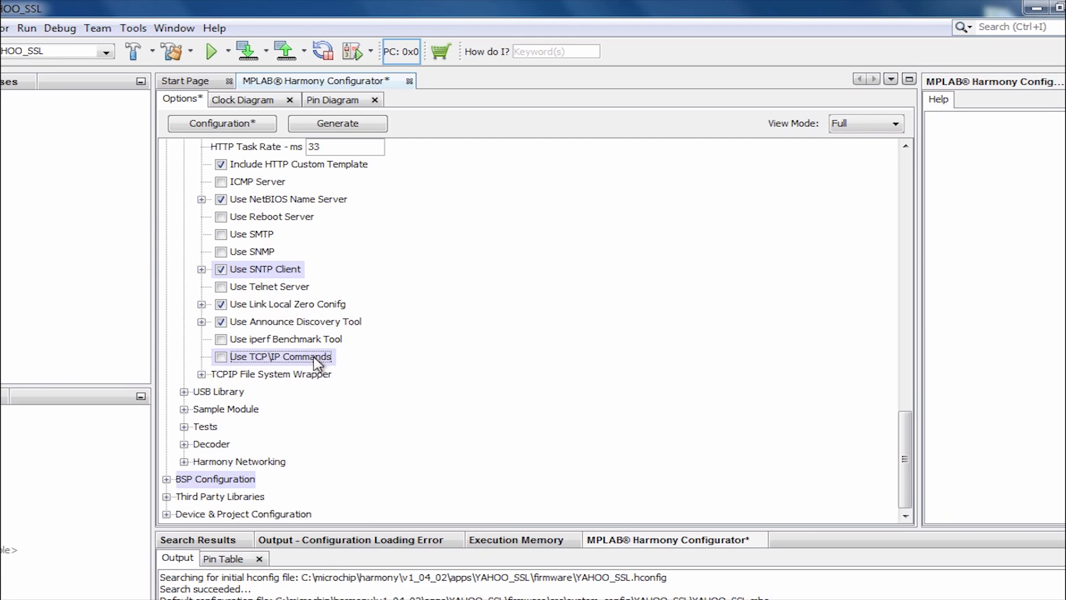
scroll(317, 364, "up", 20)
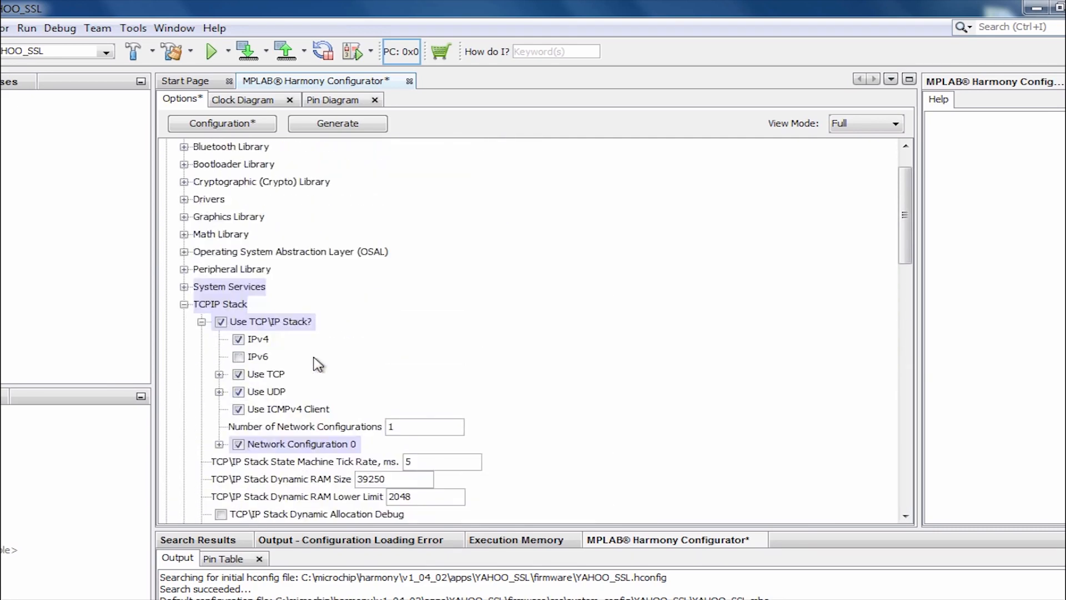
left_click(184, 304)
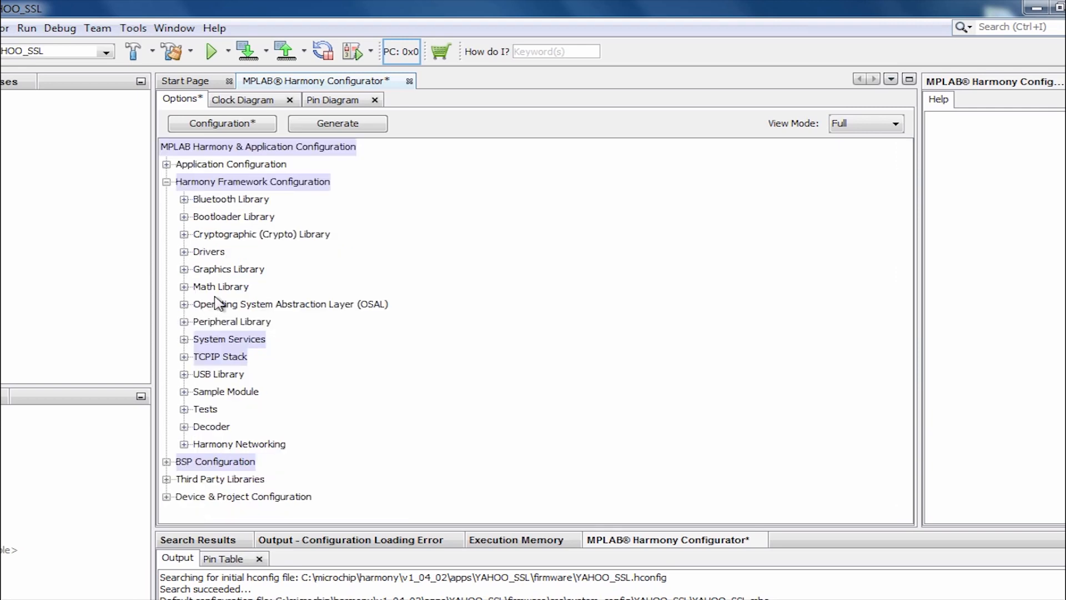
Set the External PHY Type of the Internal Ethernet MAC Driver to National_DP83848.
left_click(184, 252)
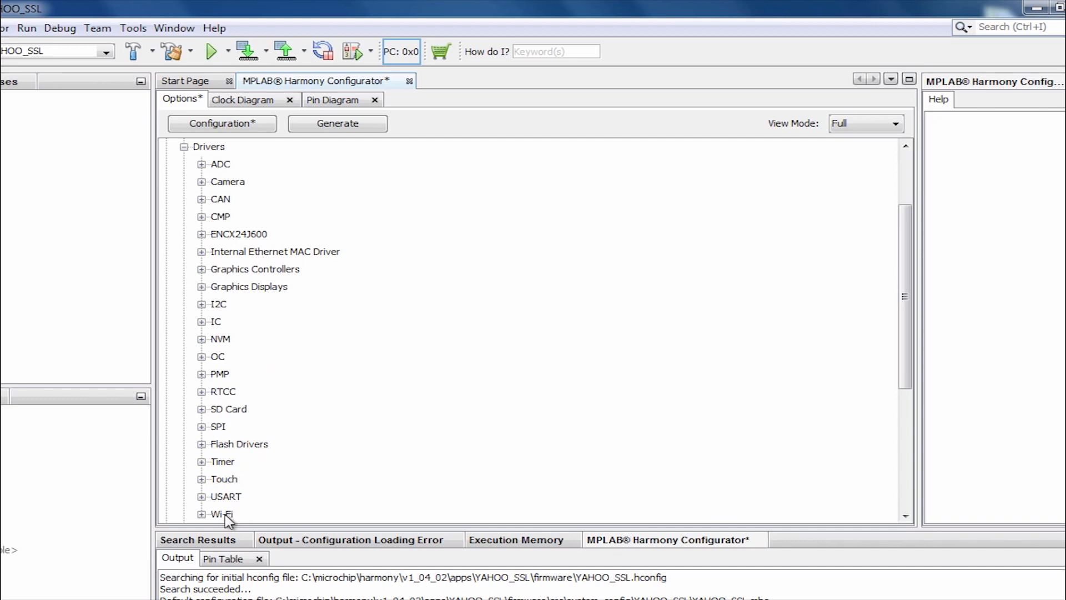
left_click(202, 252)
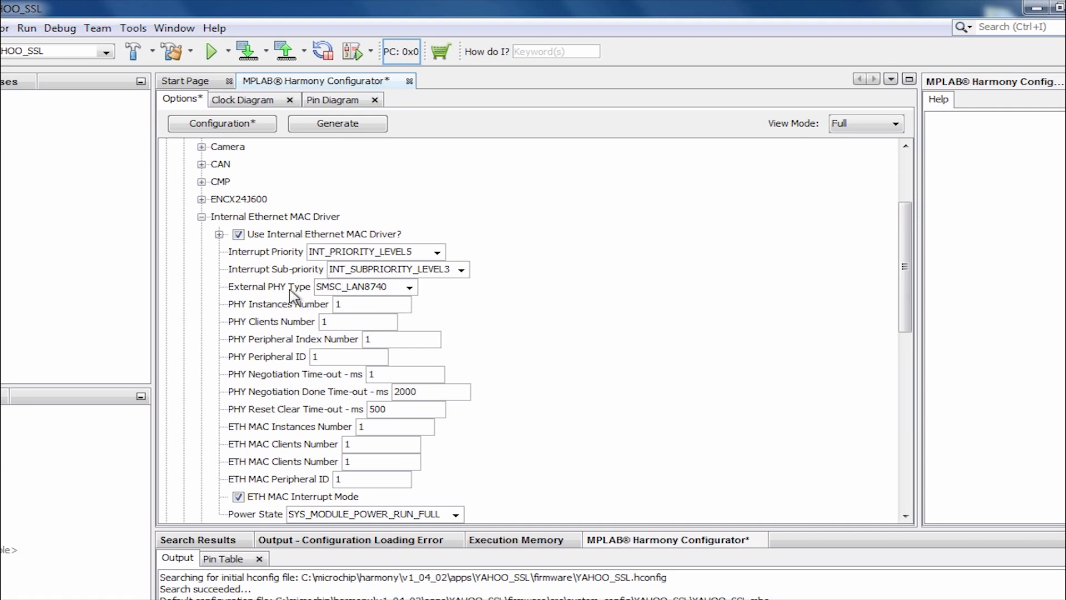
left_click(410, 287)
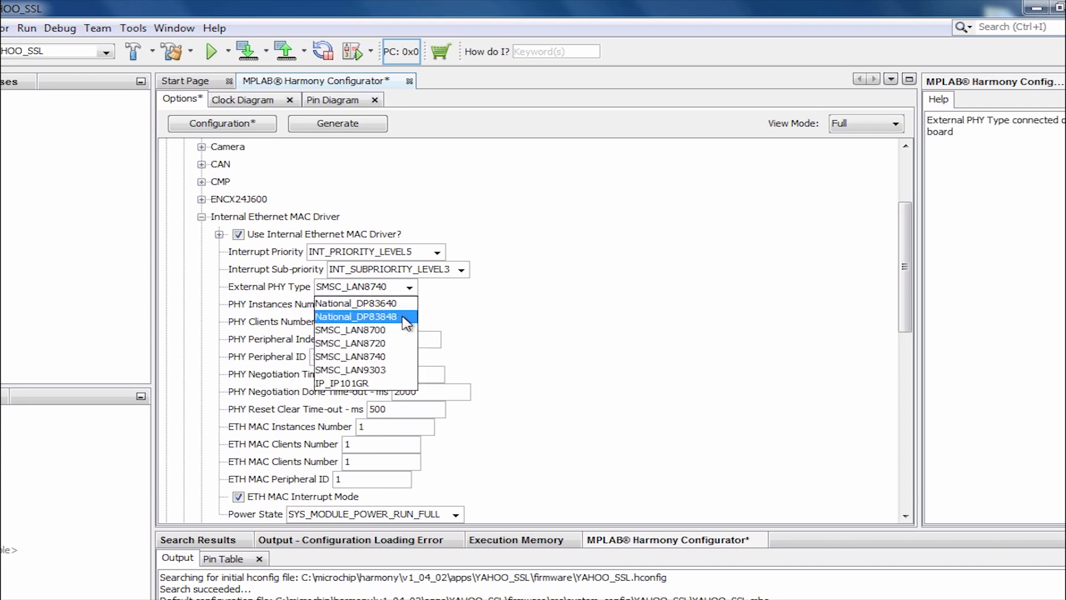
left_click(404, 318)
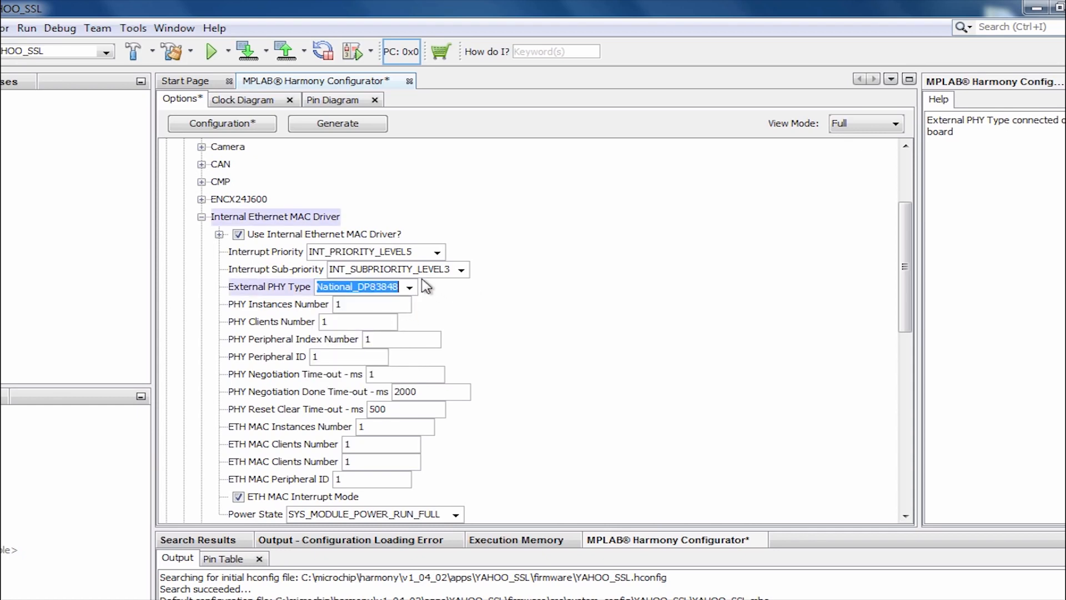
left_click(201, 218)
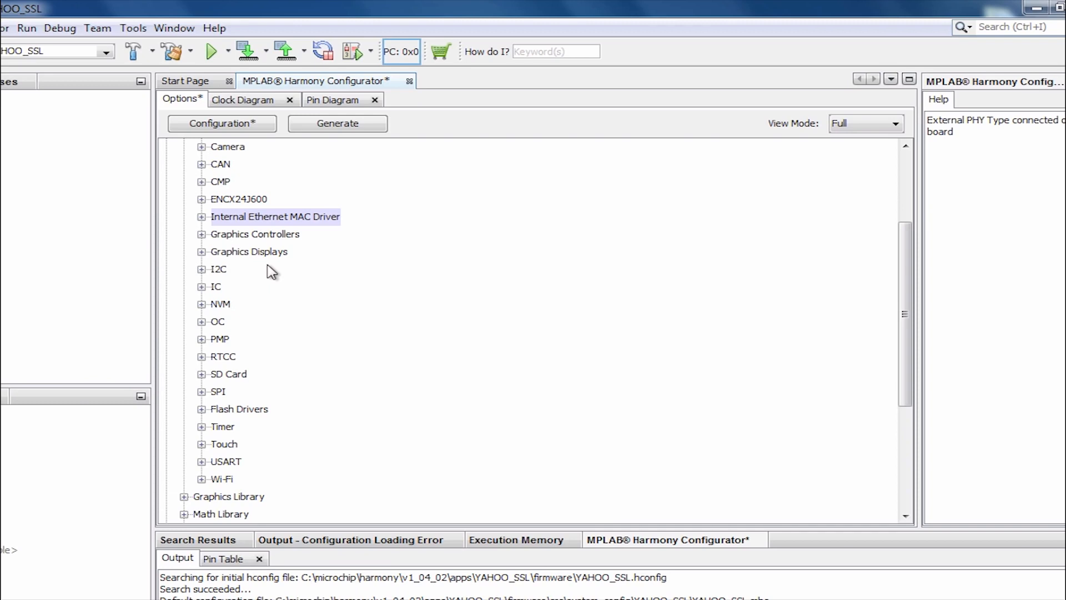
scroll(271, 272, "down", 1)
scroll(271, 272, "down", 2)
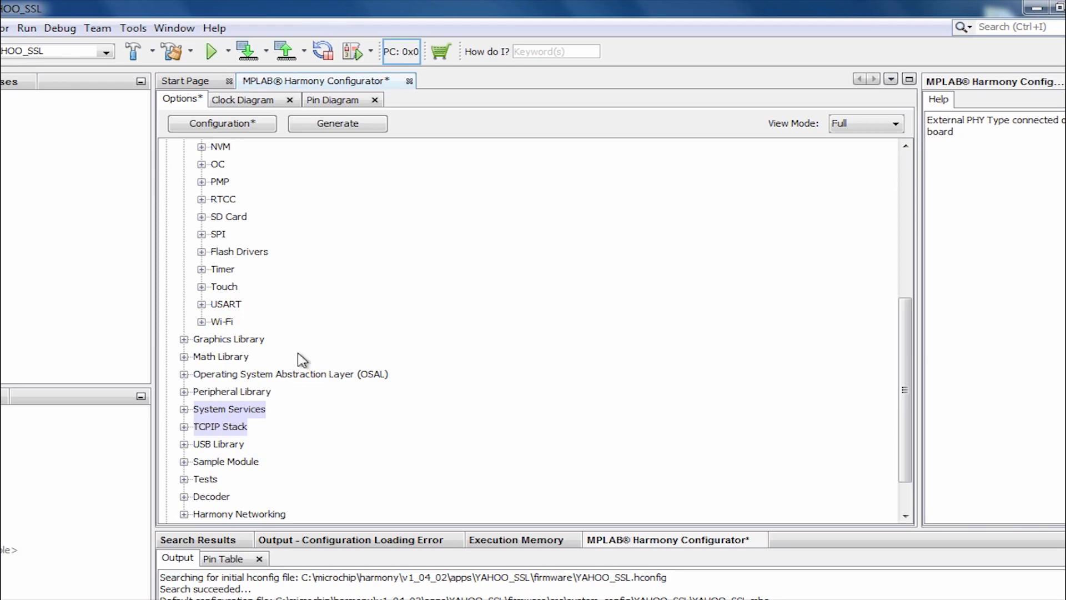
scroll(303, 357, "up", 5)
left_click(184, 217)
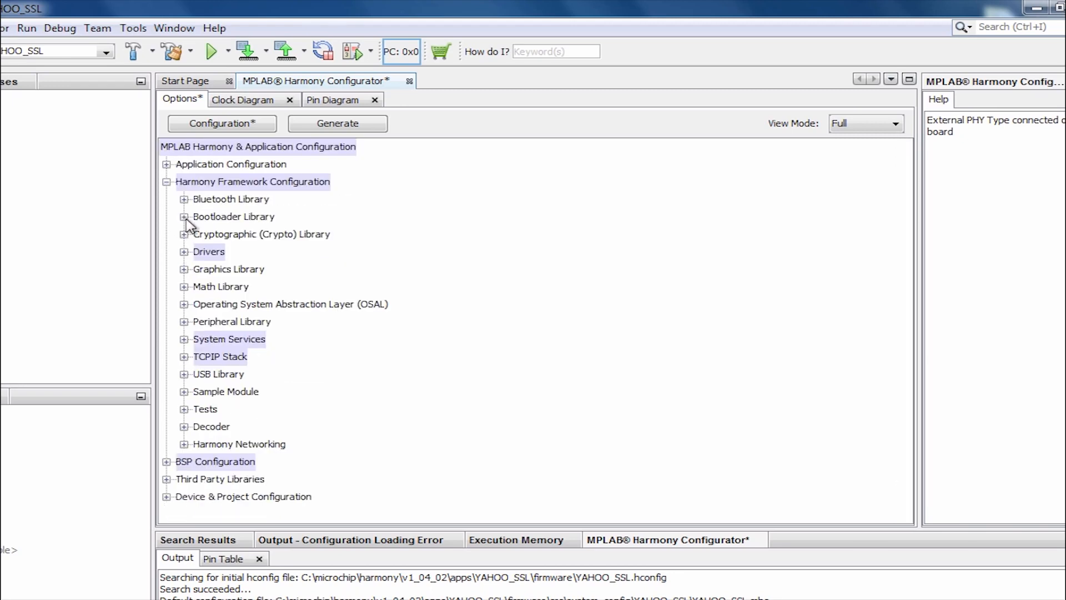
Set the File System service's Maximum Simultaneous File Access to 25 in System Services.
left_click(184, 339)
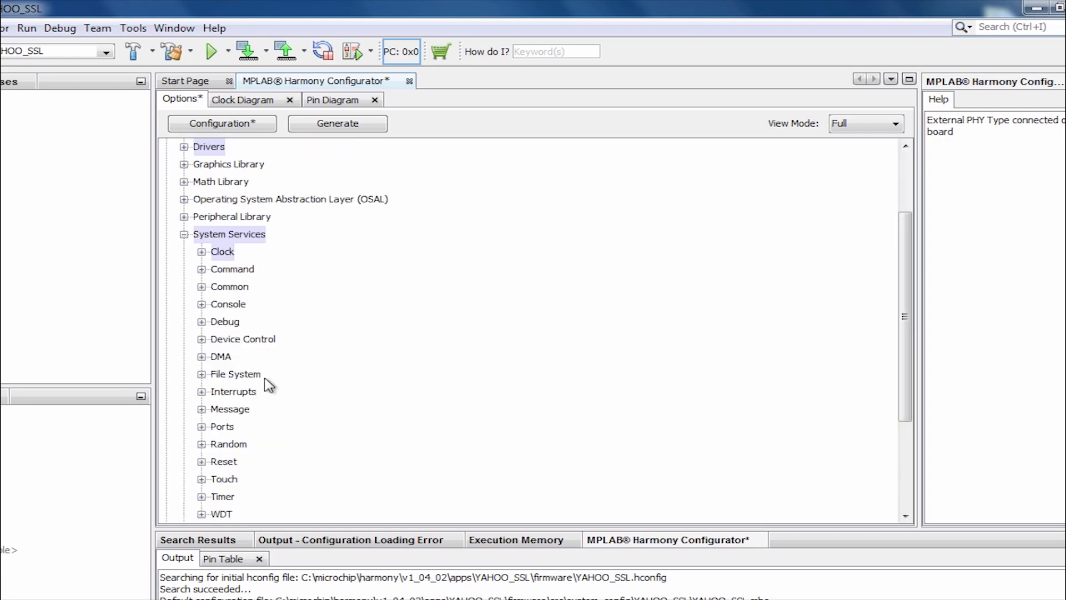
left_click(202, 374)
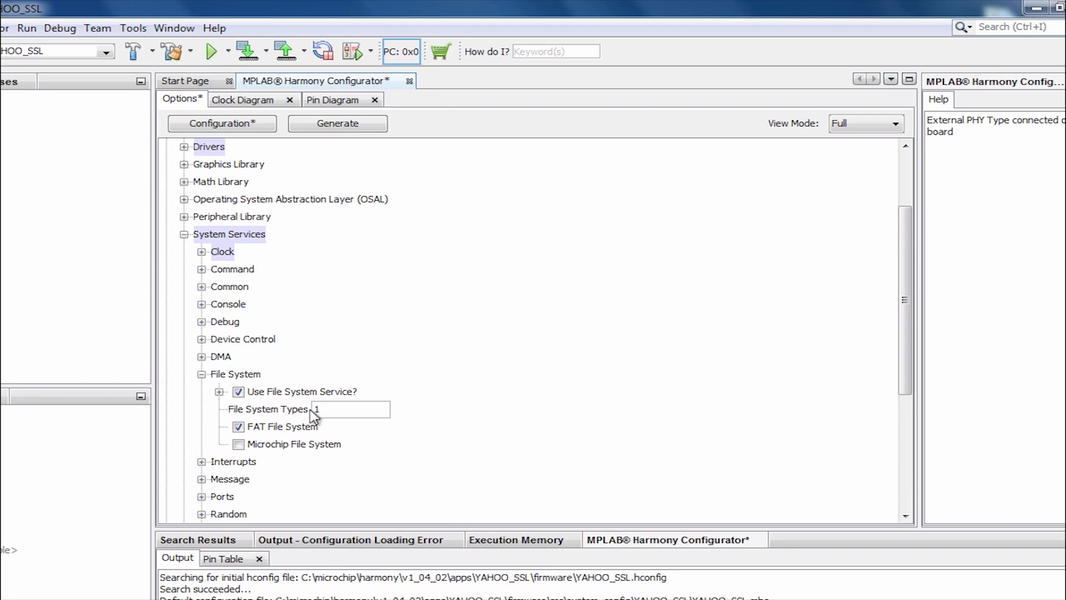
left_click(219, 392)
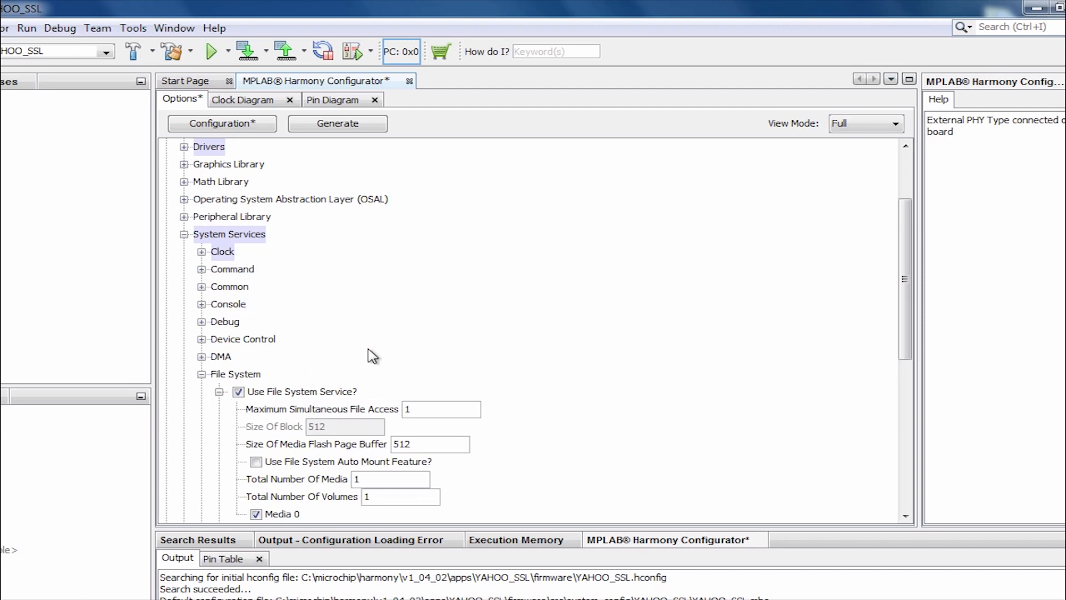
scroll(372, 356, "down", 1)
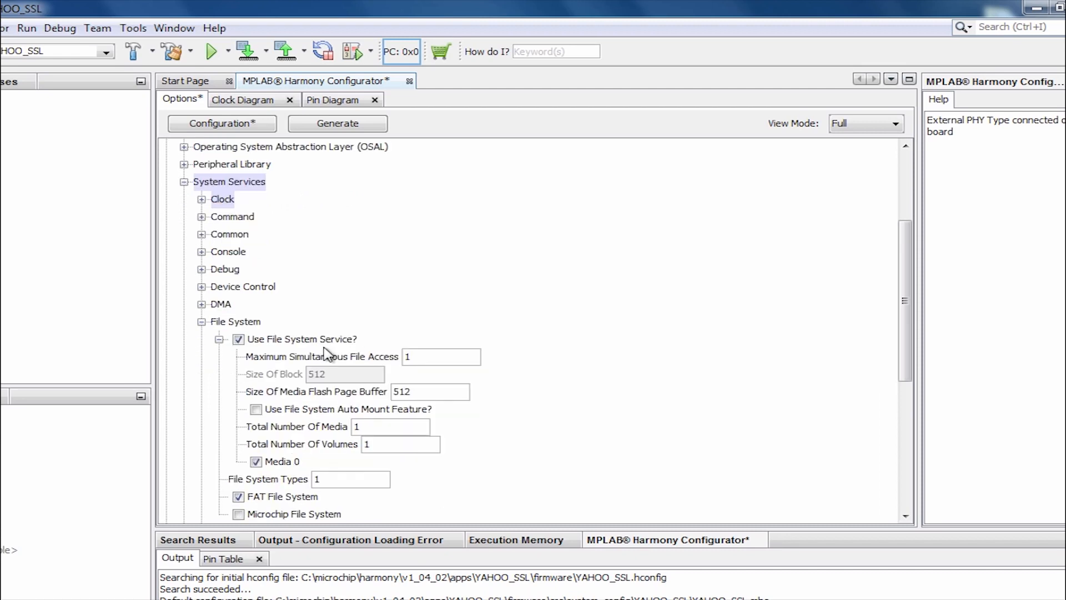
left_click(423, 356)
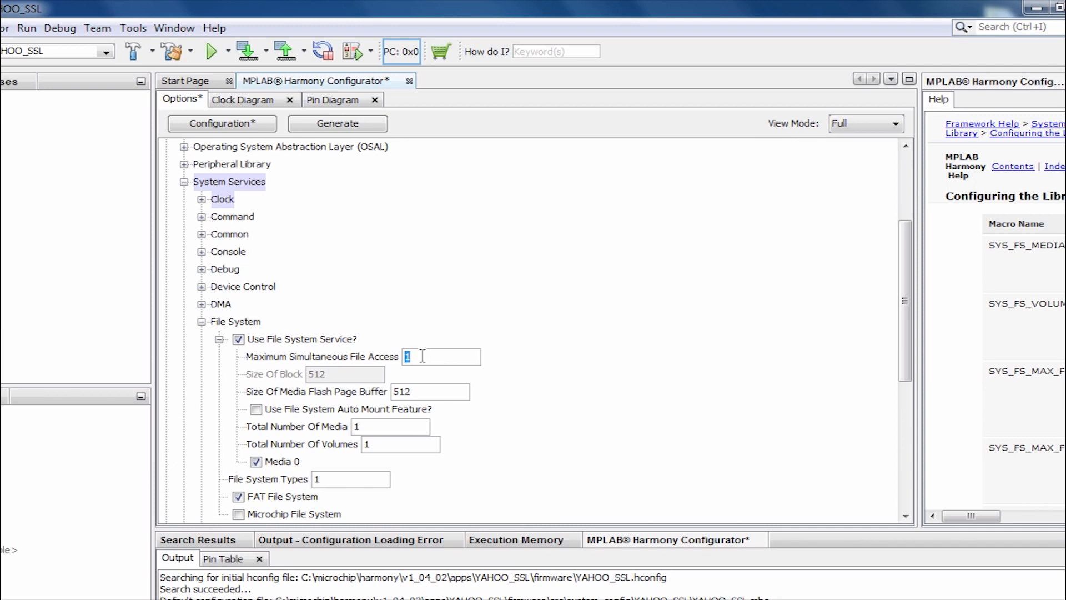
type("25")
Disable the FAT File System and enable the Microchip File System in the File System service.
scroll(607, 380, "down", 2)
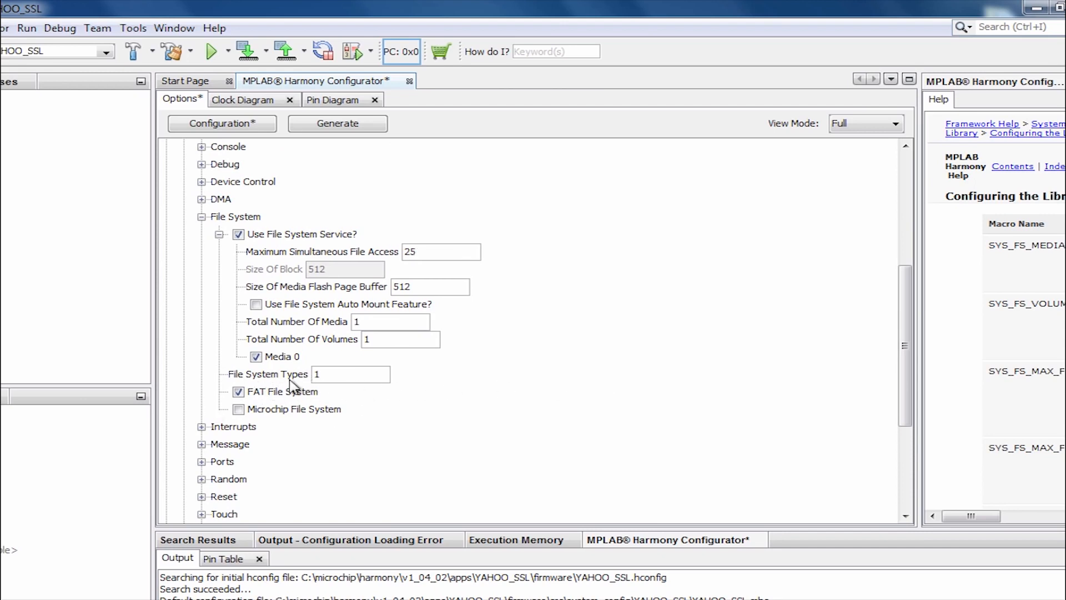
left_click(238, 392)
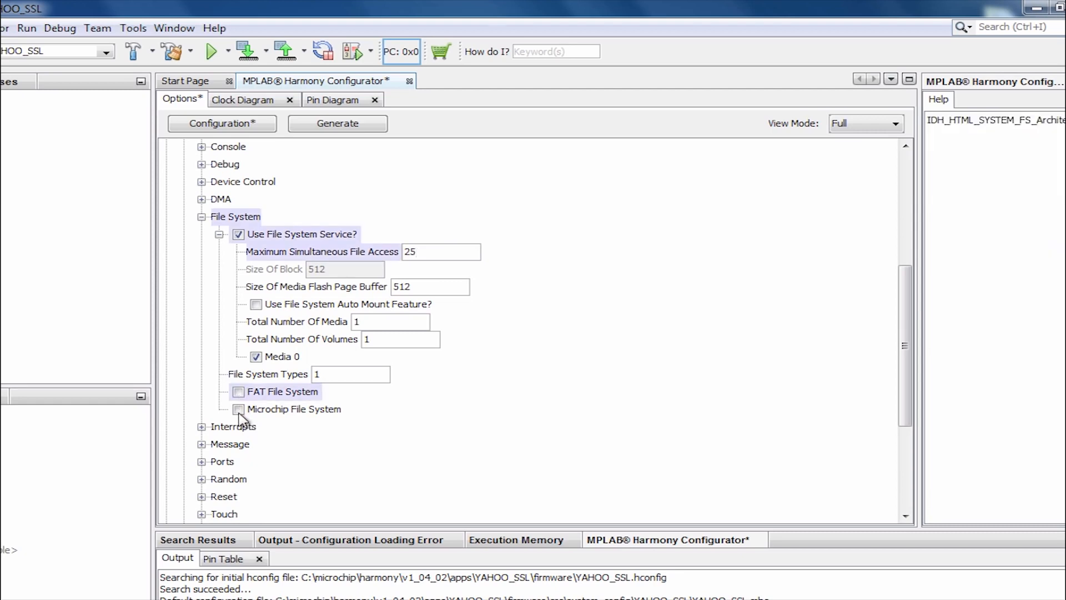
left_click(238, 410)
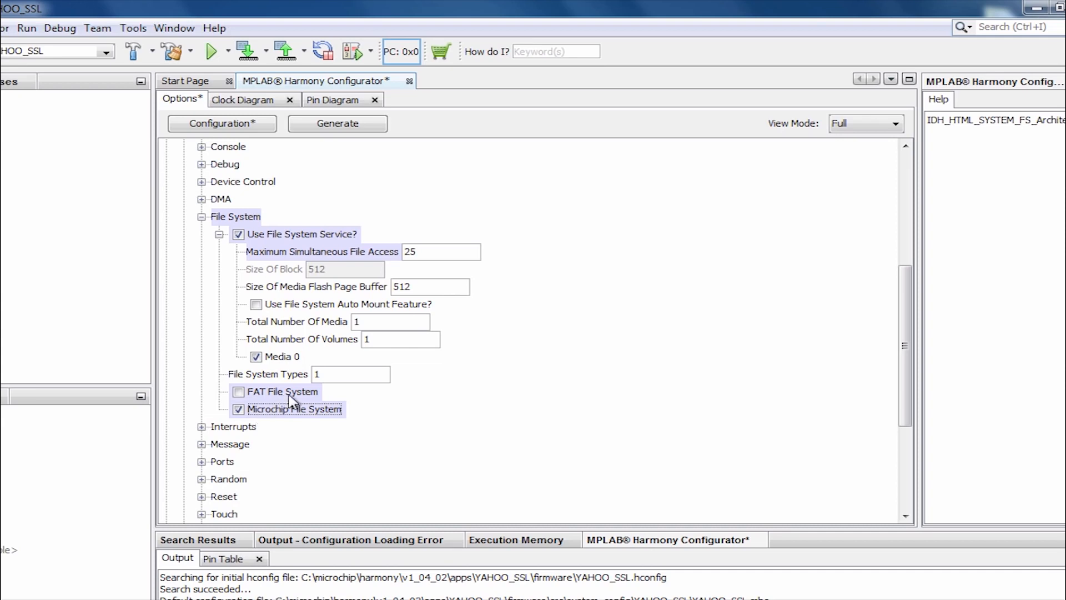
left_click(202, 217)
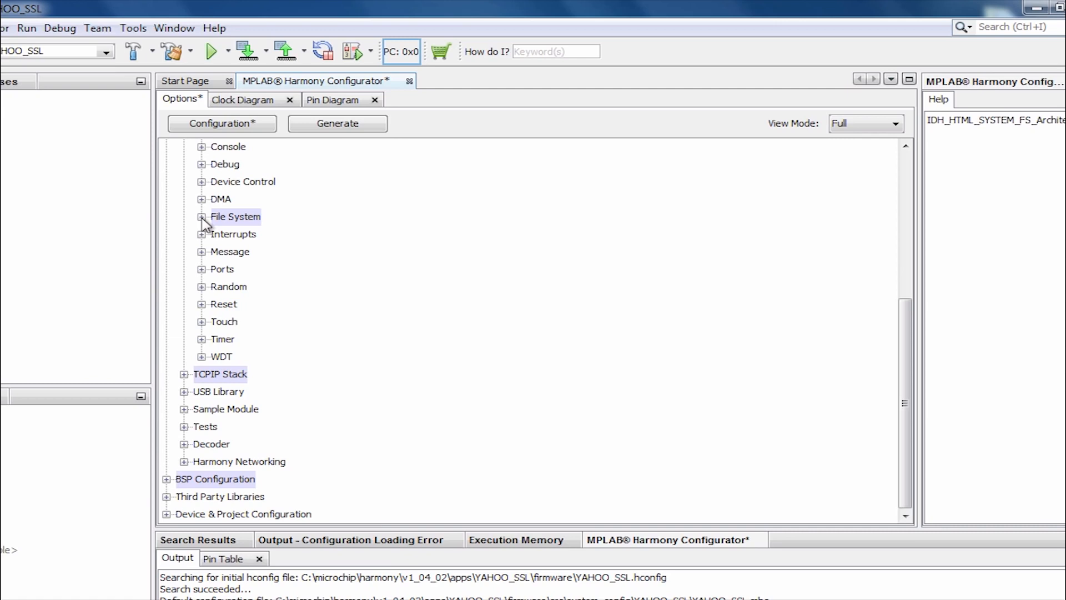
scroll(201, 221, "up", 3)
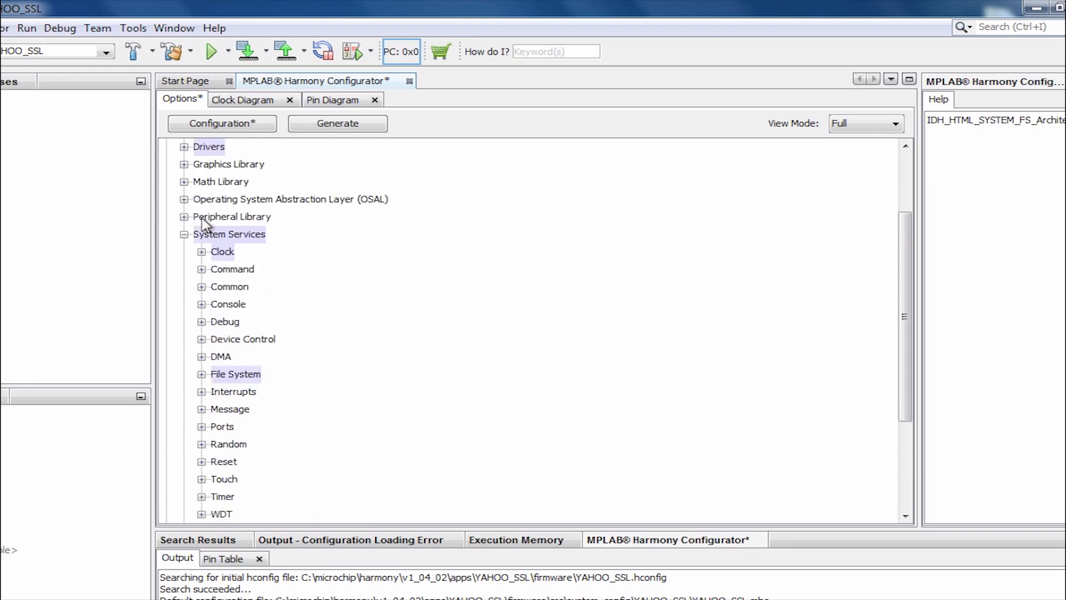
left_click(184, 235)
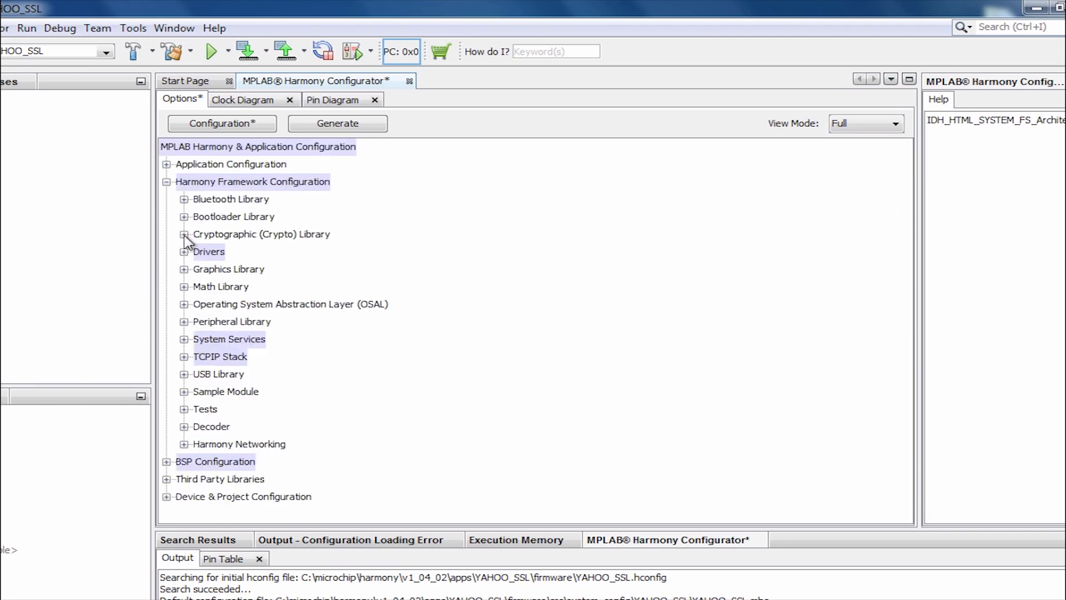
Enable the NVM driver in the Harmony framework's Drivers configuration.
left_click(184, 253)
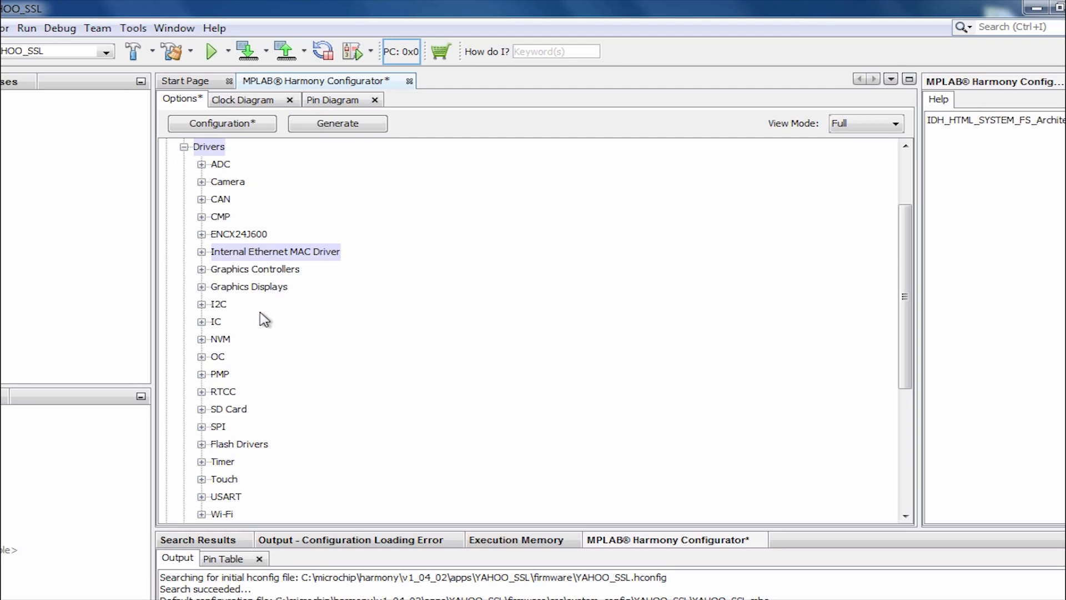
left_click(201, 339)
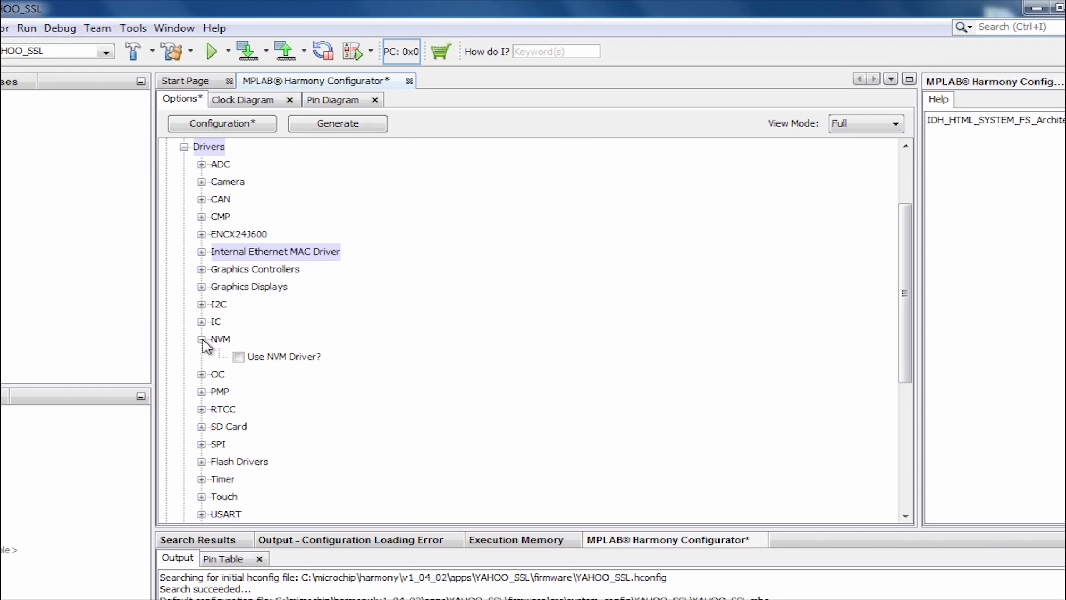
left_click(238, 357)
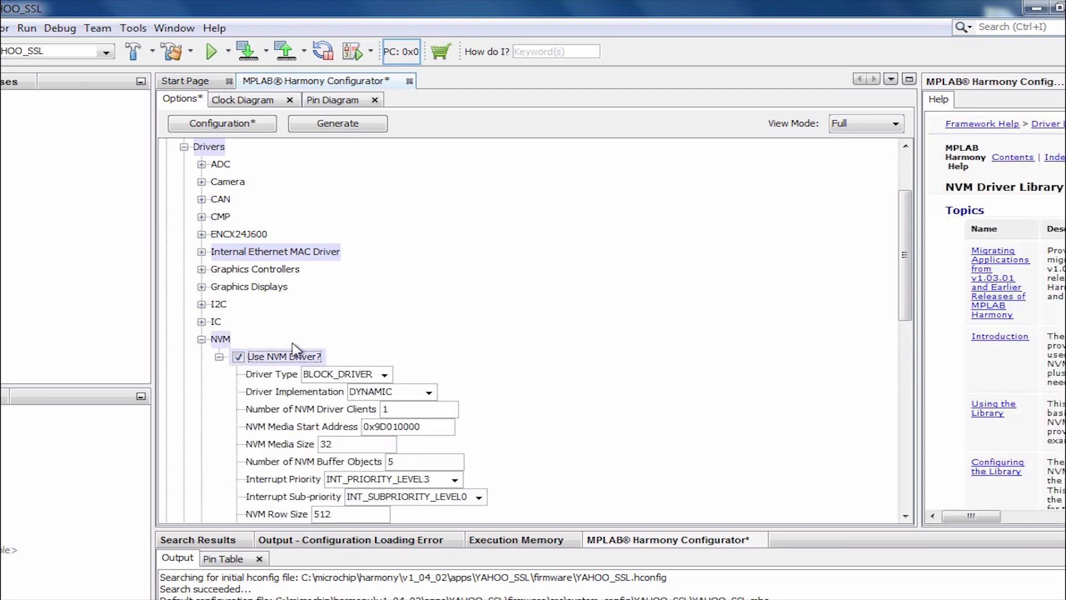
Set the NVM Media Start Address to 0x9D070000 and the NVM Media Size to 64.
scroll(344, 358, "down", 2)
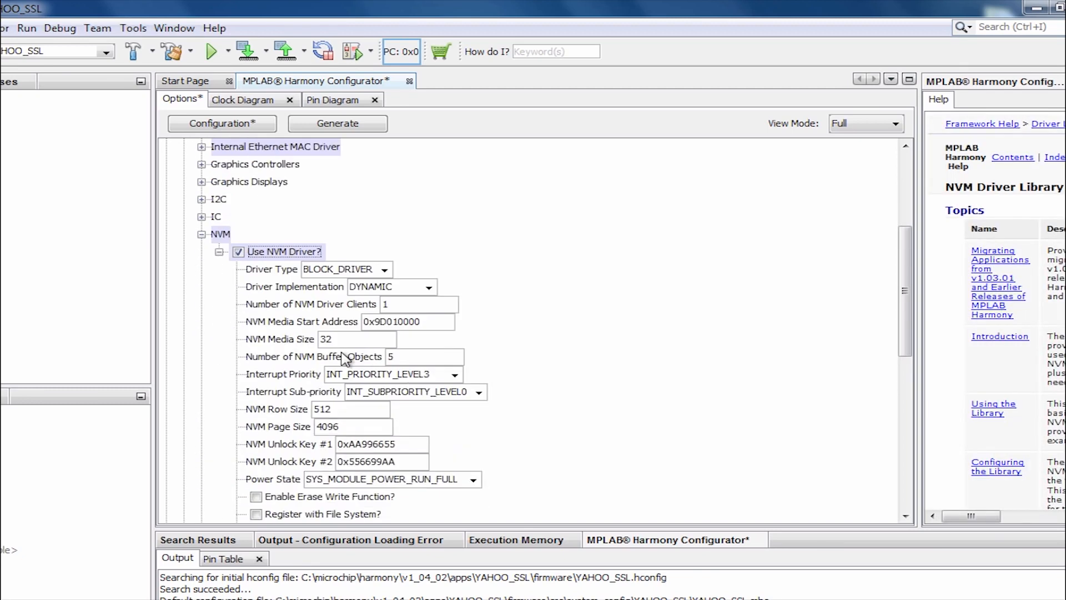
double_click(400, 326)
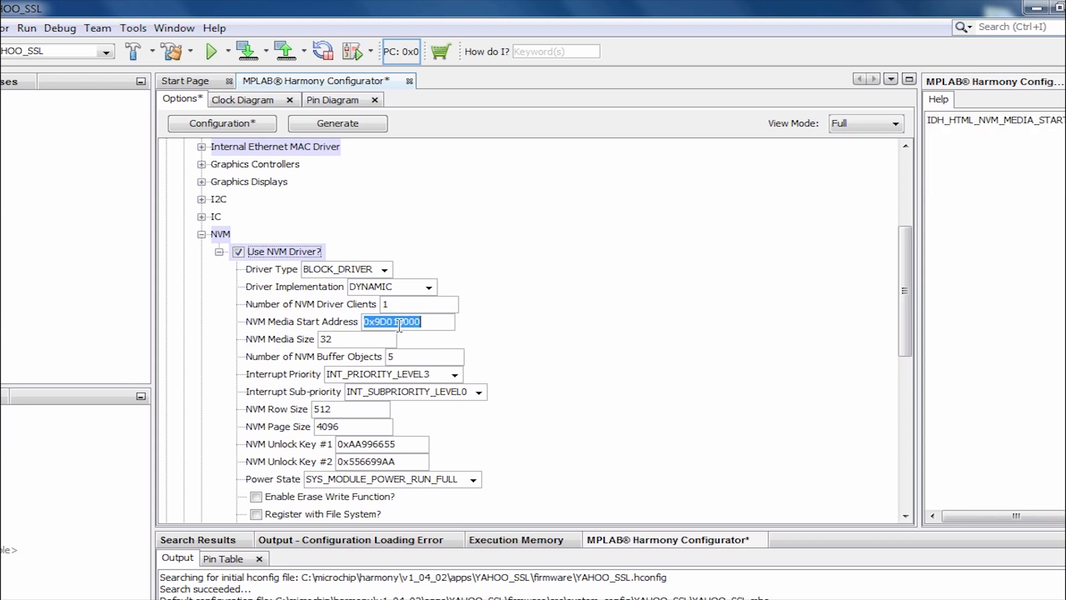
left_click(399, 325)
key("BackSpace")
type("7")
left_click(334, 339)
double_click(335, 339)
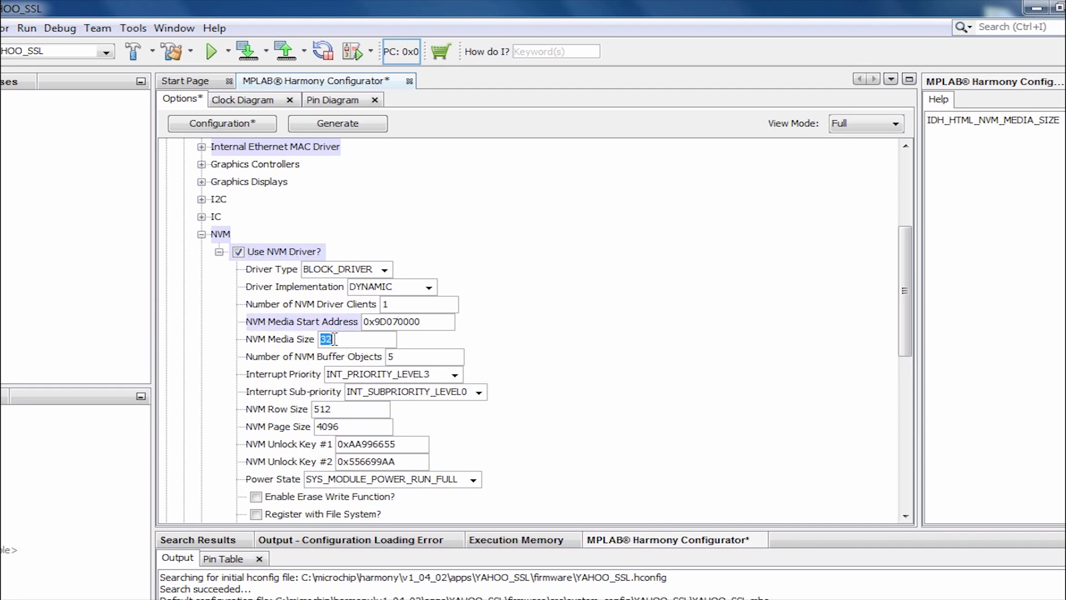
type("64")
Enable the NVM driver's Erase Write Function and register the driver with the file system.
scroll(492, 362, "down", 2)
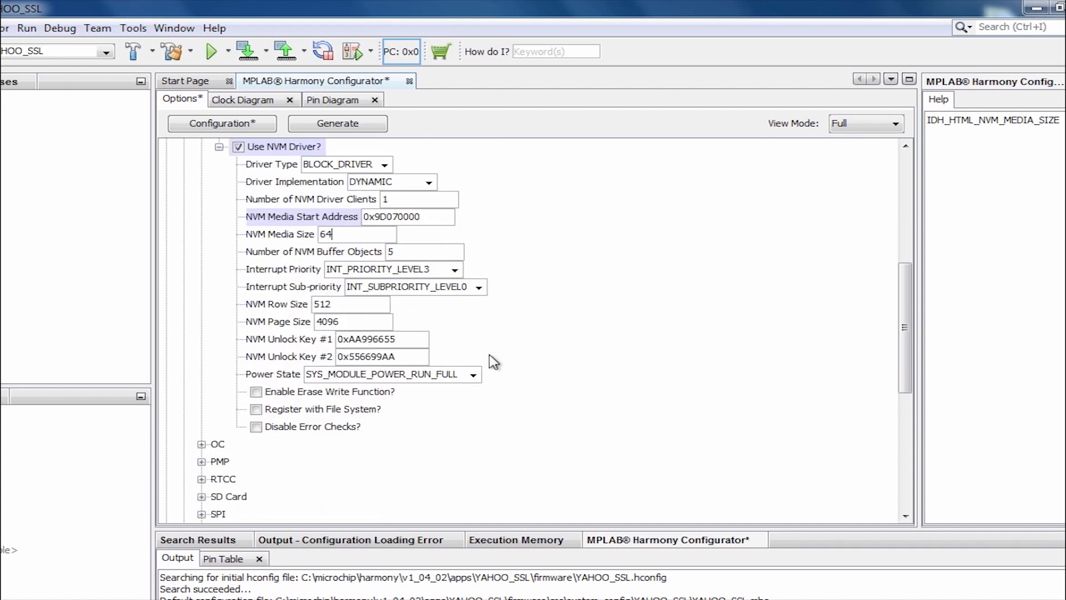
left_click(257, 393)
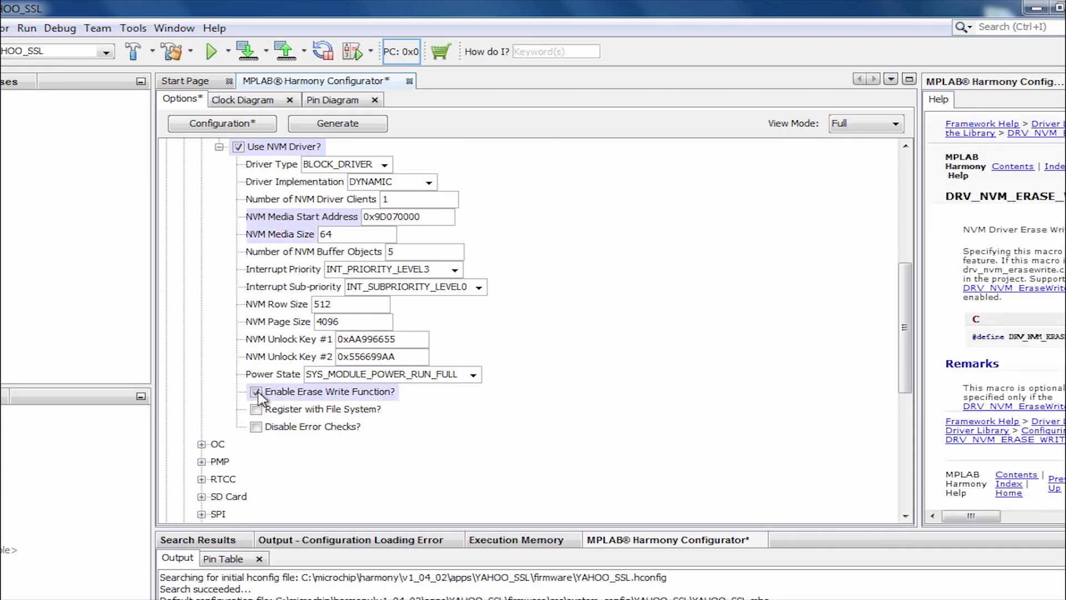
left_click(256, 410)
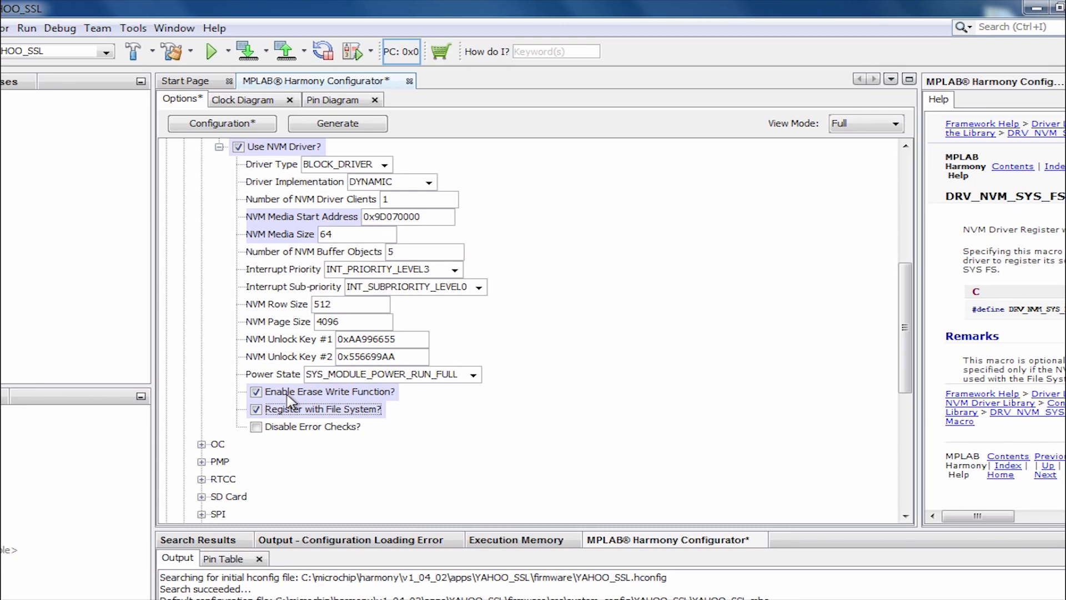
scroll(290, 400, "up", 3)
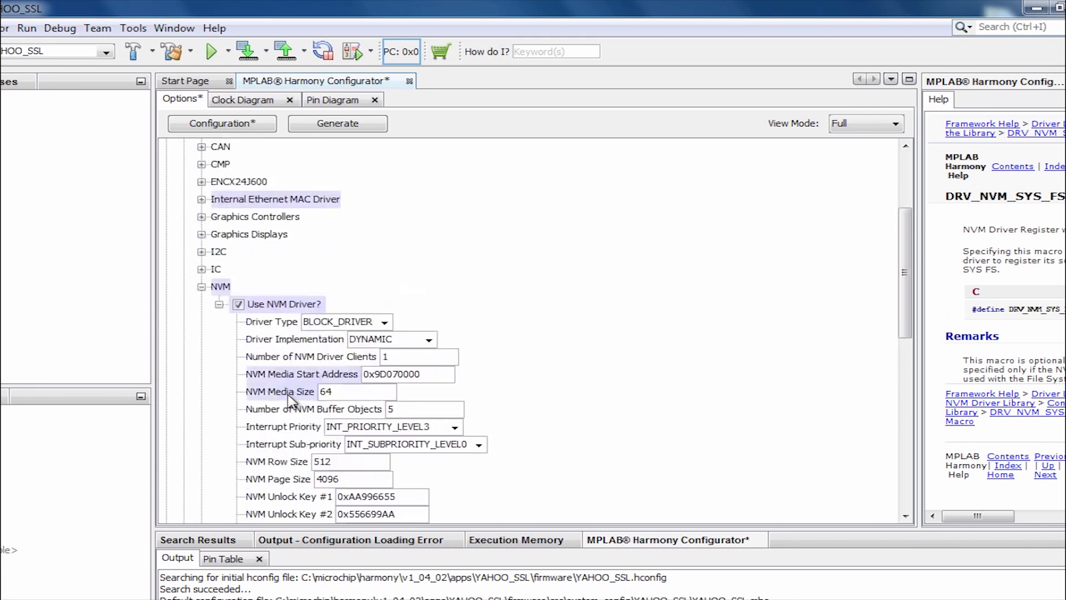
left_click(201, 287)
scroll(206, 295, "up", 3)
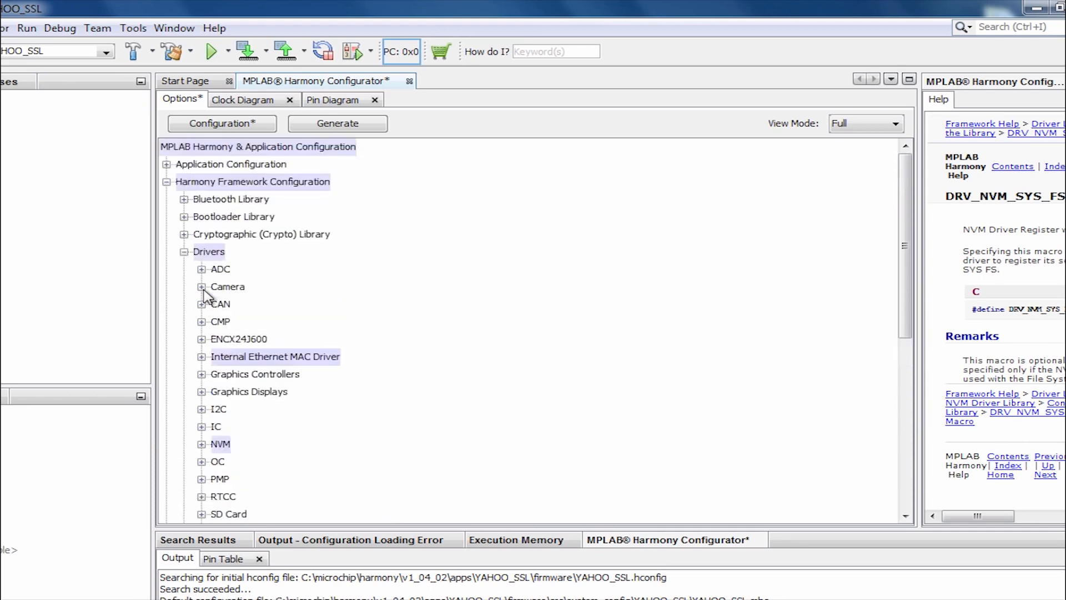
left_click(184, 252)
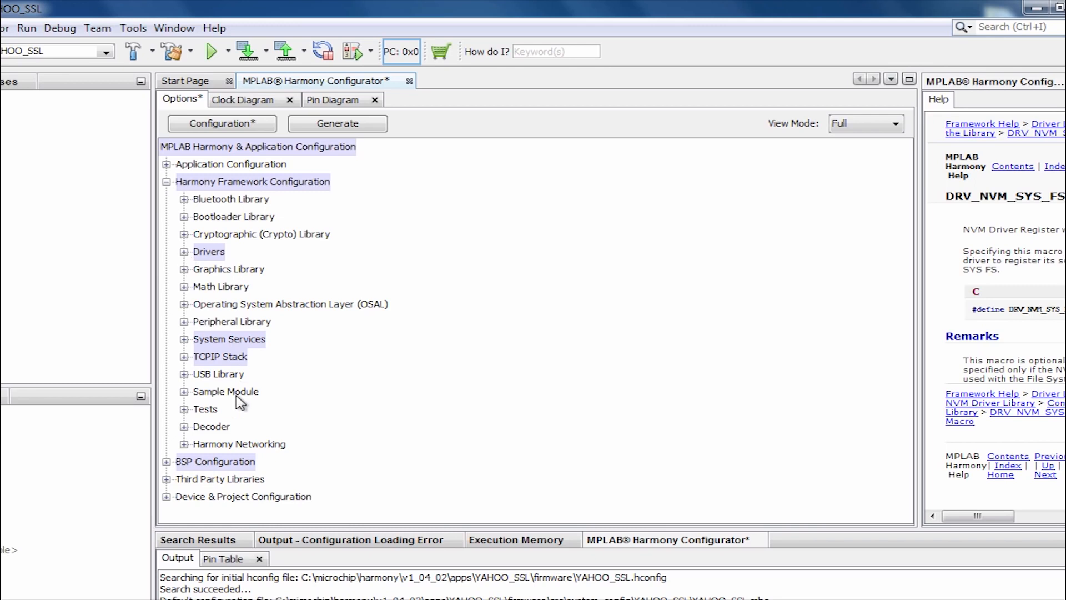
left_click(167, 182)
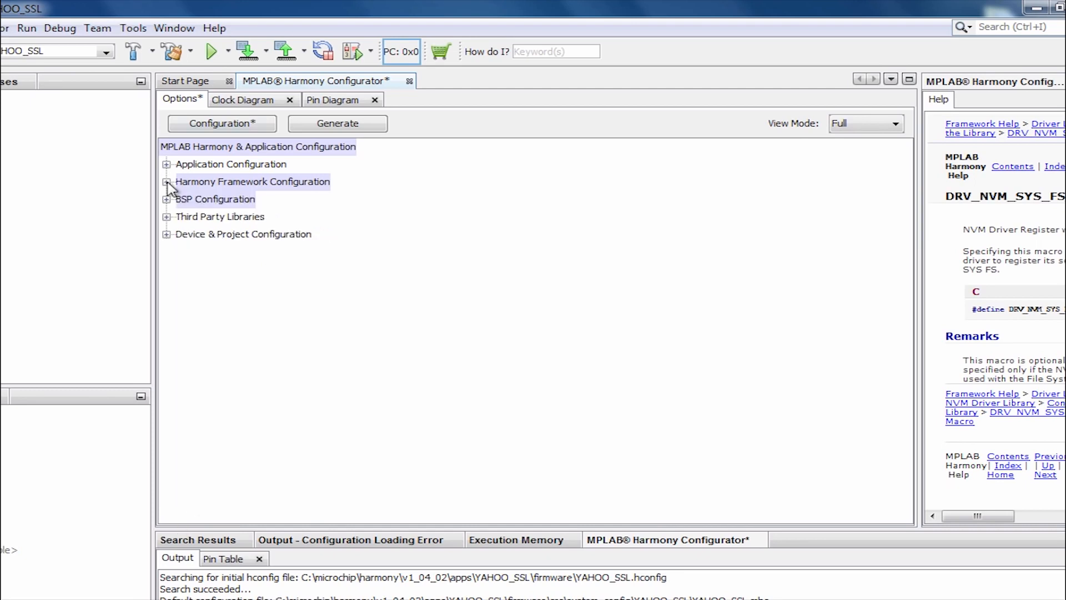
Set Ethernet RMII/MII Enable (FMIIEN) and Ethernet I/O Pin Select (FETHIO) to OFF in DEVCFG3 of the PIC32MX795F512L device configuration.
left_click(167, 235)
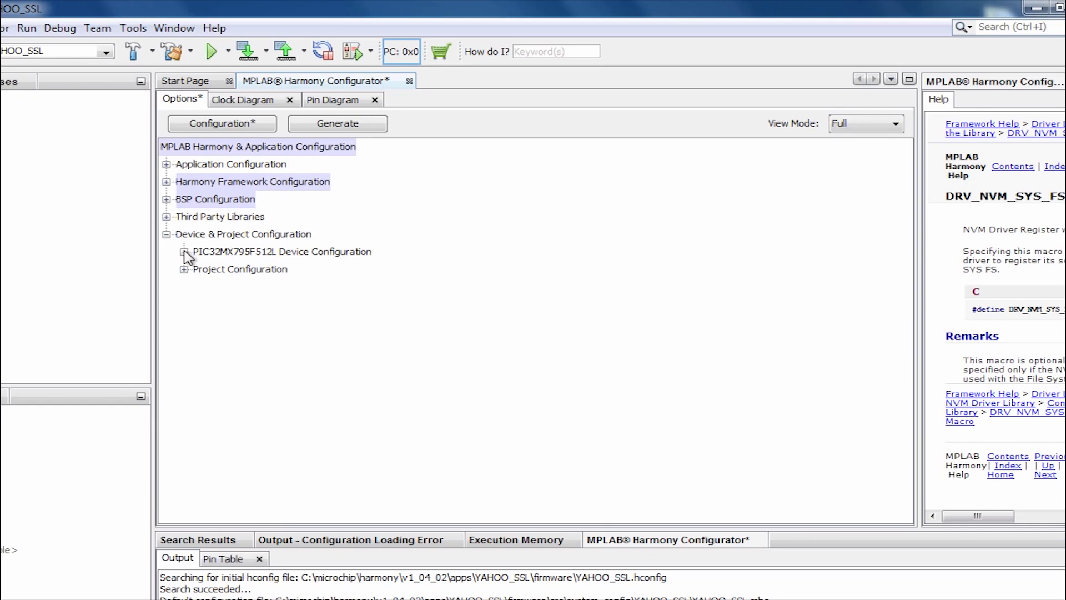
left_click(185, 252)
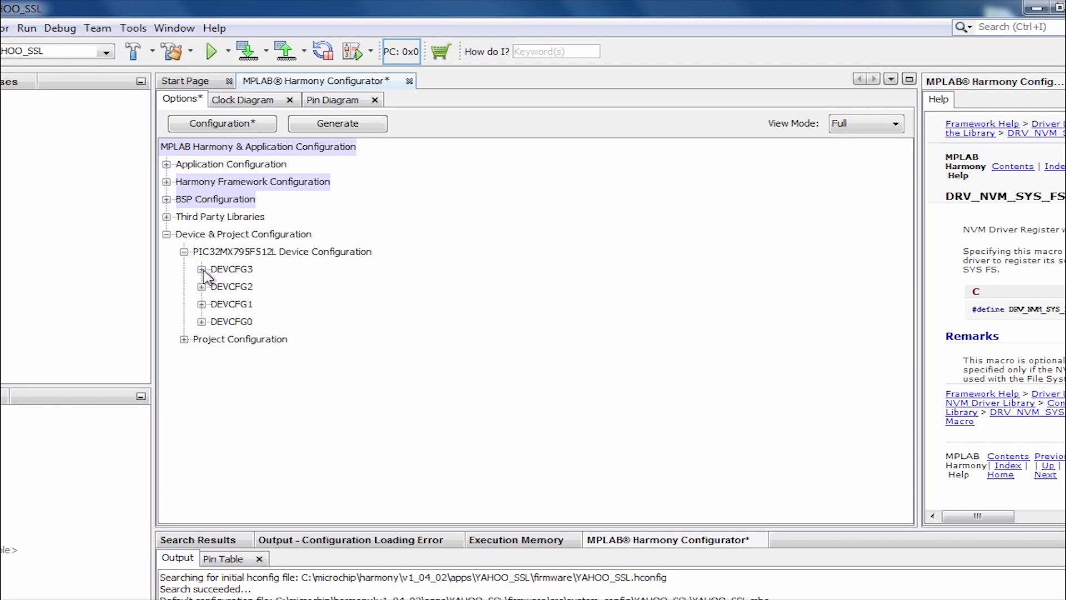
left_click(202, 270)
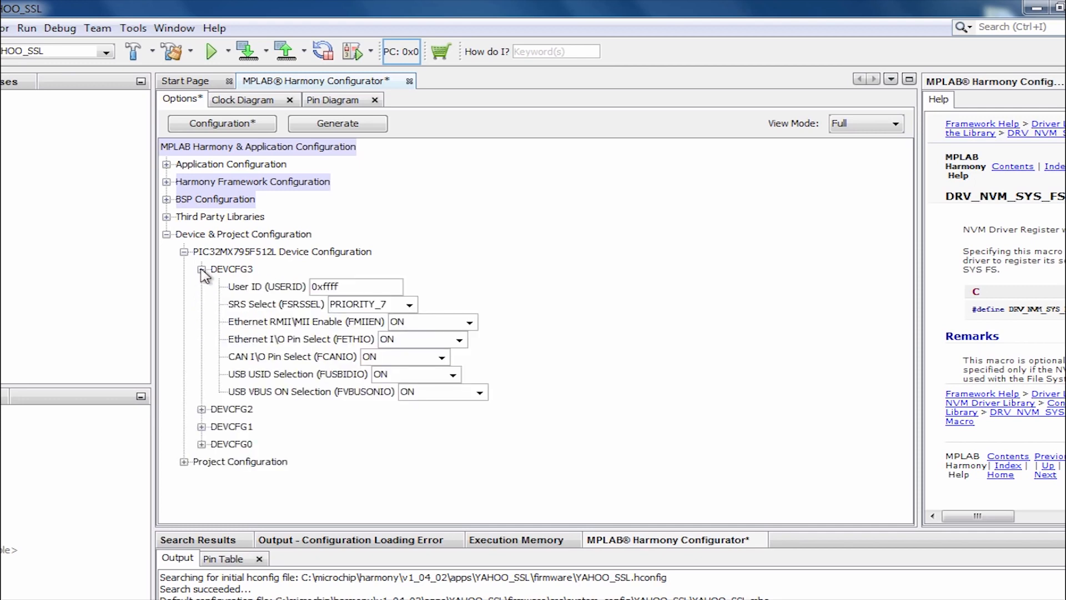
left_click(469, 326)
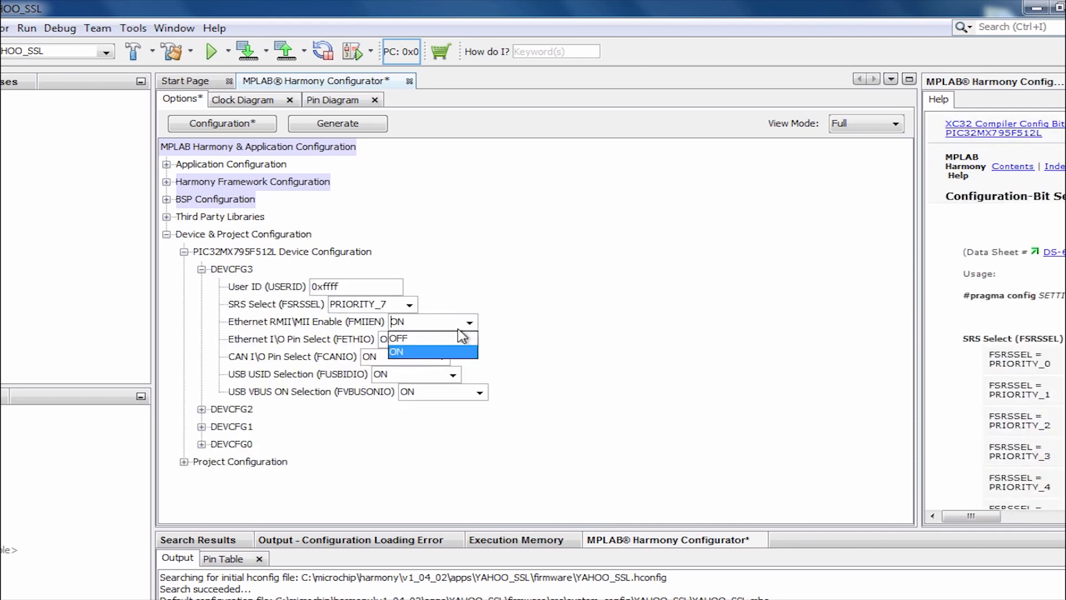
left_click(459, 338)
left_click(459, 339)
left_click(439, 356)
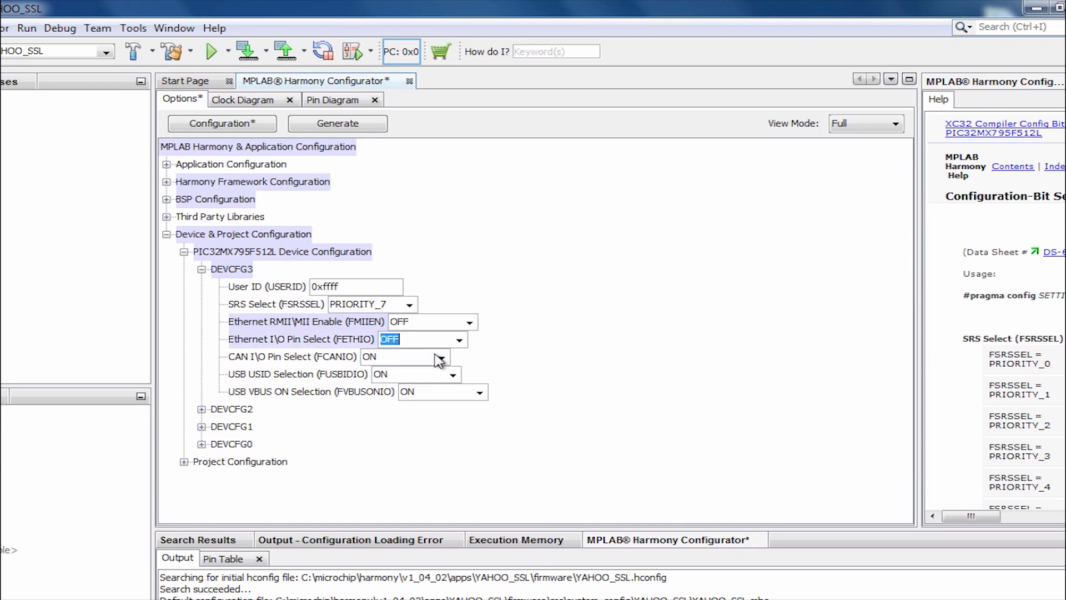
Set CAN I/O Pin Select, USB USID Selection and USB VBUS ON Selection to OFF in DEVCFG3.
left_click(440, 358)
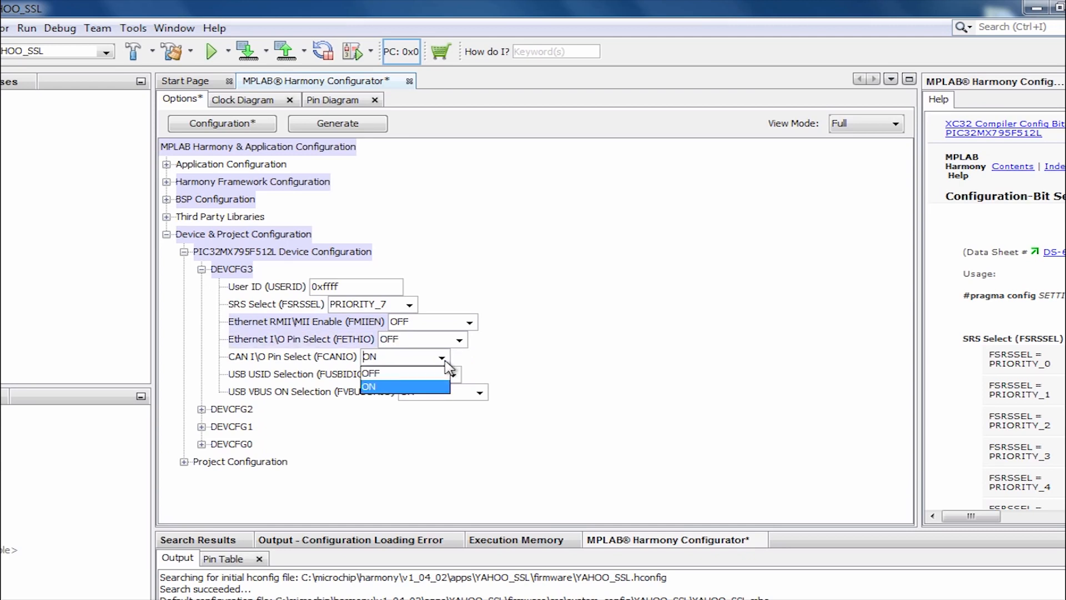
left_click(416, 381)
left_click(453, 376)
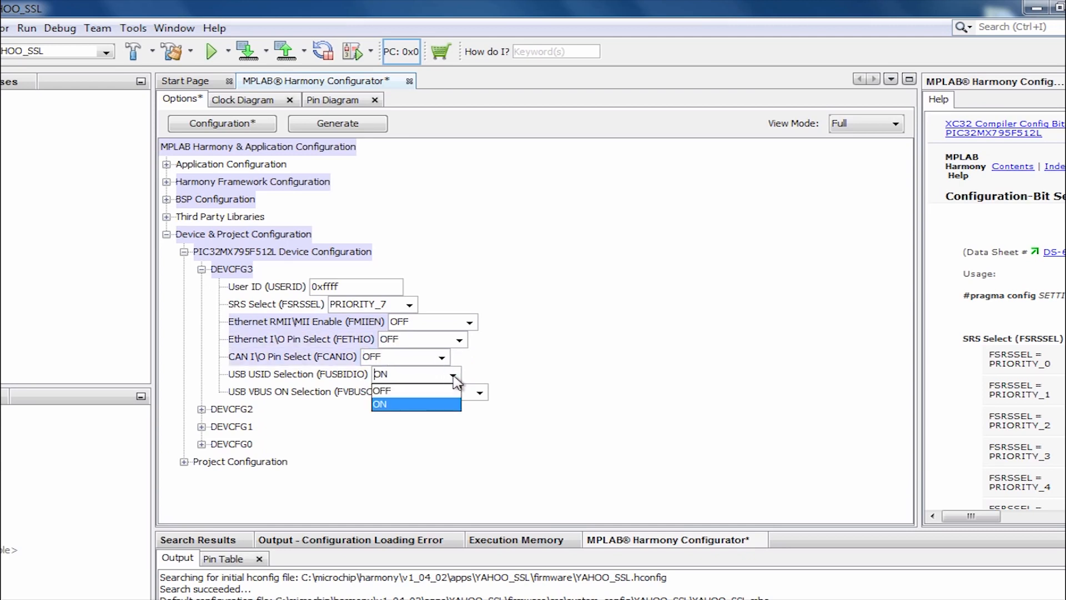
left_click(433, 391)
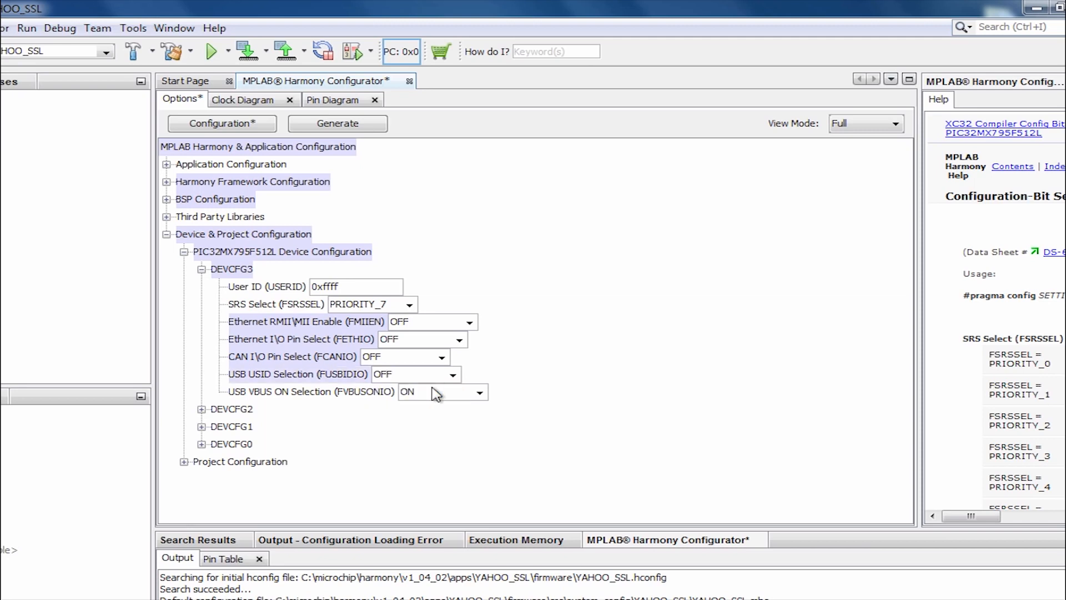
left_click(479, 394)
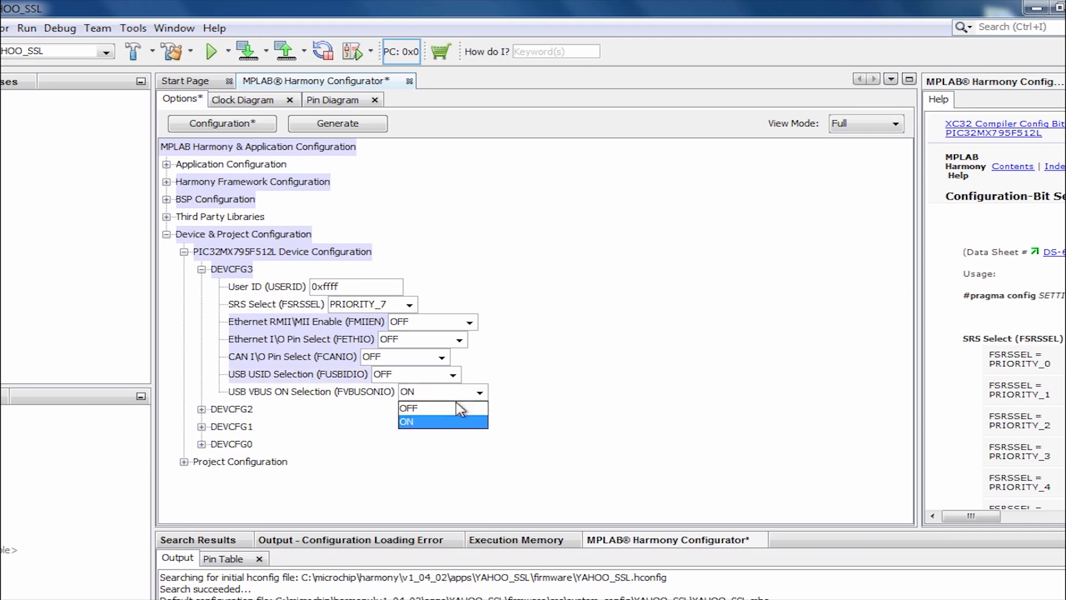
left_click(475, 407)
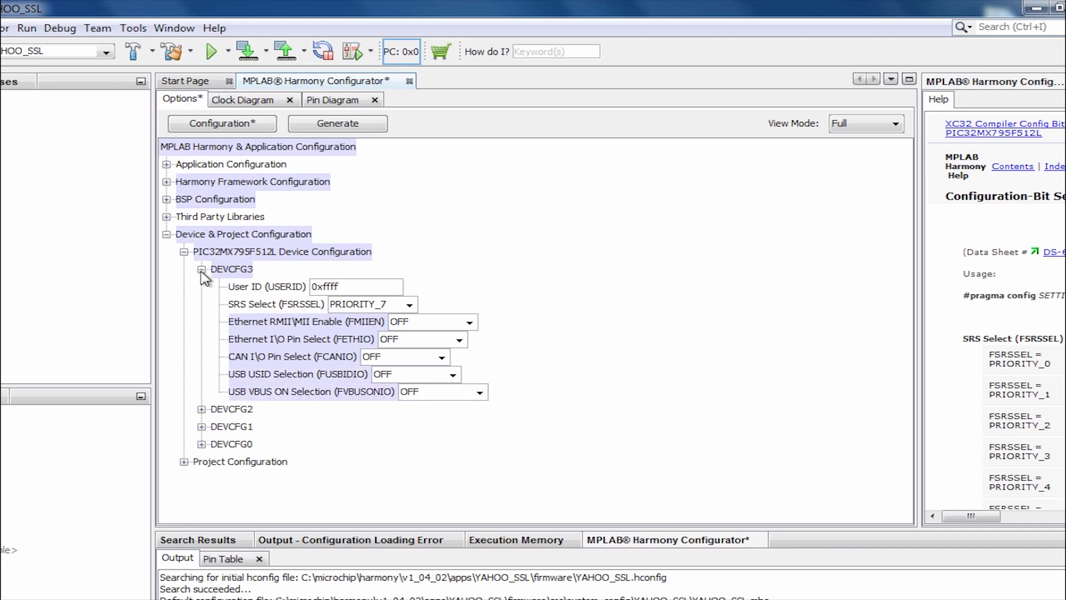
Set PLL Input Divider (FPLLIDIV) to DIV_2 and PLL Multiplier (FPLLMUL) to MUL_20 in DEVCFG2.
left_click(202, 411)
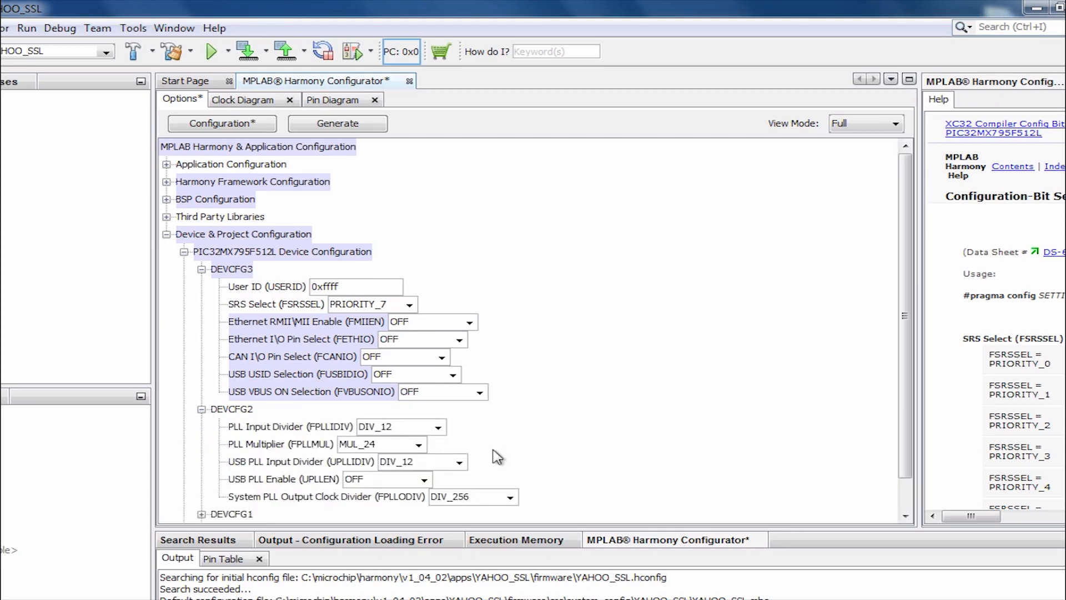
left_click(439, 429)
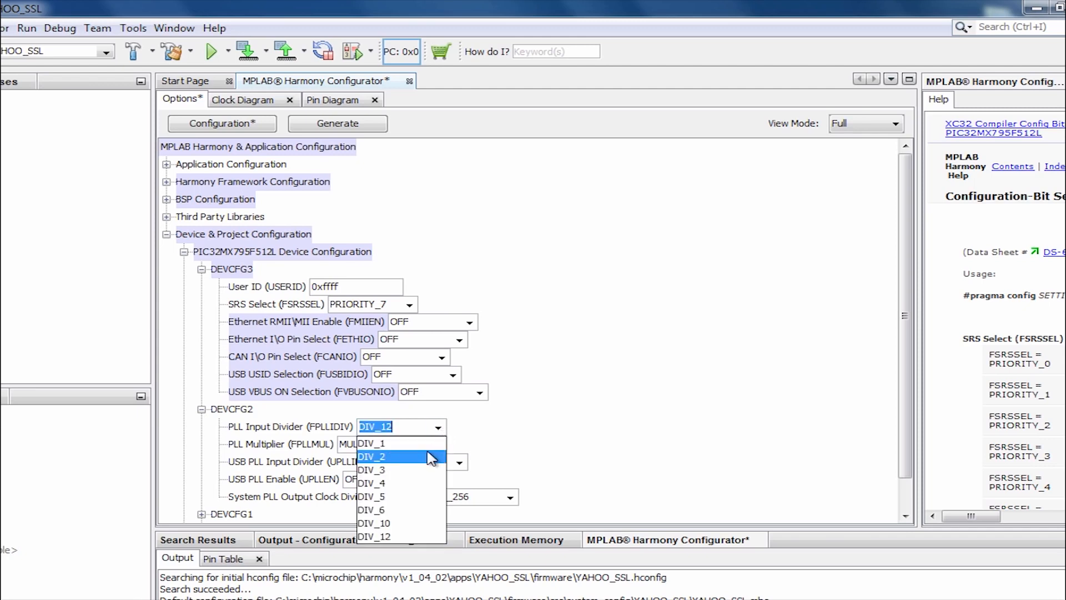
left_click(432, 457)
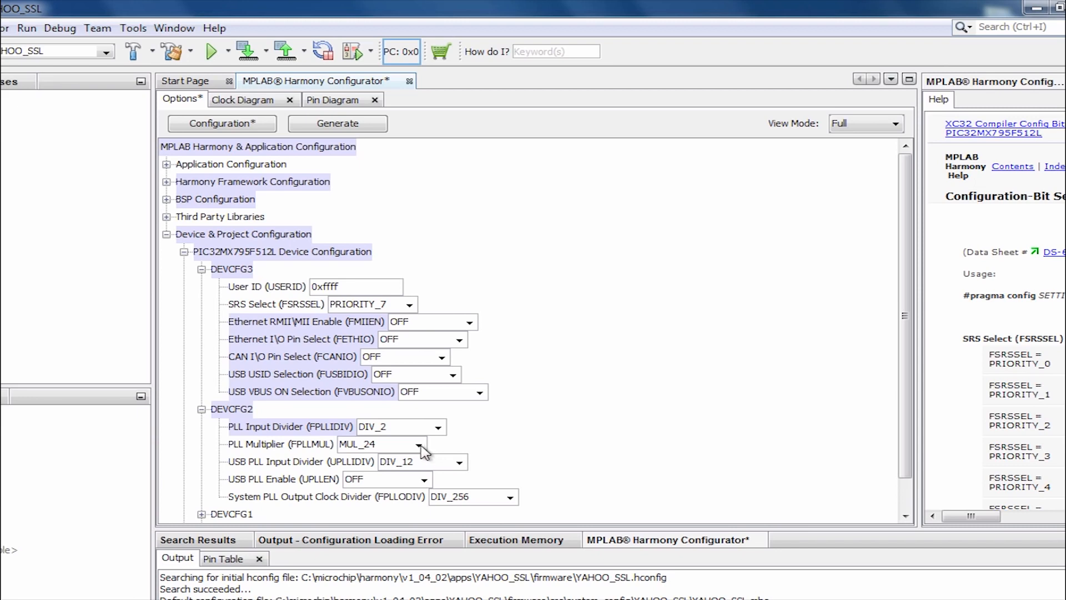
left_click(419, 446)
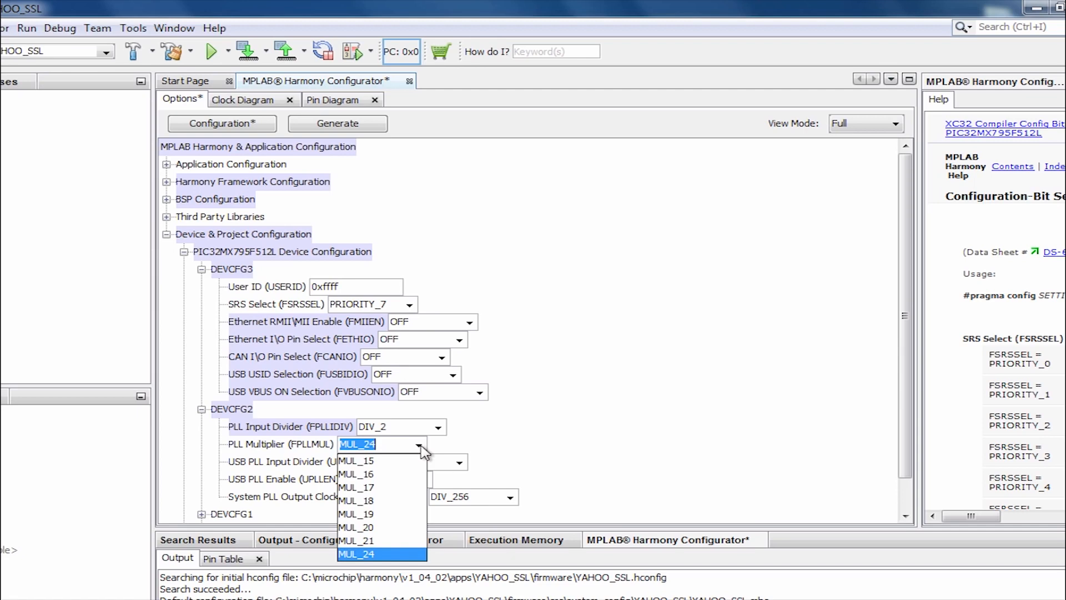
left_click(378, 528)
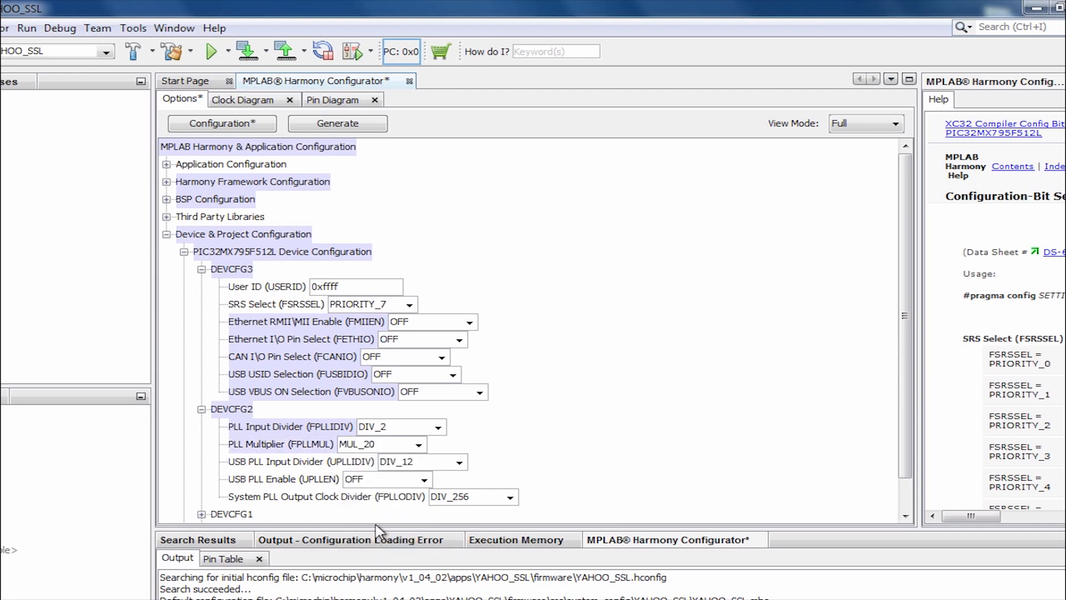
Set USB PLL Input Divider (UPLLIDIV) to DIV_2 and System PLL Output Clock Divider (FPLLODIV) to DIV_1 in DEVCFG2.
left_click(460, 463)
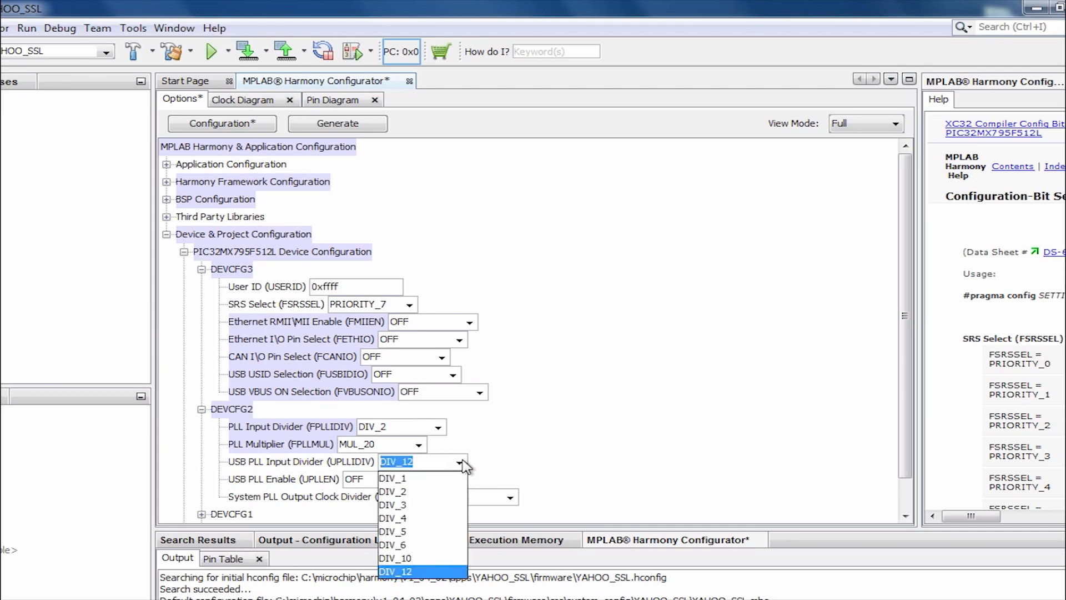
left_click(421, 493)
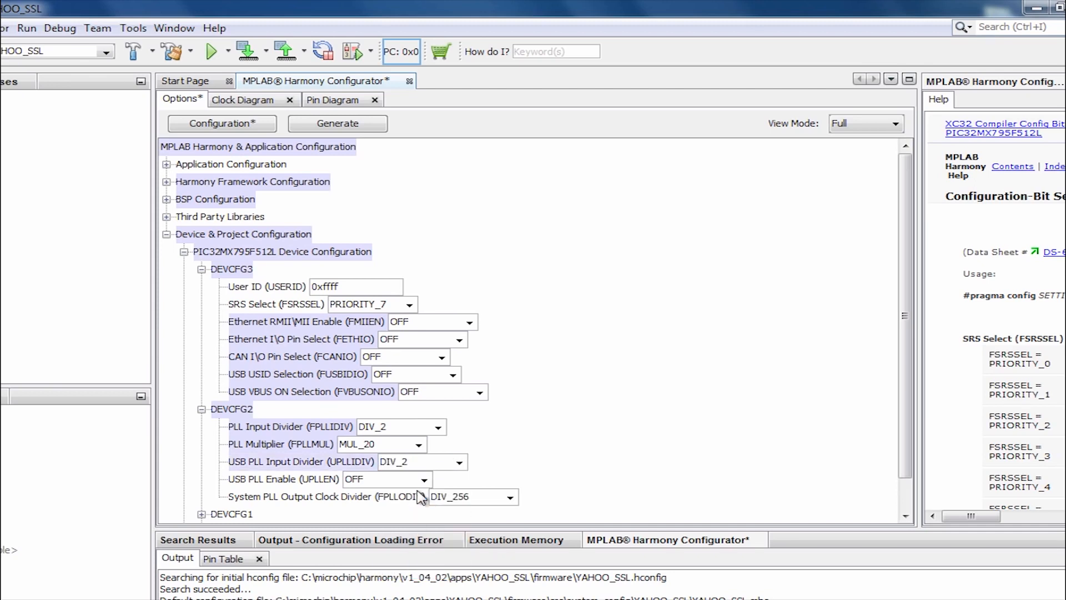
left_click(425, 481)
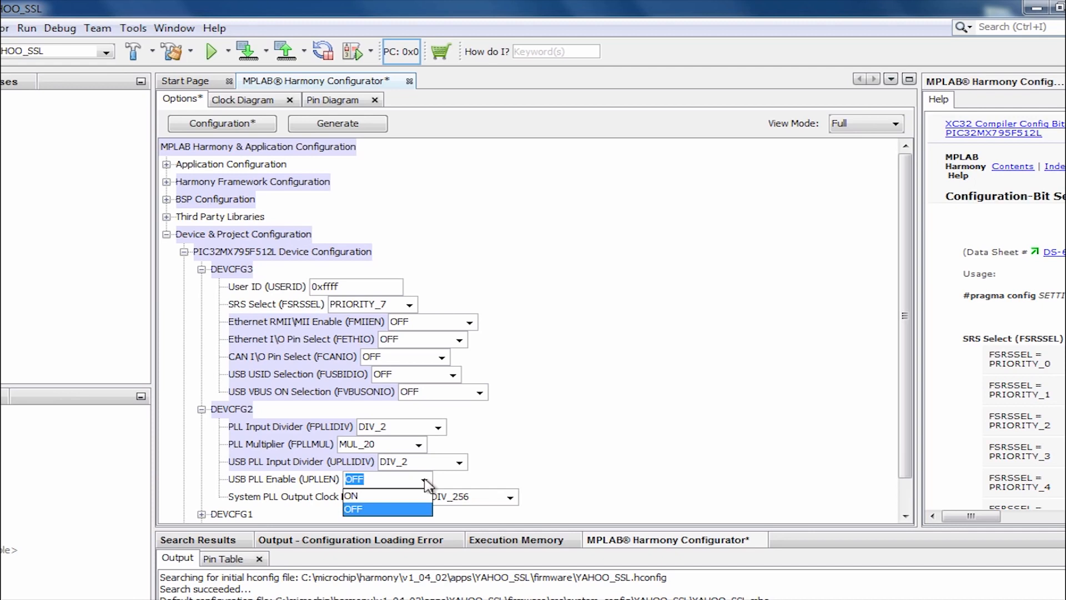
left_click(426, 482)
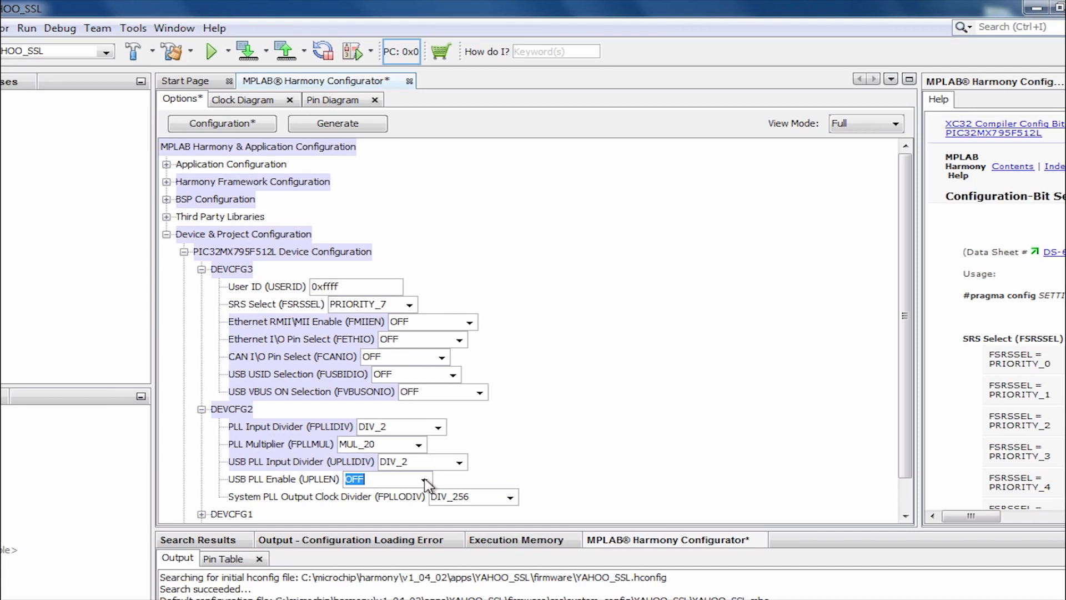
left_click(511, 498)
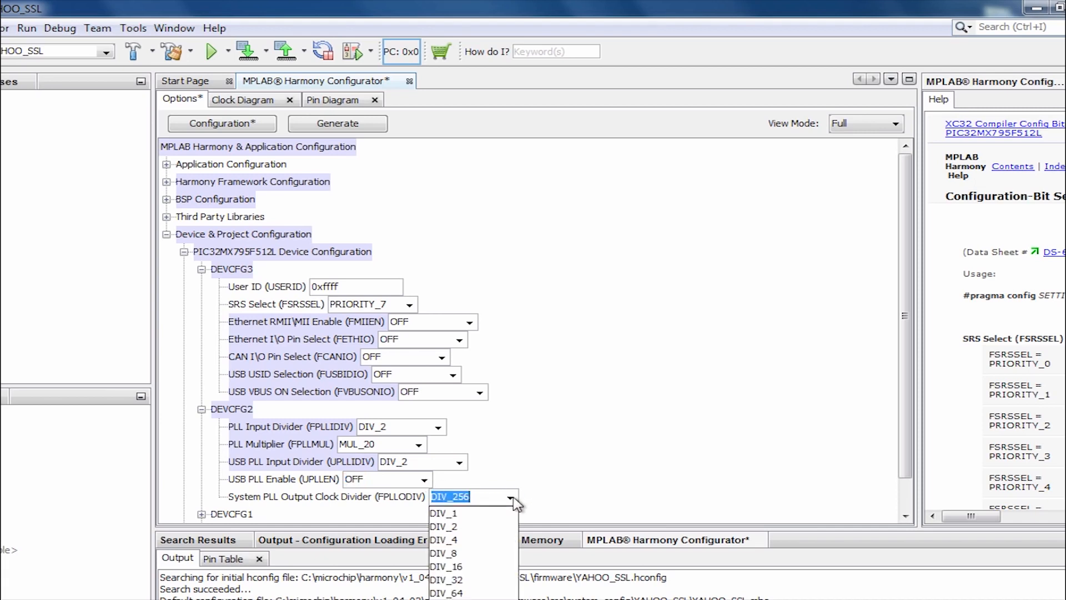
left_click(474, 518)
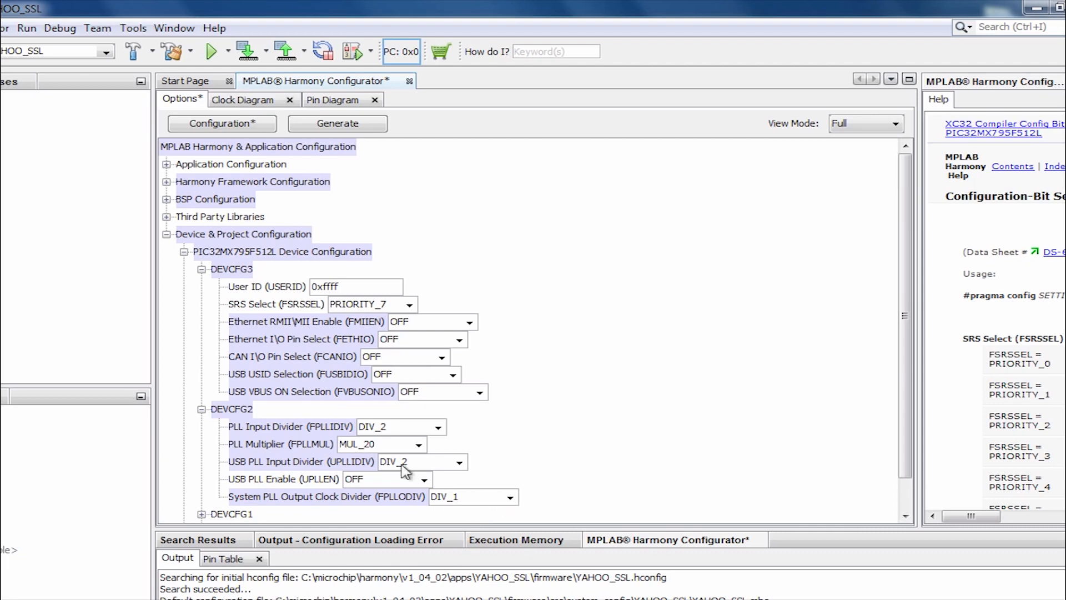
Set Oscillator Selection Bits (FNOSC) to PRIPLL and Secondary Oscillator Enable (FSOSCEN) to OFF in DEVCFG1.
scroll(201, 519, "down", 1)
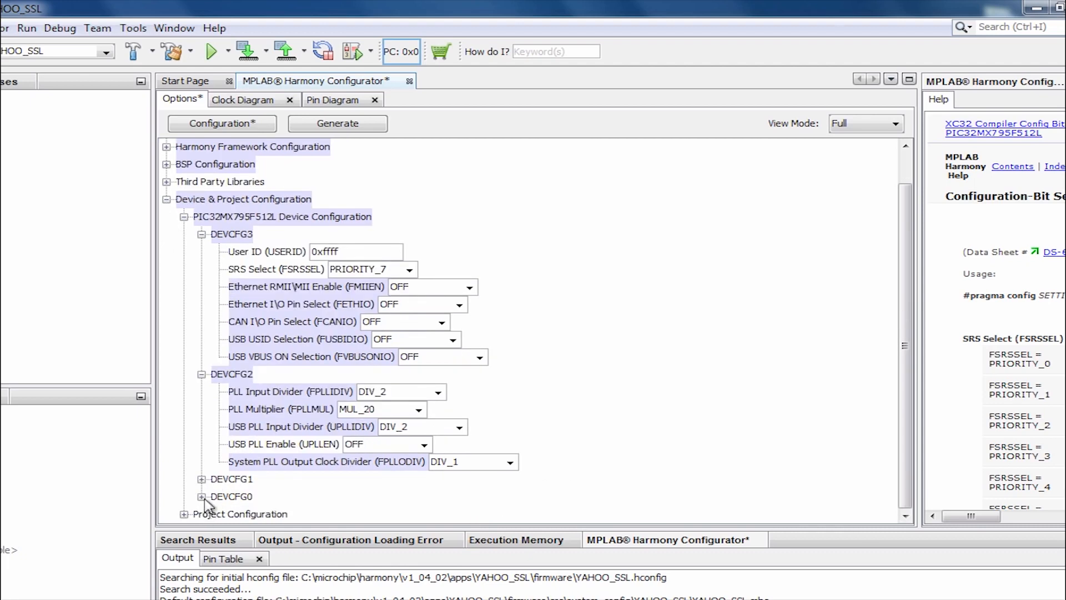
left_click(201, 478)
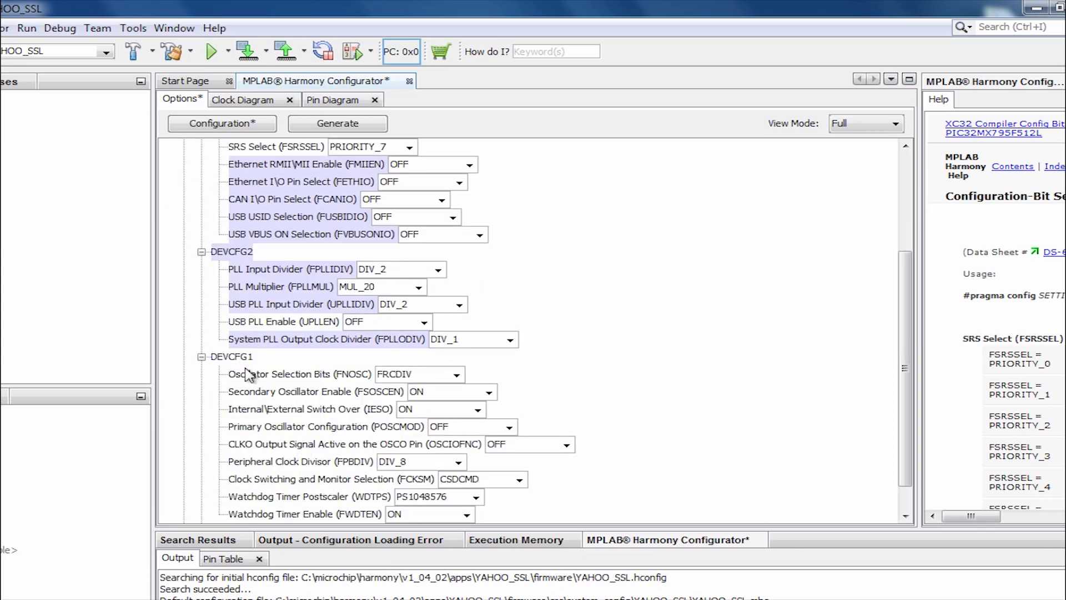
left_click(457, 375)
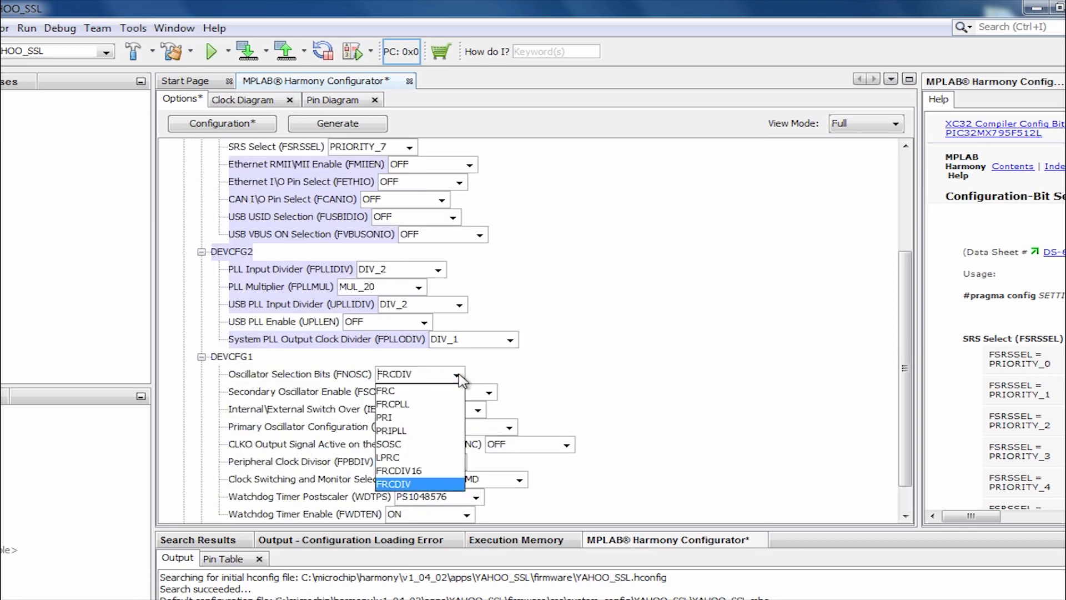
left_click(428, 432)
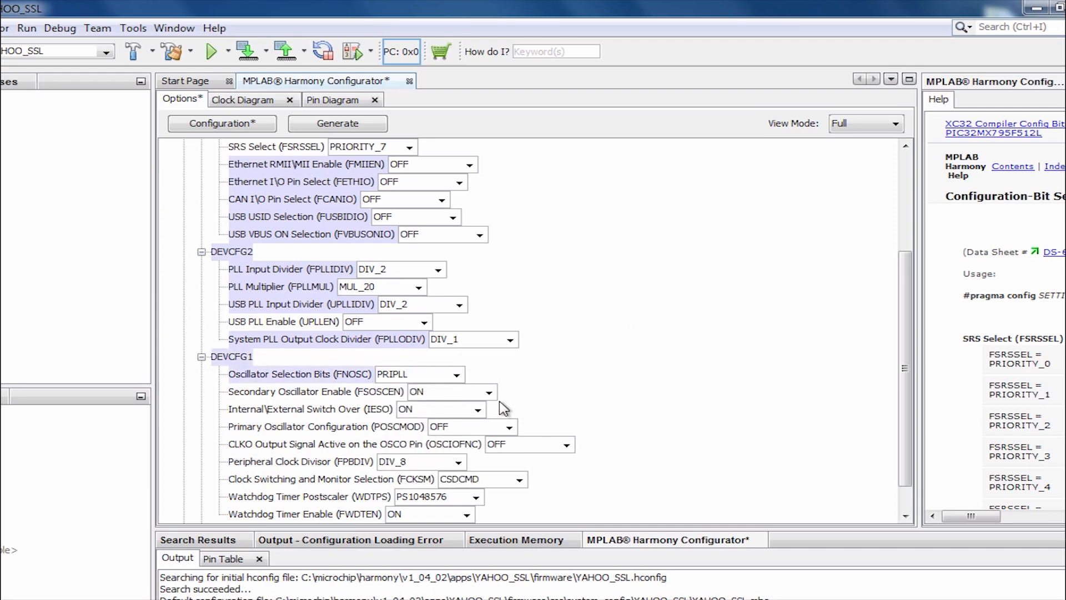
scroll(493, 400, "down", 1)
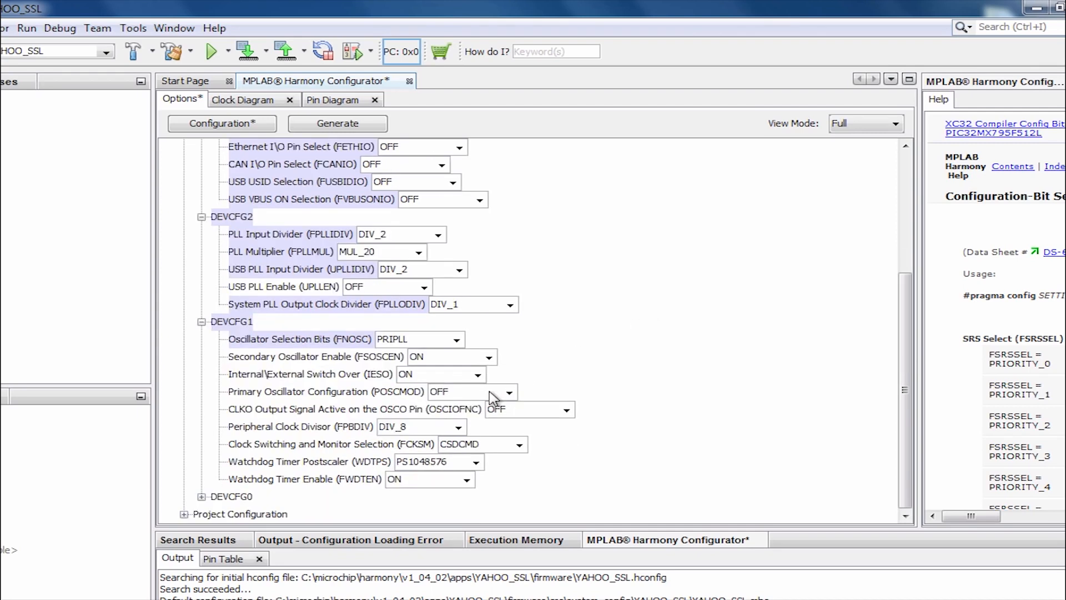
left_click(492, 360)
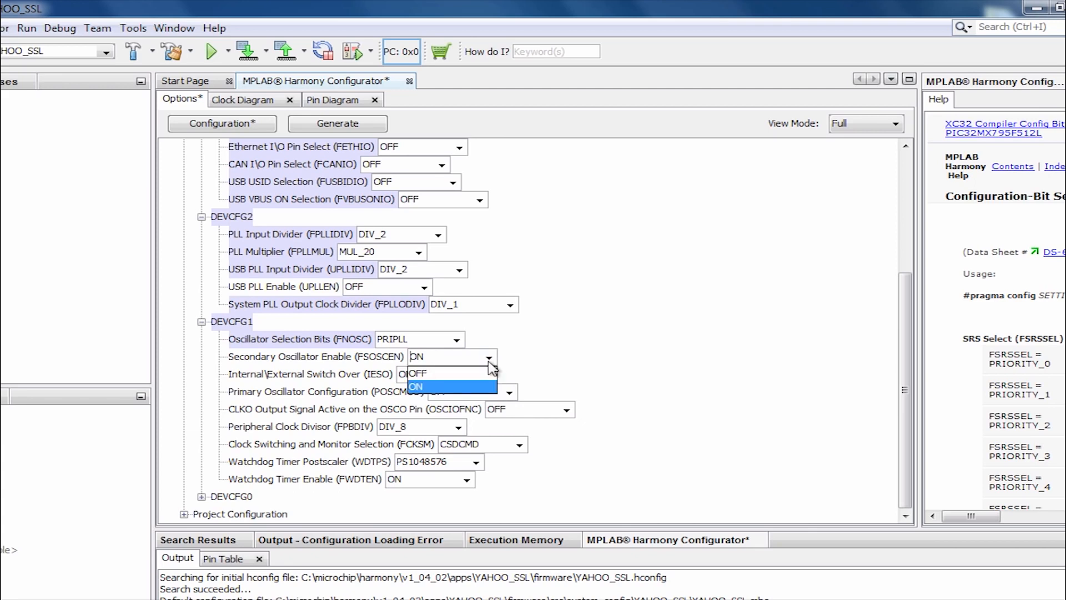
left_click(440, 373)
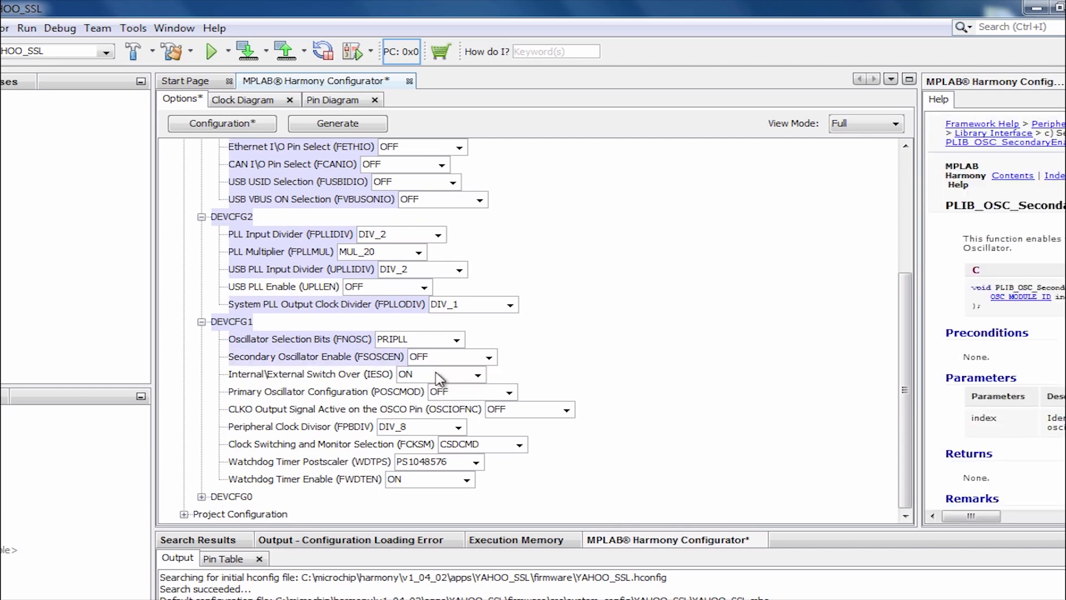
Set Primary Oscillator Configuration (POSCMOD) to XT and Peripheral Clock Divisor (FPBDIV) to DIV_1 in DEVCFG1.
left_click(510, 393)
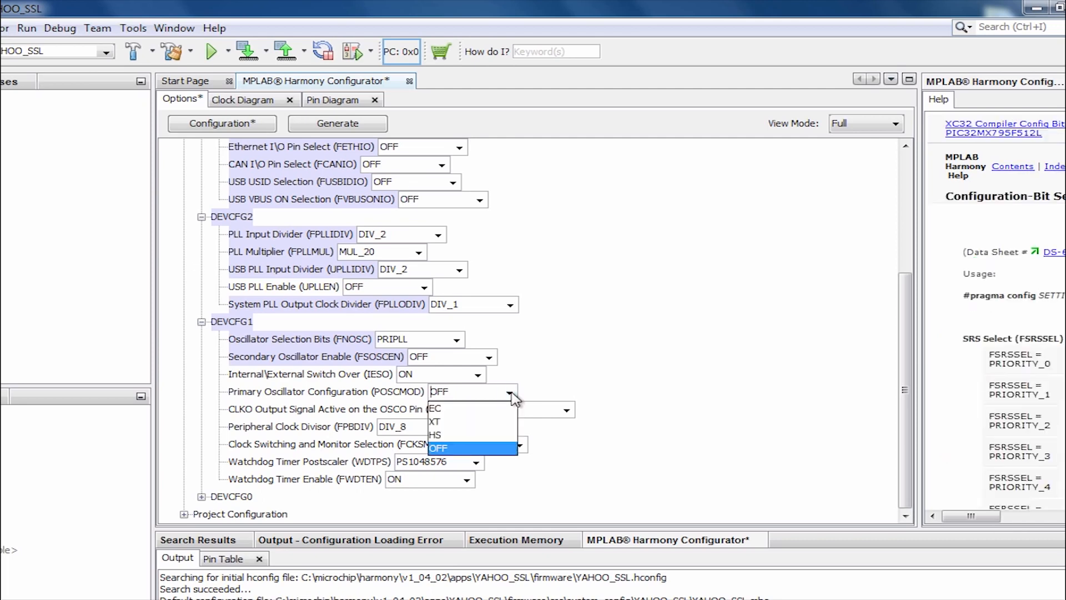
left_click(468, 422)
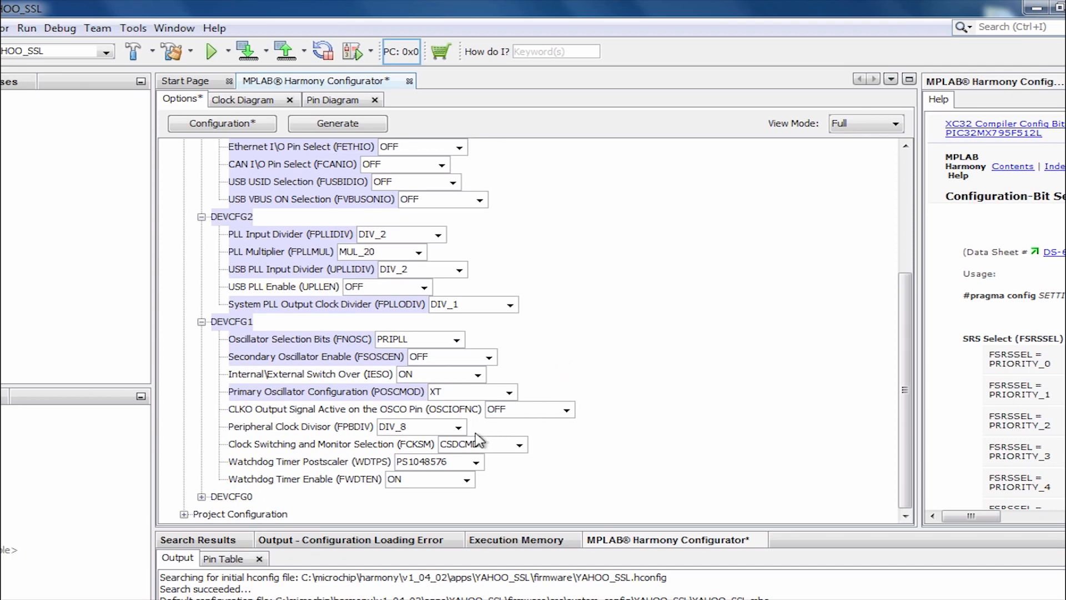
left_click(459, 427)
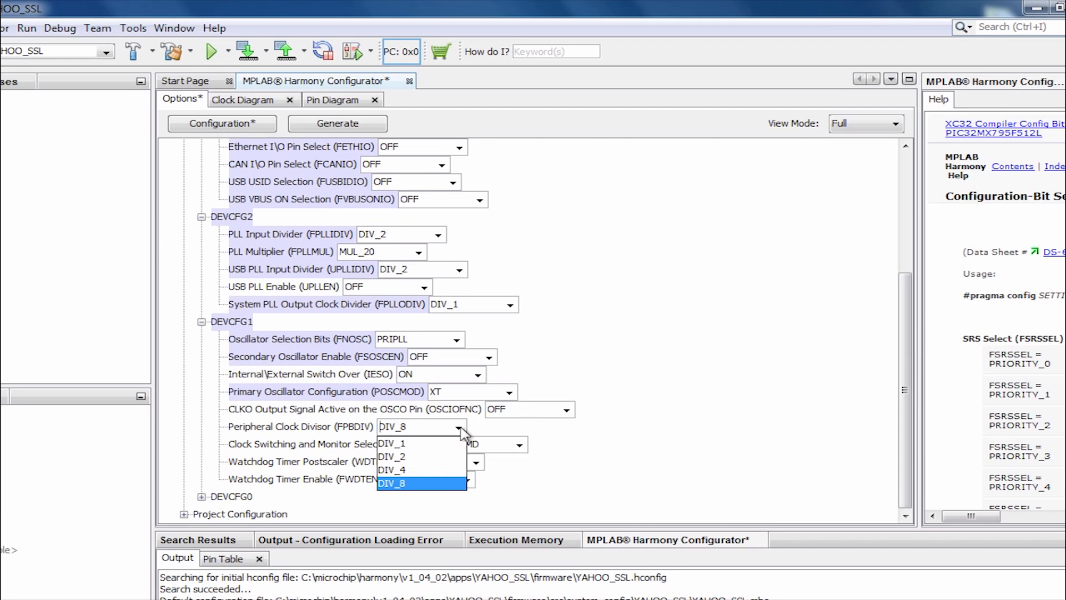
left_click(416, 444)
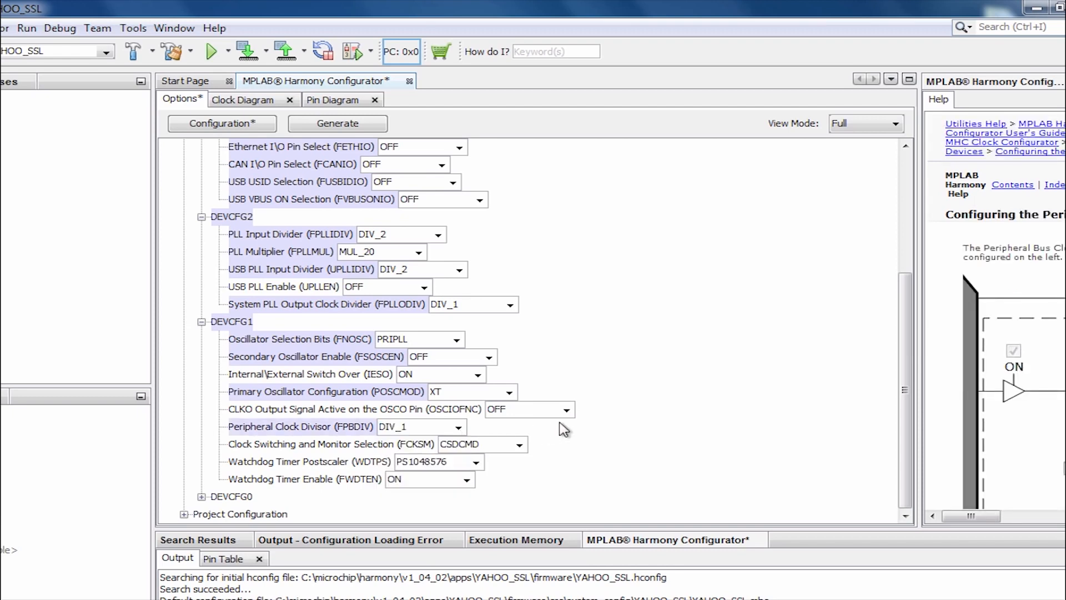
Set Watchdog Timer Enable (FWDTEN) to OFF in DEVCFG1 and expand the DEVCFG0 settings for review.
left_click(466, 481)
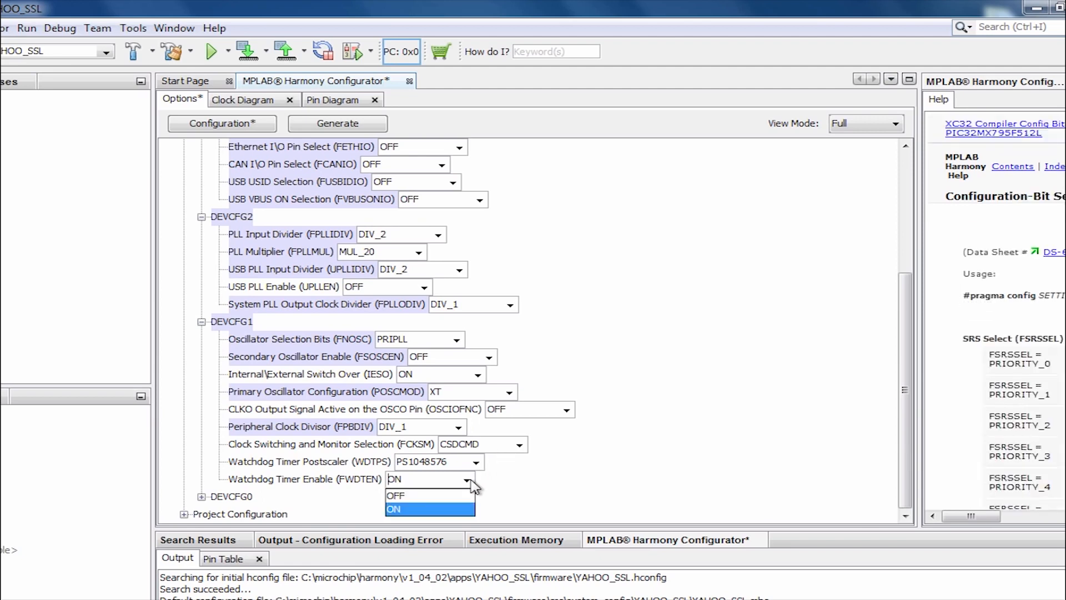
left_click(448, 496)
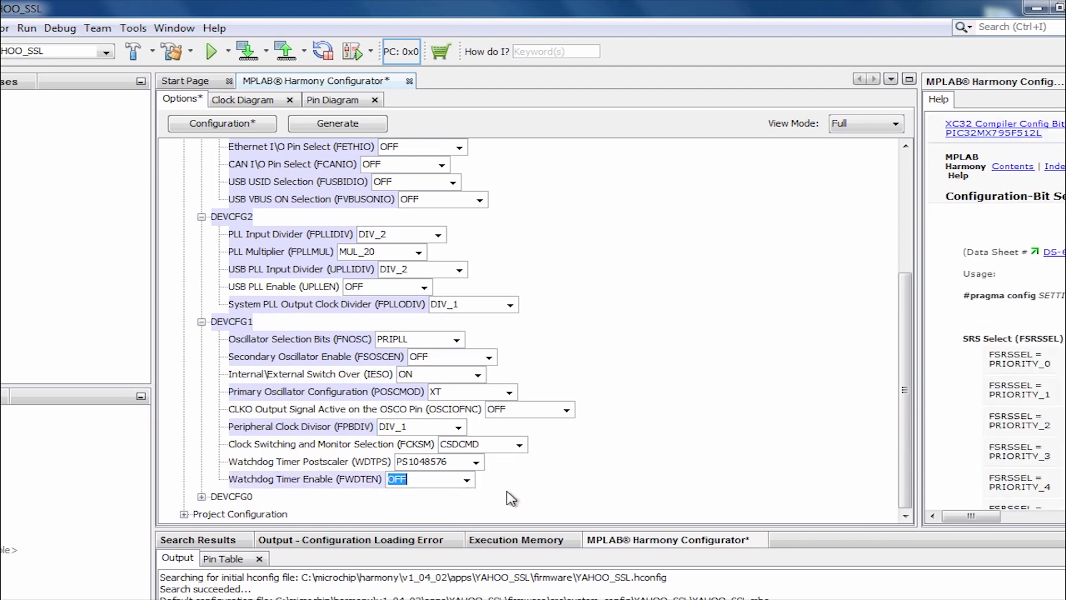
left_click(201, 497)
scroll(232, 487, "down", 1)
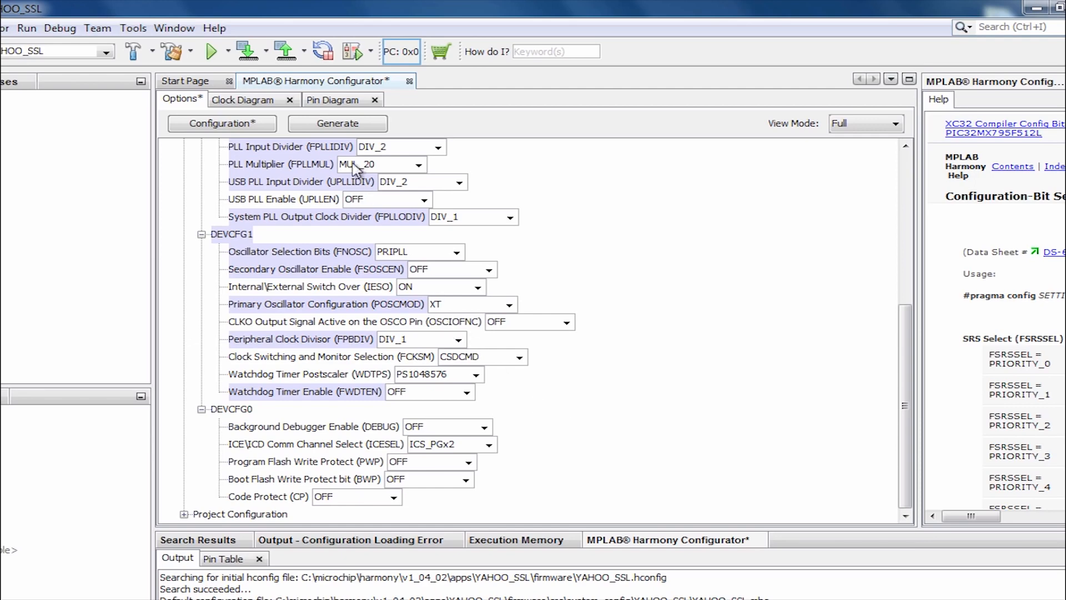
Save the modified configuration and generate the project files with recommended compiler optimizations enabled.
left_click(337, 126)
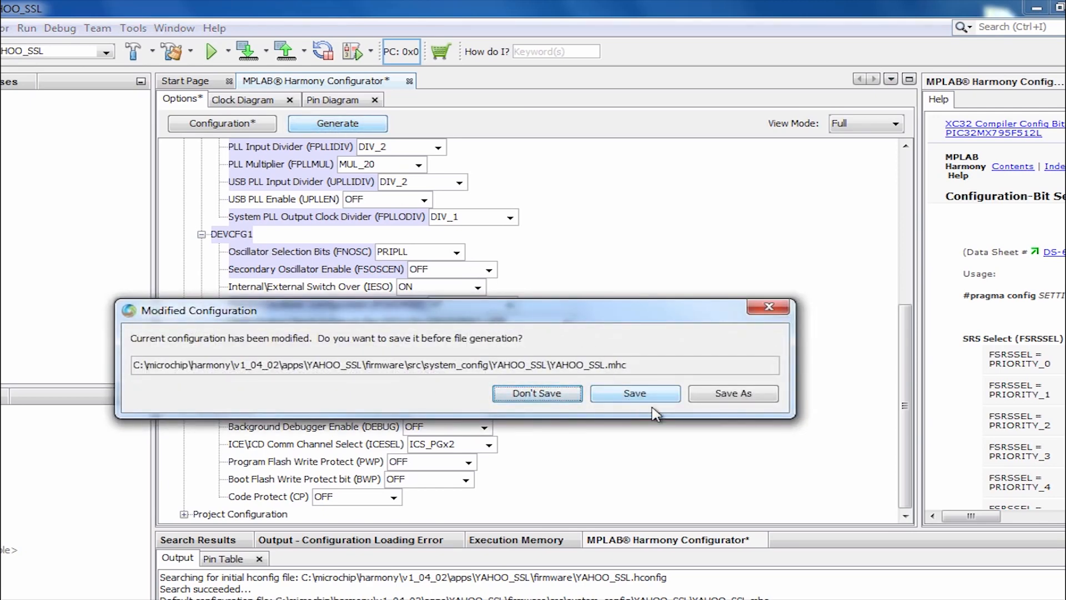
left_click(635, 394)
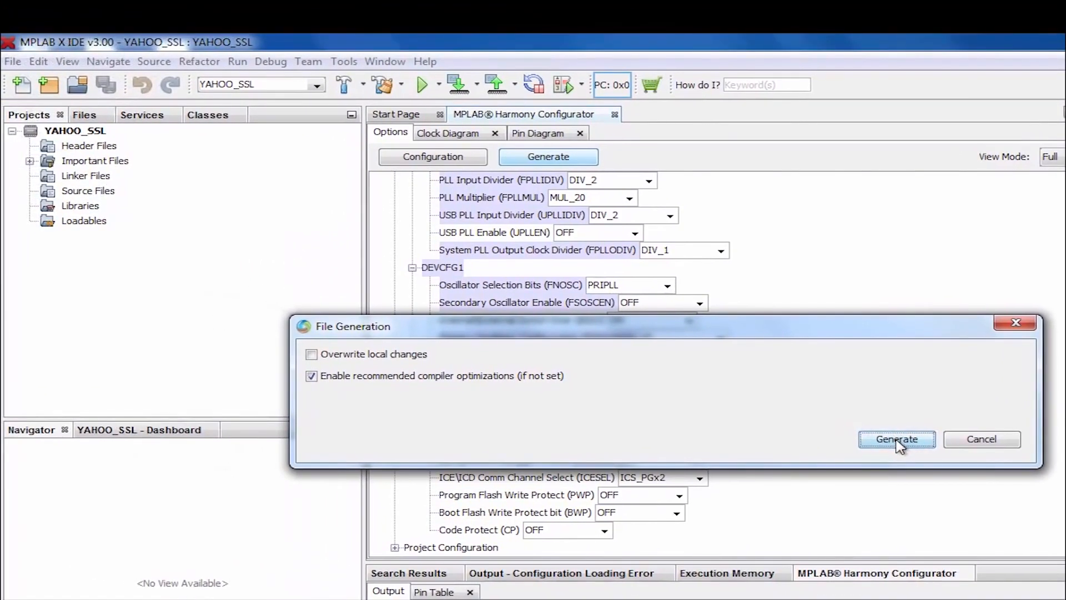
left_click(686, 406)
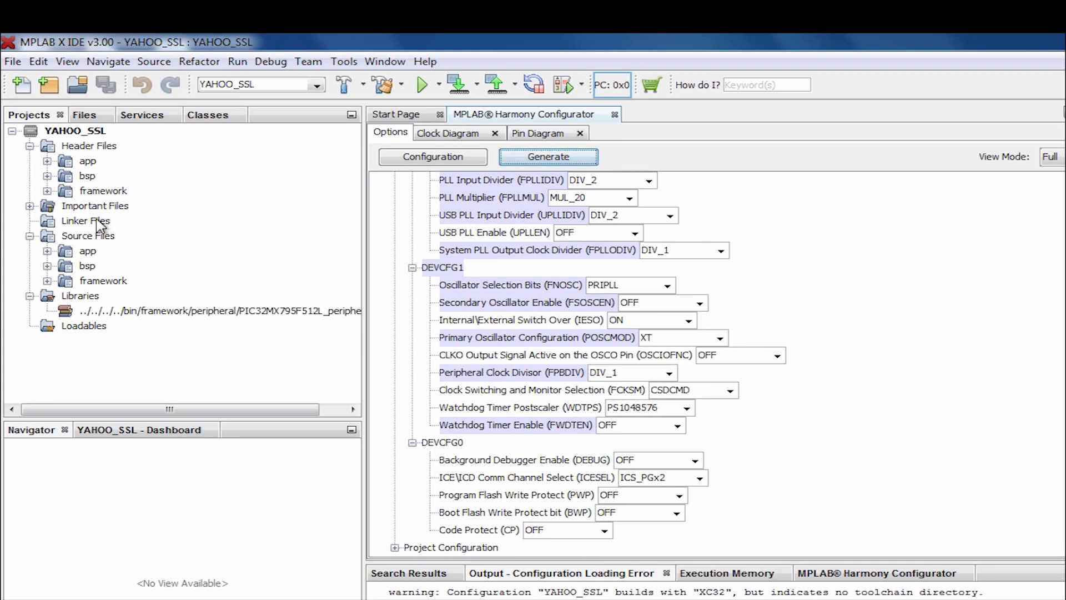
Examine the generated files in the project tree by expanding the header and source app folders and the source framework folder.
left_click(47, 161)
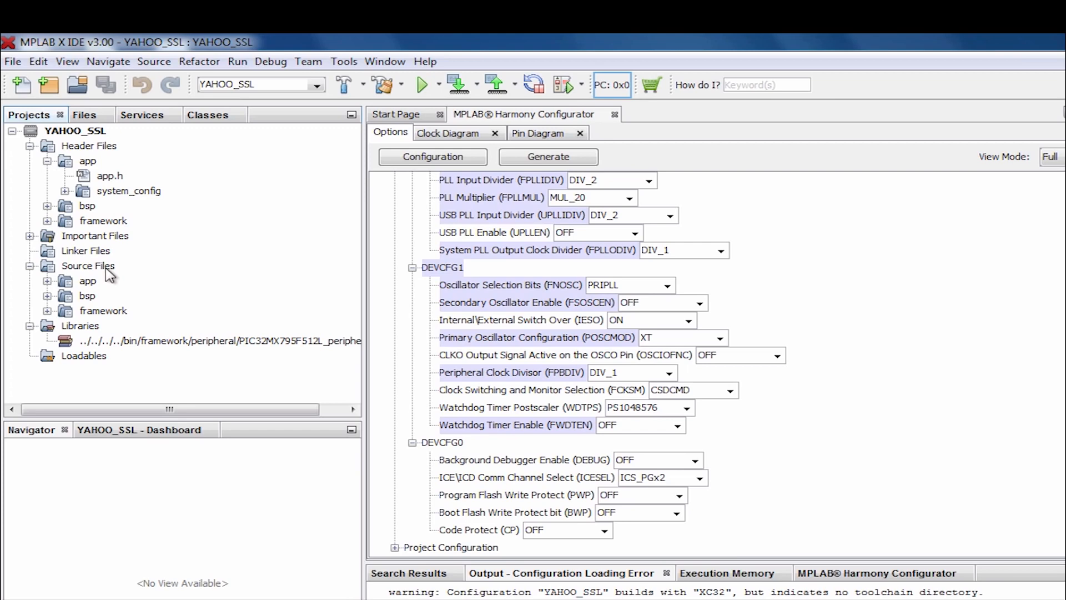
left_click(48, 281)
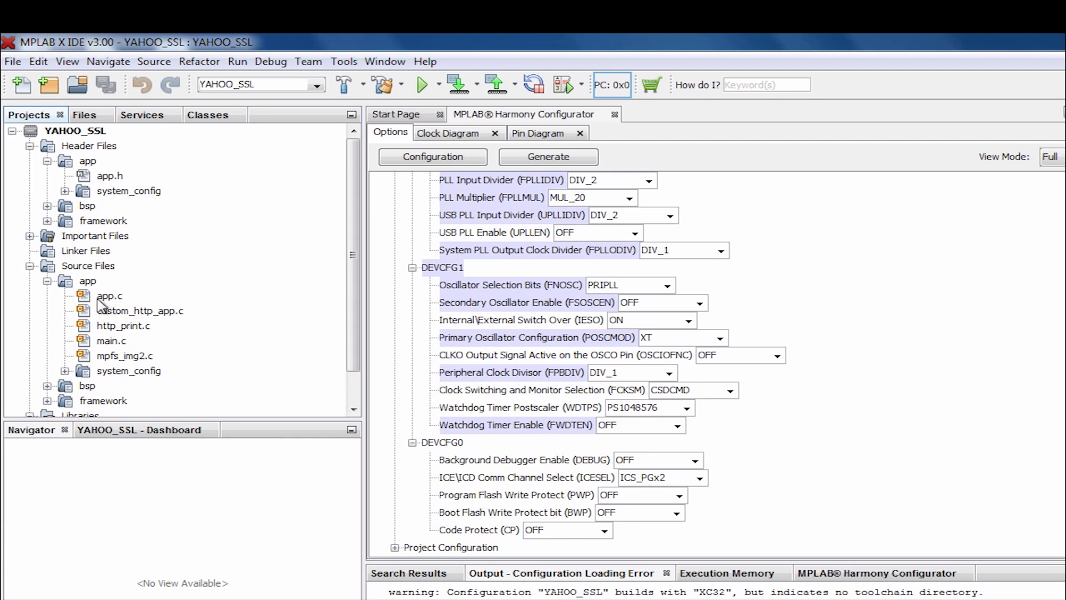
scroll(104, 305, "down", 1)
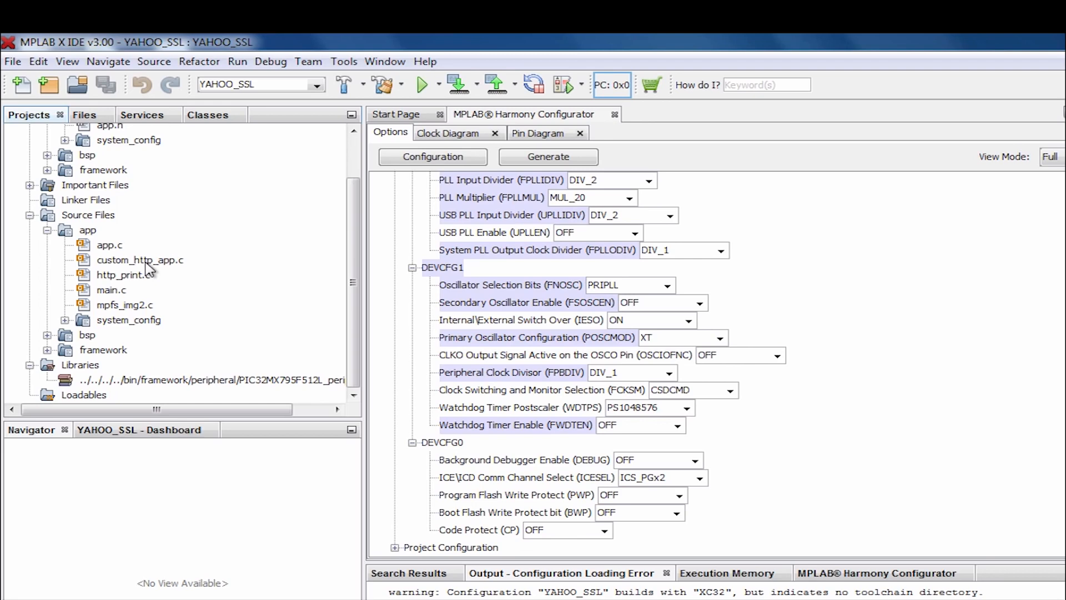
left_click(47, 350)
scroll(63, 333, "down", 2)
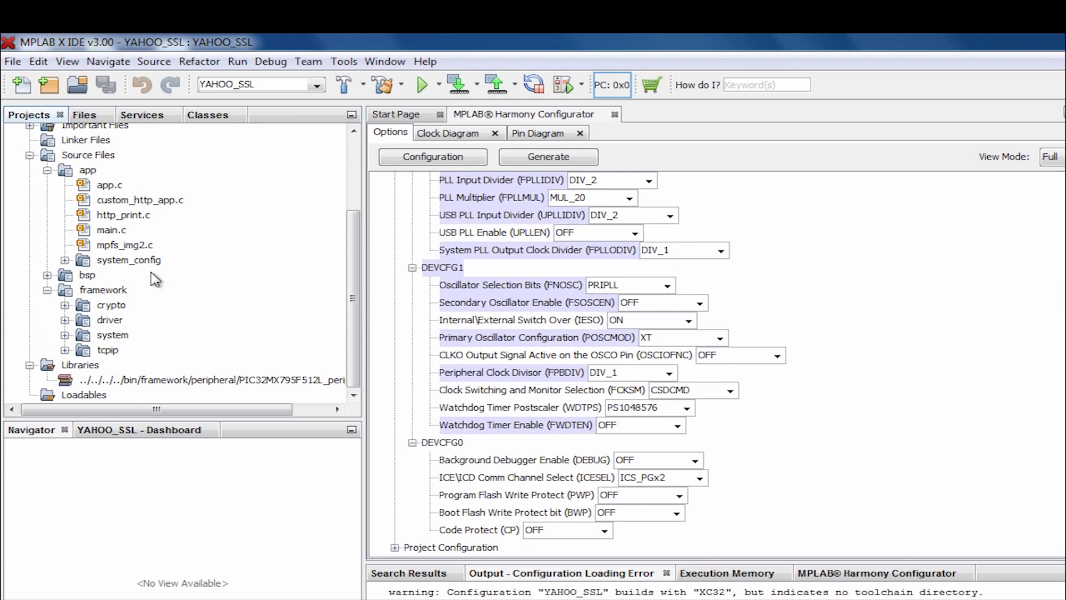
Open app.c from the source app folder and examine its code down to the APP_Initialize function.
double_click(108, 186)
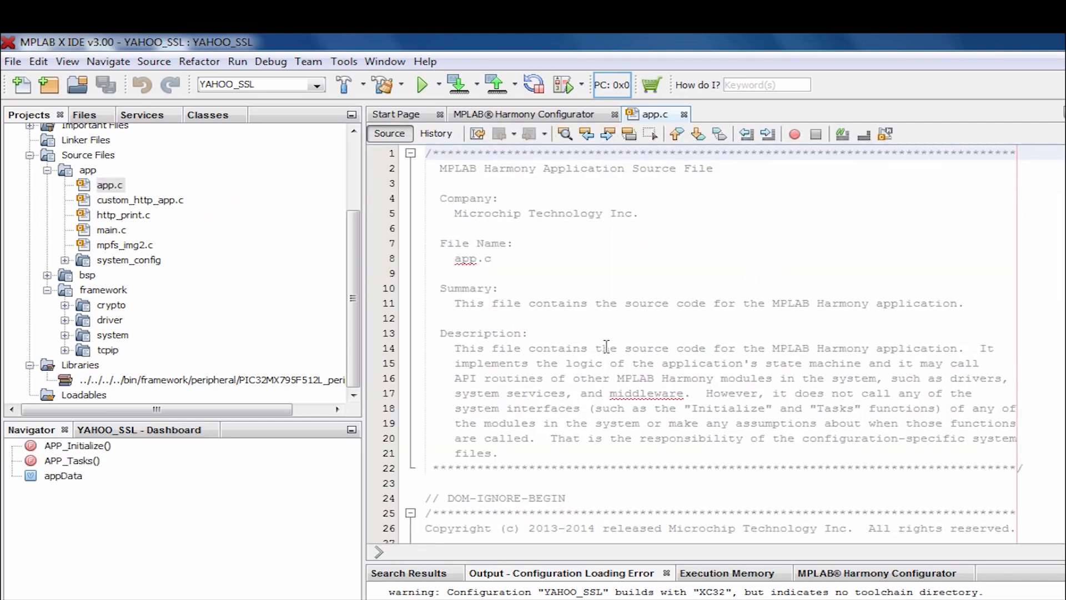
scroll(606, 347, "down", 12)
scroll(607, 346, "down", 7)
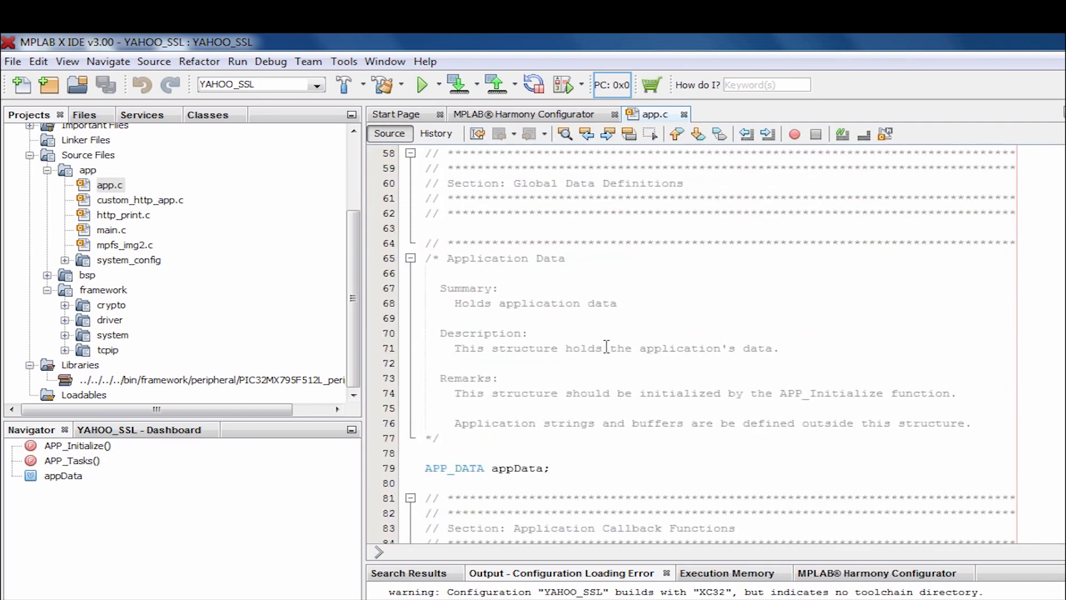
scroll(607, 346, "down", 17)
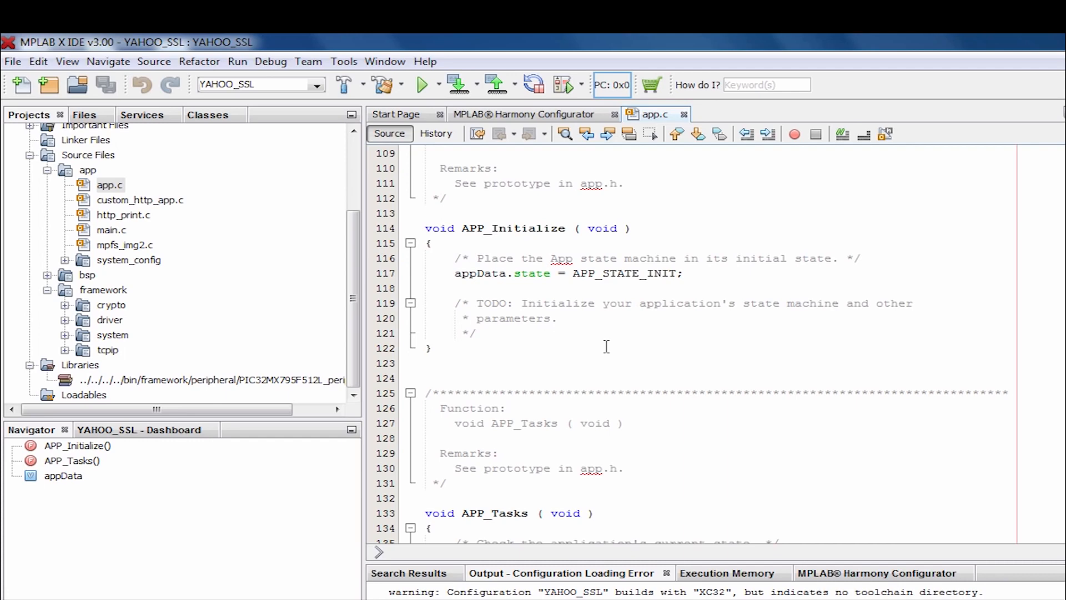
Examine the APP_Initialize and APP_Tasks functions in app.c through to the end of the file.
scroll(607, 346, "down", 11)
scroll(572, 300, "up", 12)
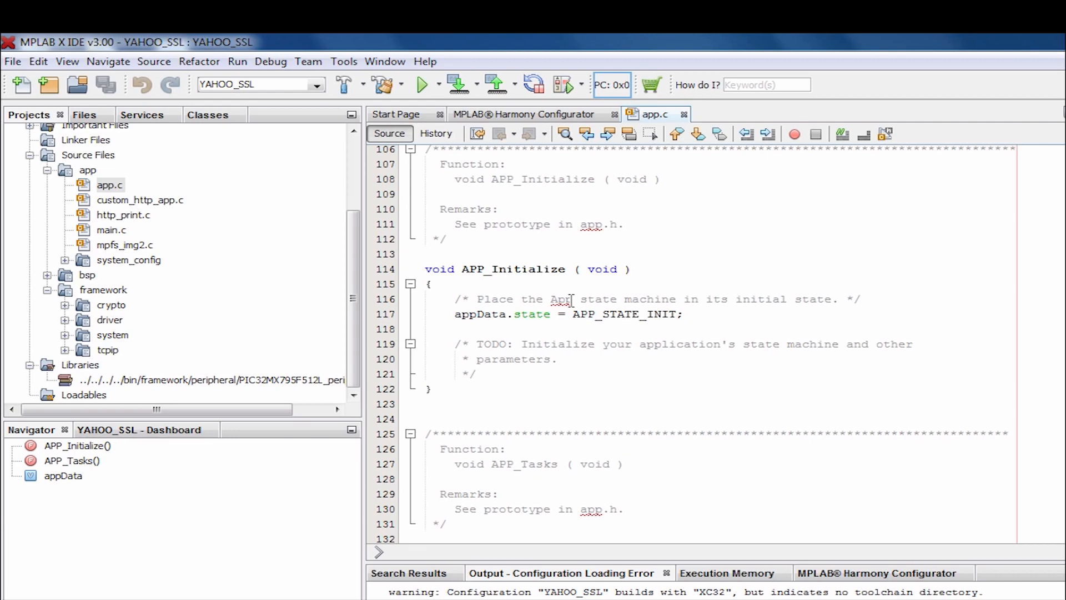
scroll(571, 300, "down", 4)
scroll(571, 300, "down", 2)
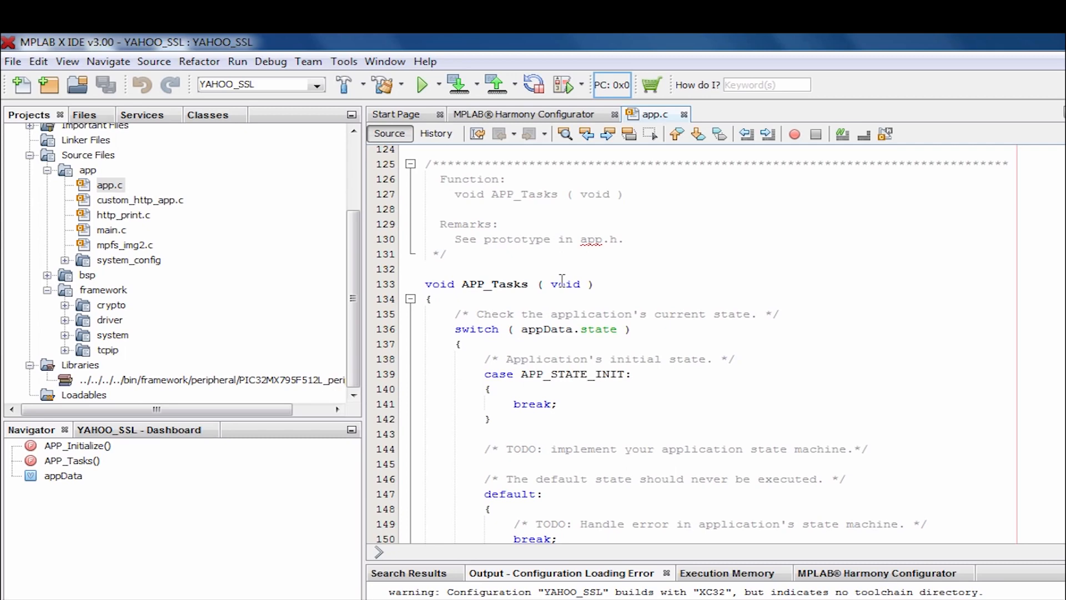
scroll(562, 279, "down", 3)
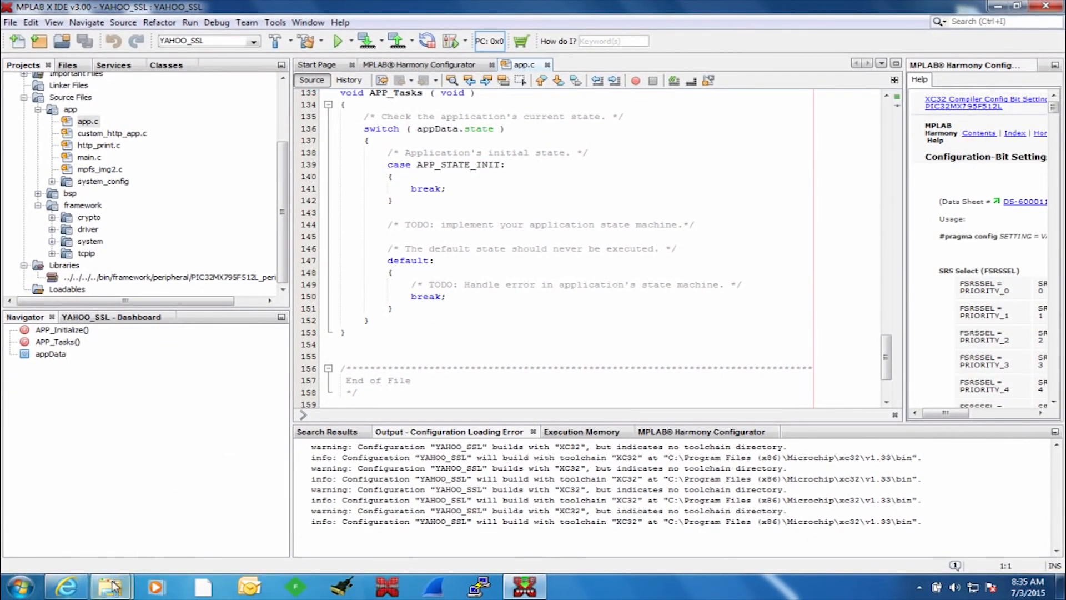
Switch to the YAHOO_WEATHER folder in Windows Explorer and copy app.c, app.h, App_Yahoo.c and certs.h.
mouse_move(113, 587)
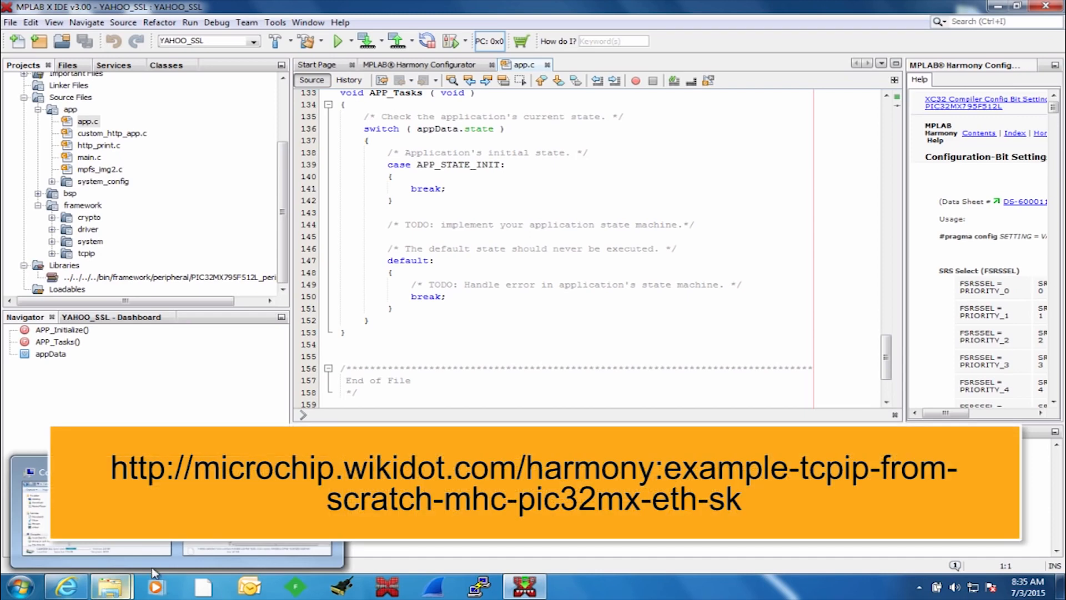
left_click(245, 514)
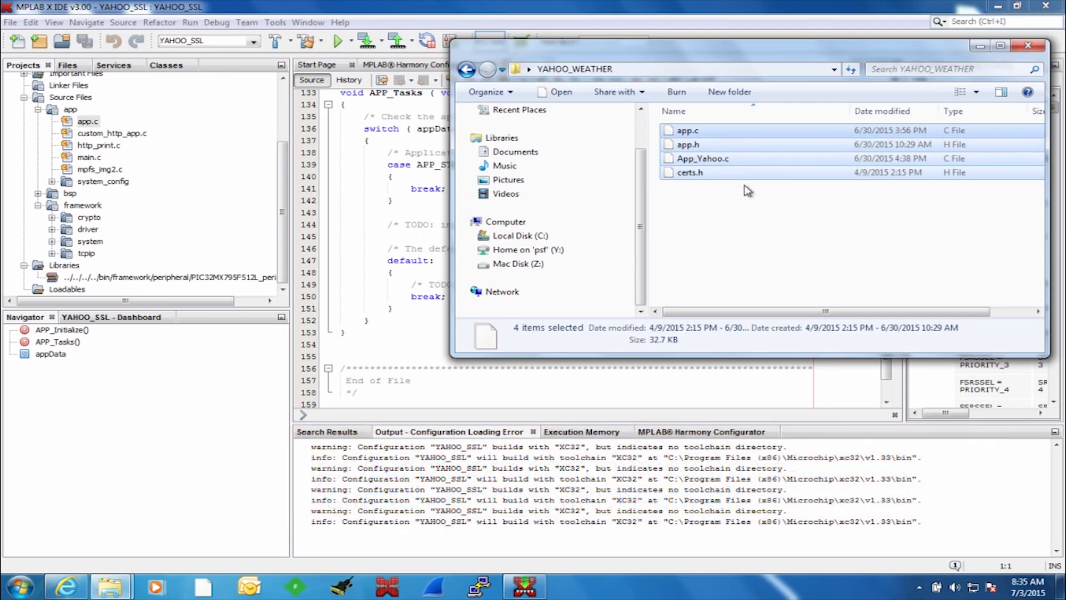
left_click(711, 139)
left_click(710, 135)
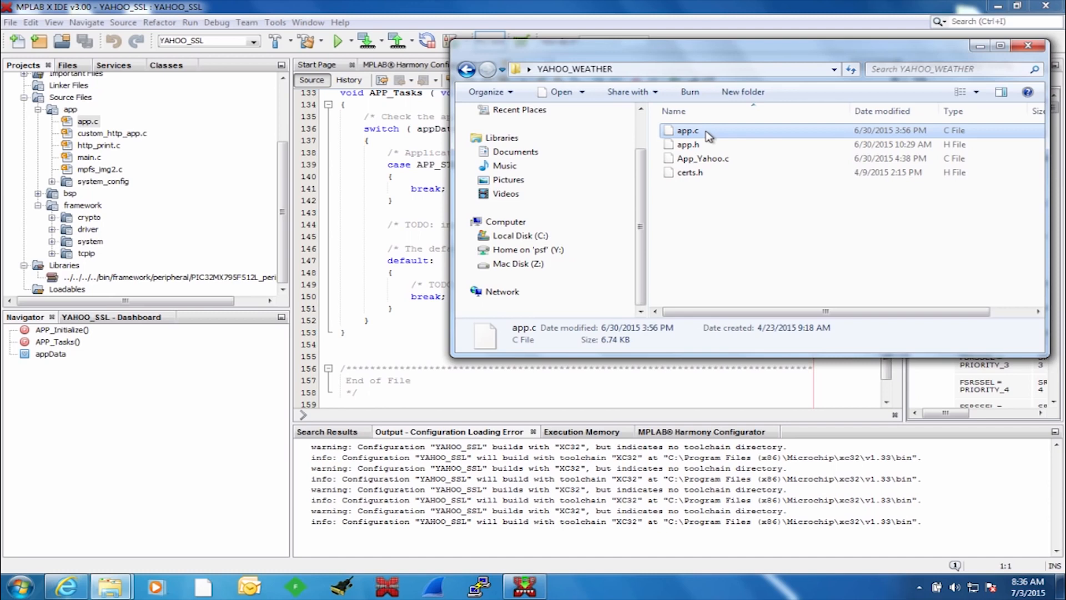
key("shift+Down")
key("shift+Down")
key("shift+Down")
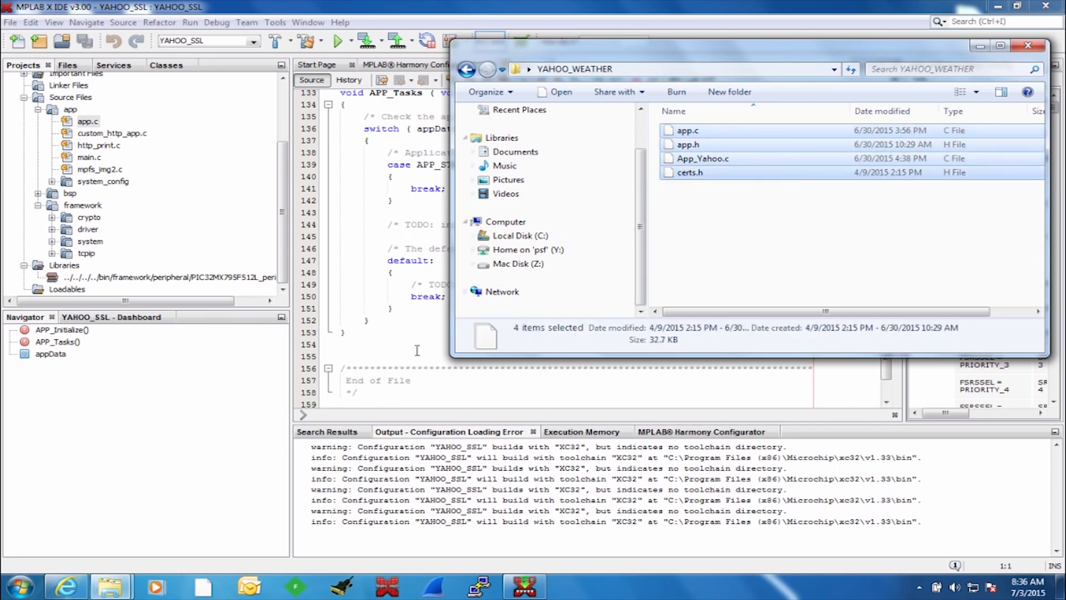
In the other Explorer window, navigate to C:\microchip\harmony\v1_04_02\apps\YAHOO_SSL\firmware\src.
mouse_move(110, 585)
left_click(61, 513)
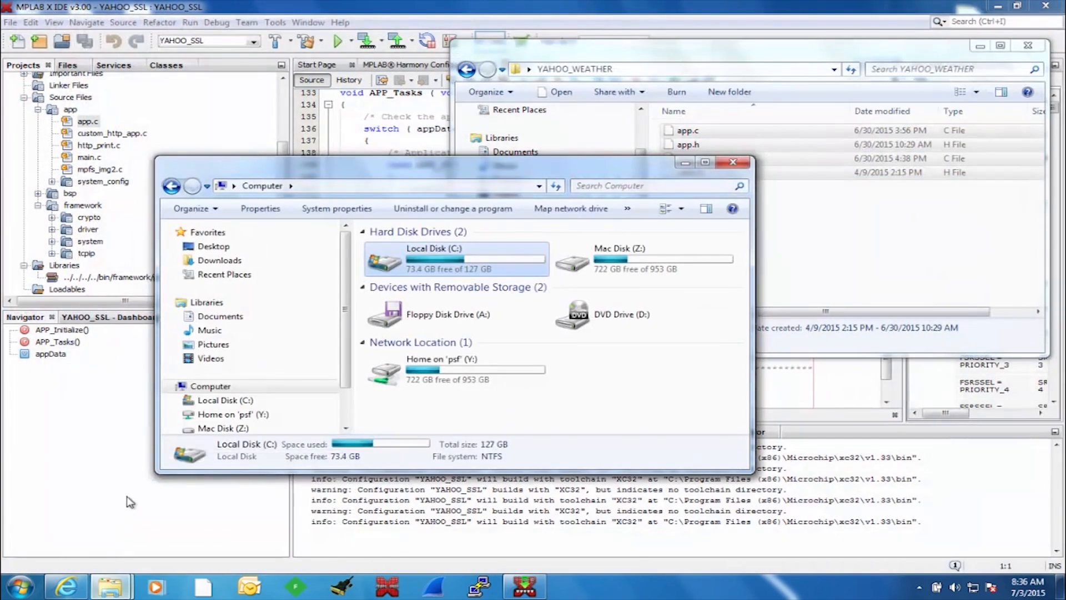
double_click(432, 261)
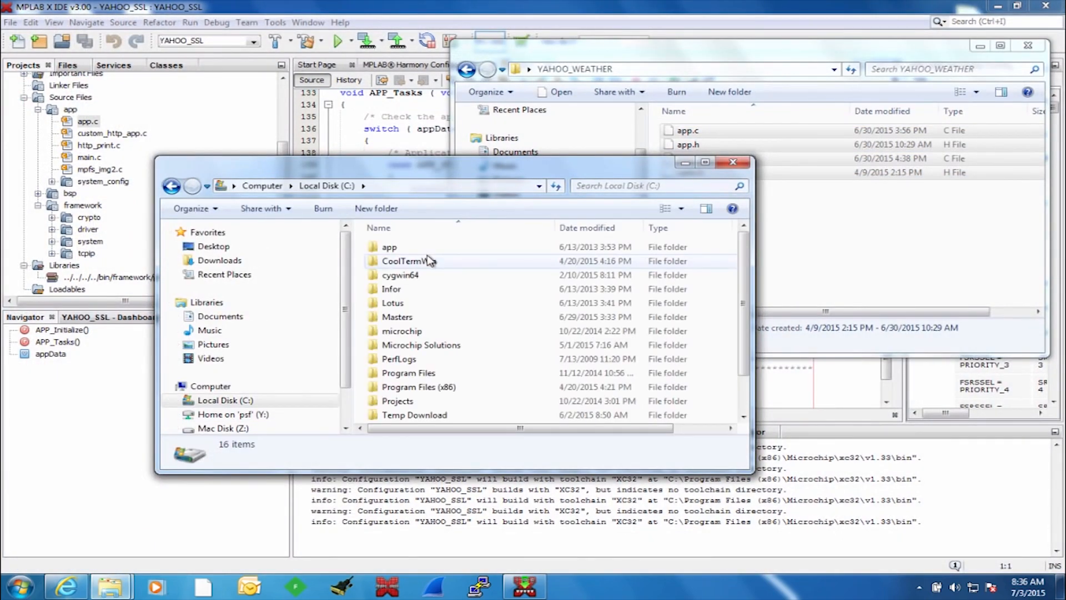
double_click(402, 331)
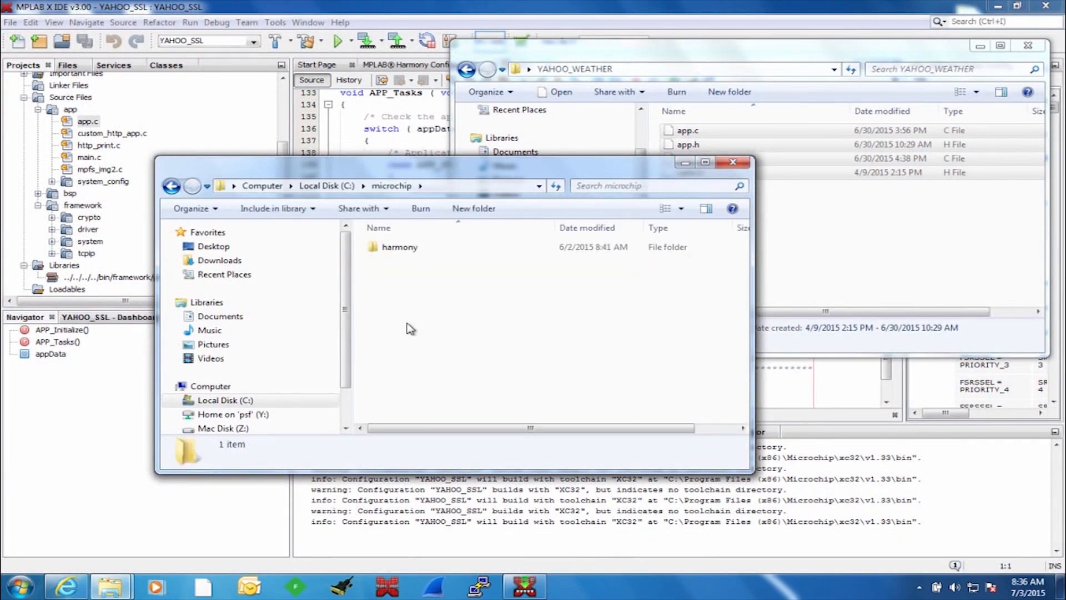
double_click(398, 247)
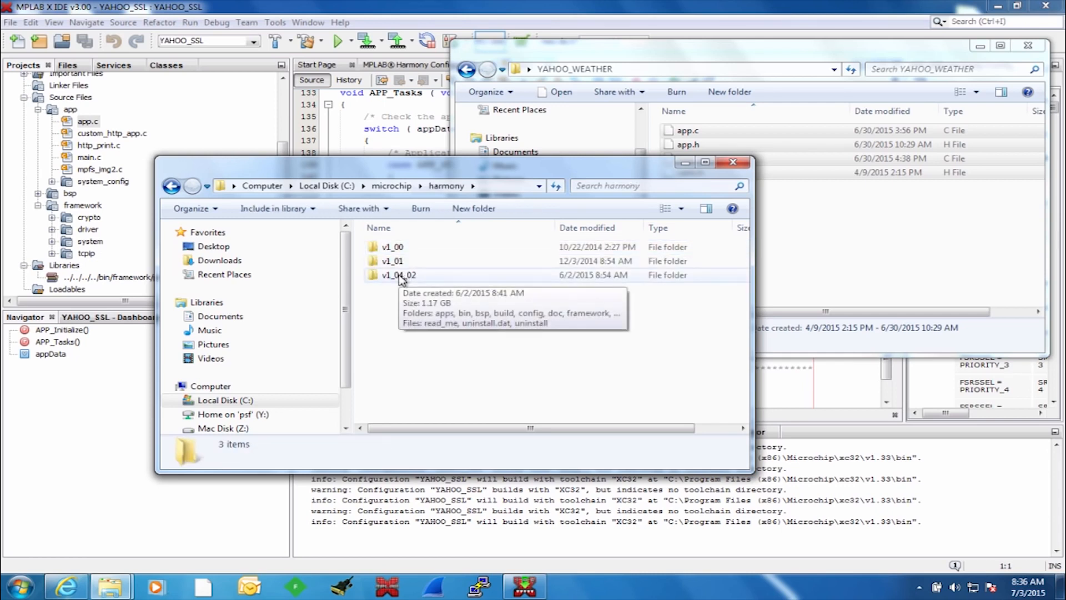
double_click(401, 276)
double_click(391, 247)
scroll(417, 439, "down", 1)
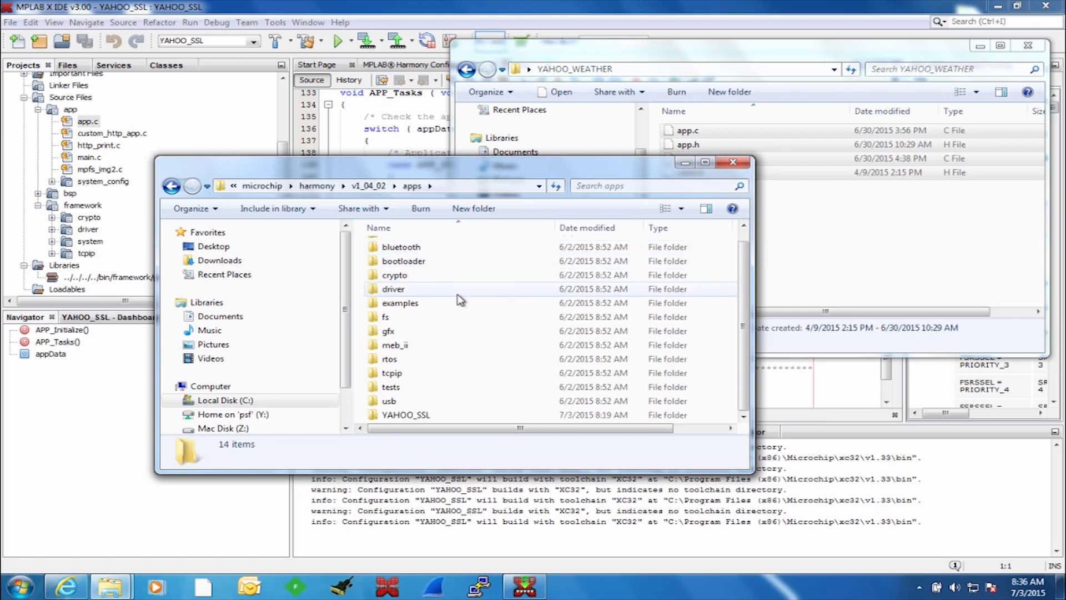
double_click(407, 415)
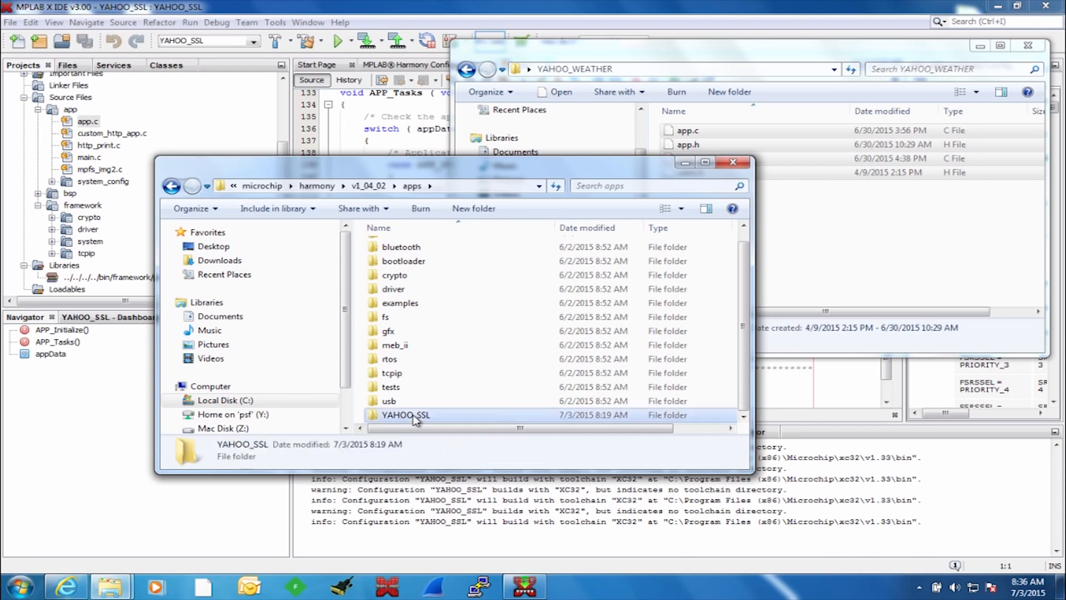
scroll(404, 254, "down", 1)
scroll(404, 253, "up", 1)
double_click(401, 250)
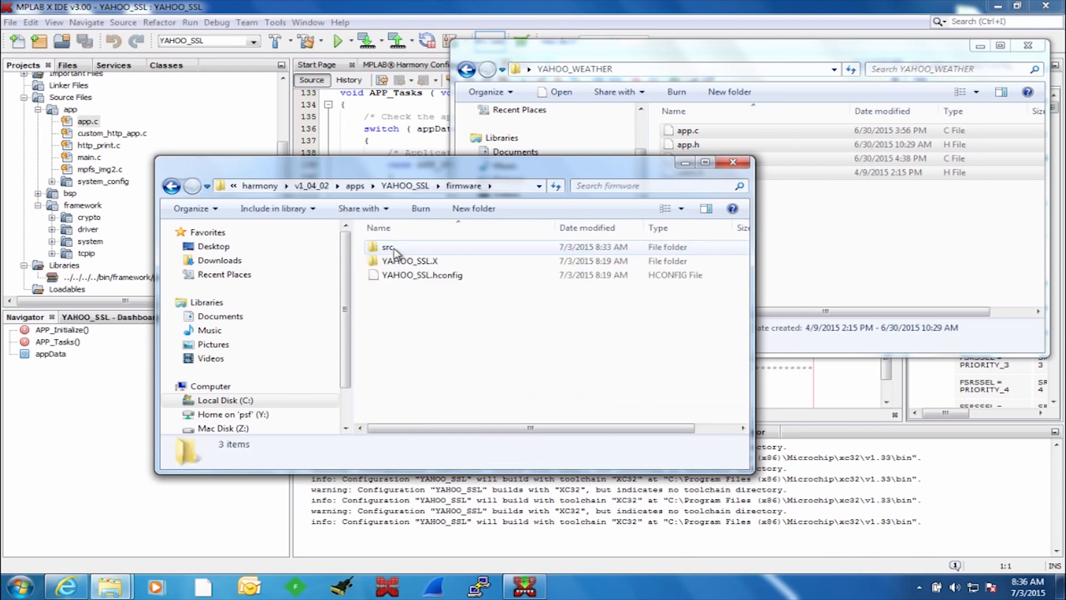
double_click(401, 250)
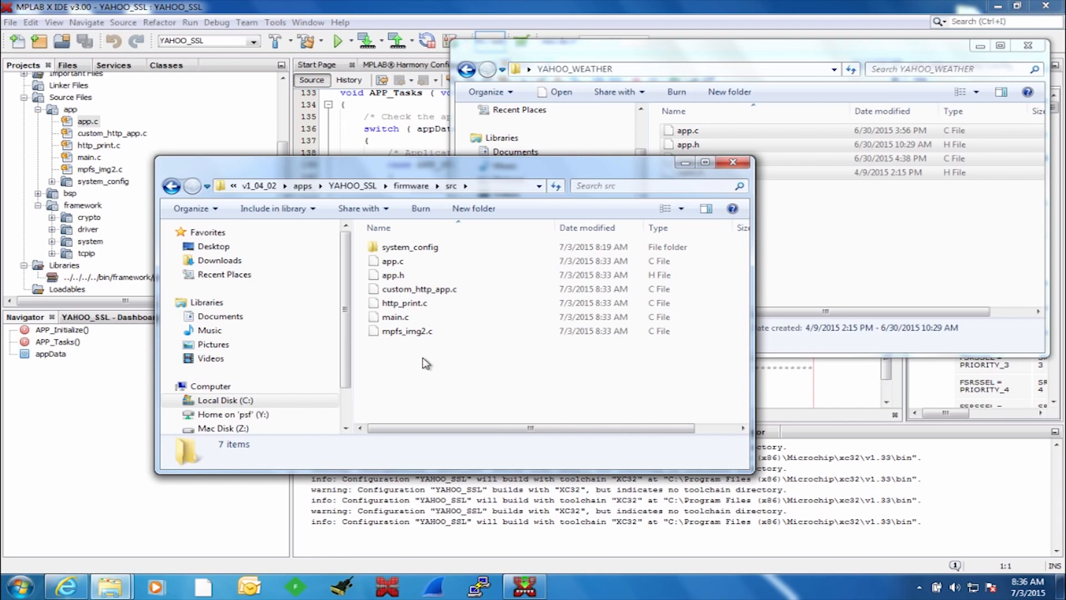
Paste the four copied files into the src folder, replacing the existing app.c and app.h.
key("ctrl+v")
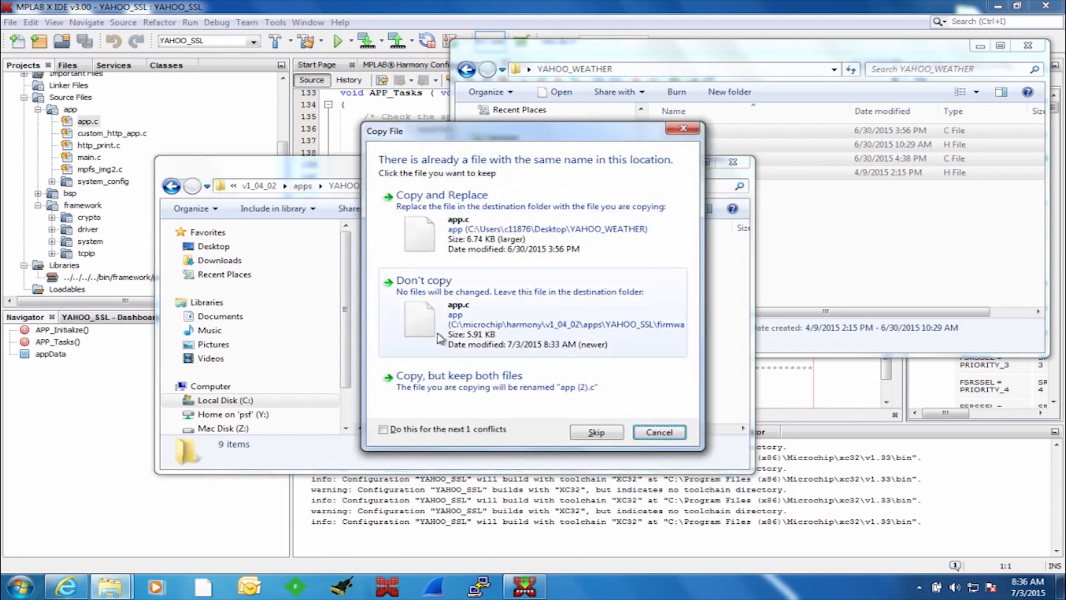
left_click(416, 245)
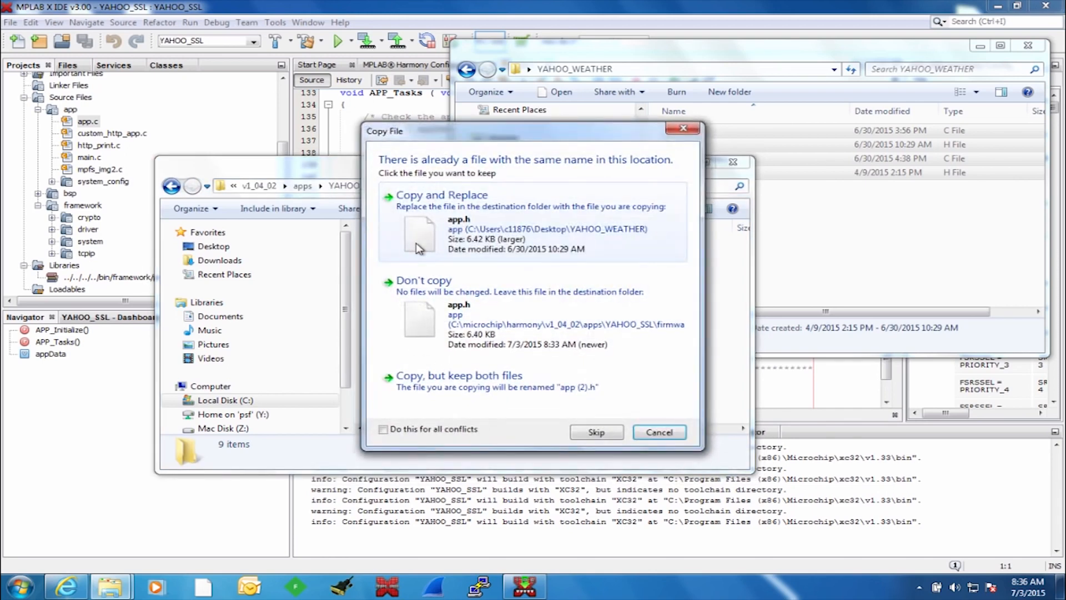
left_click(416, 245)
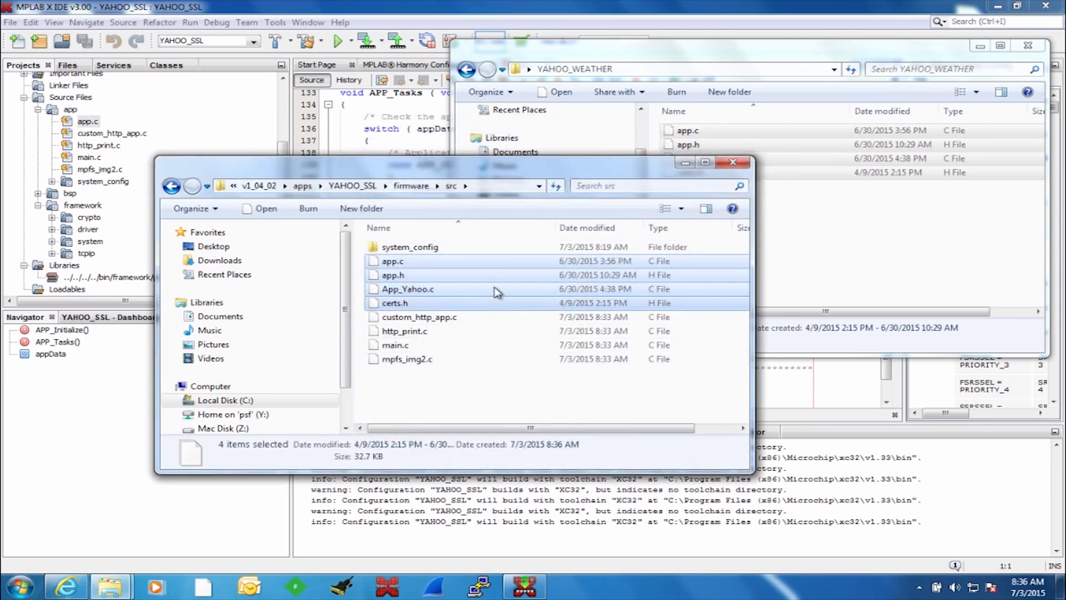
Return to MPLAB X IDE and examine the replaced app.c, covering APP_Initialize, the APP_Tasks state machine and the Heartbeat function.
left_click(403, 23)
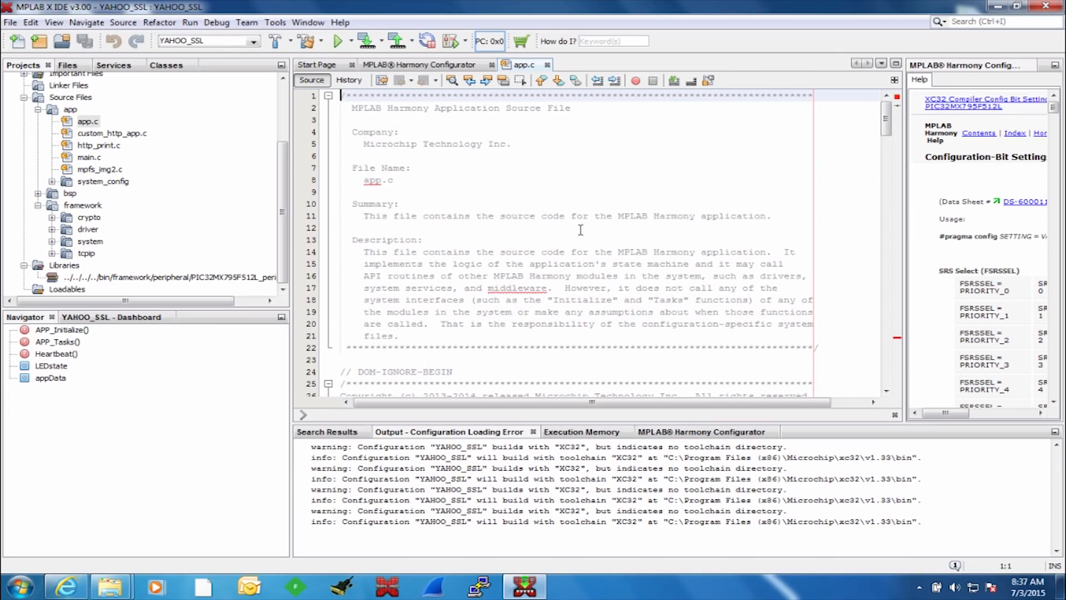
scroll(580, 229, "down", 20)
scroll(580, 230, "down", 8)
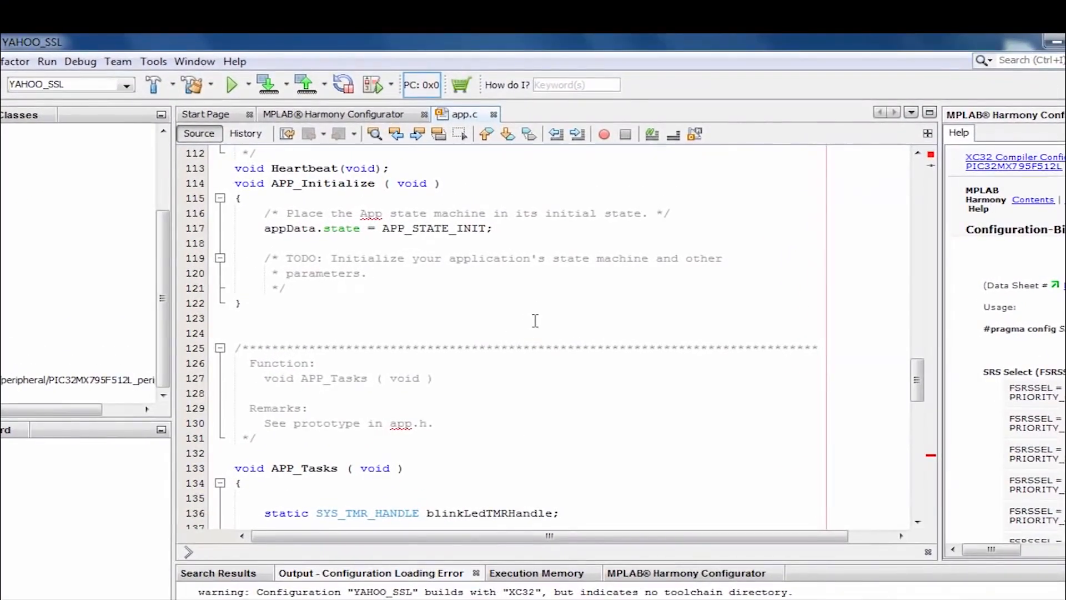
scroll(543, 304, "down", 3)
scroll(535, 321, "down", 4)
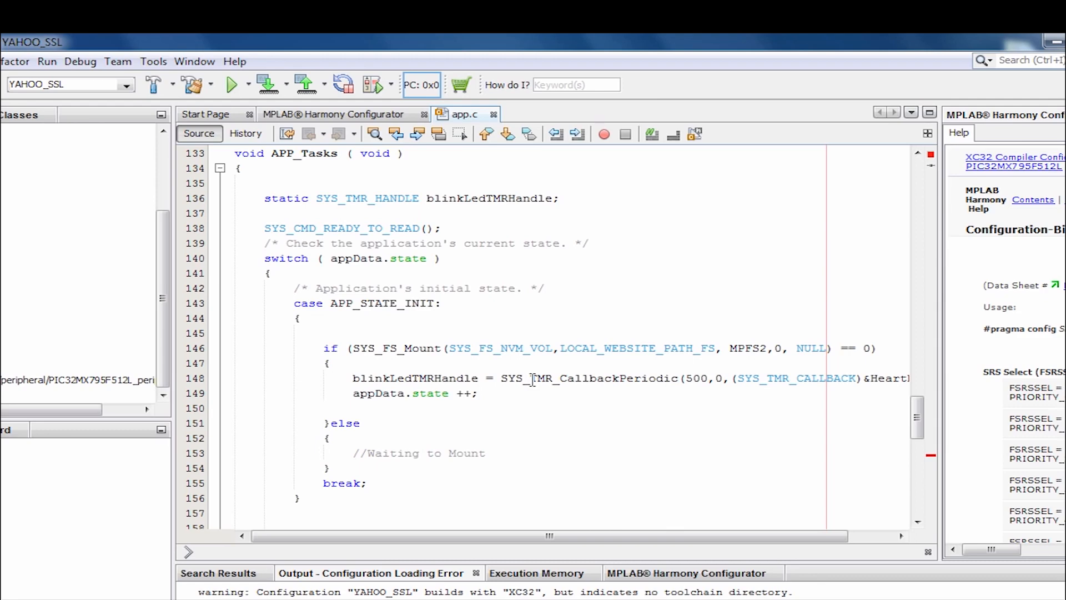
scroll(444, 410, "down", 6)
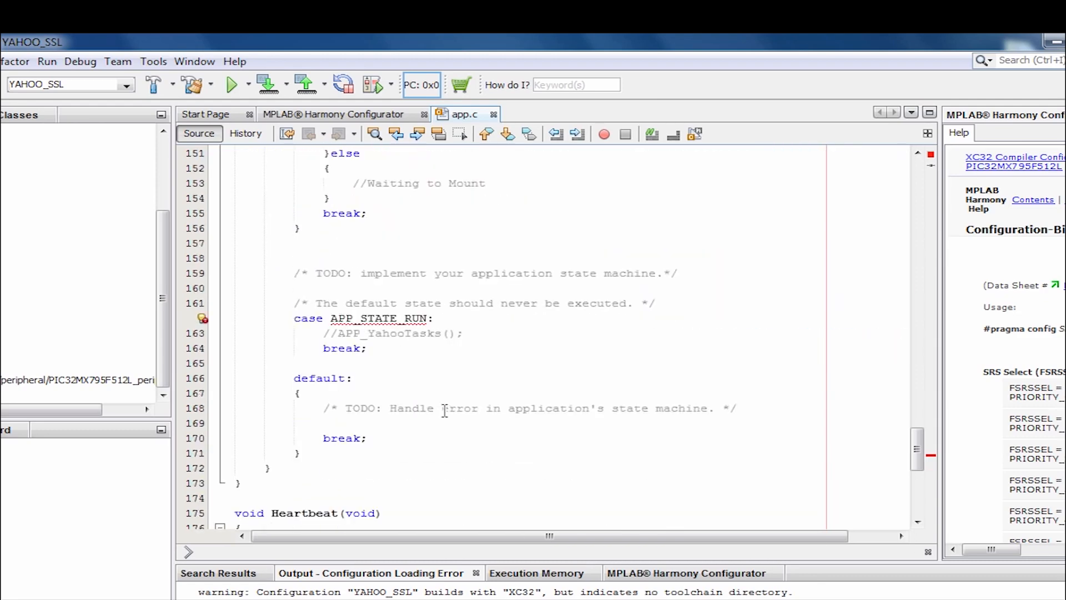
scroll(444, 410, "up", 2)
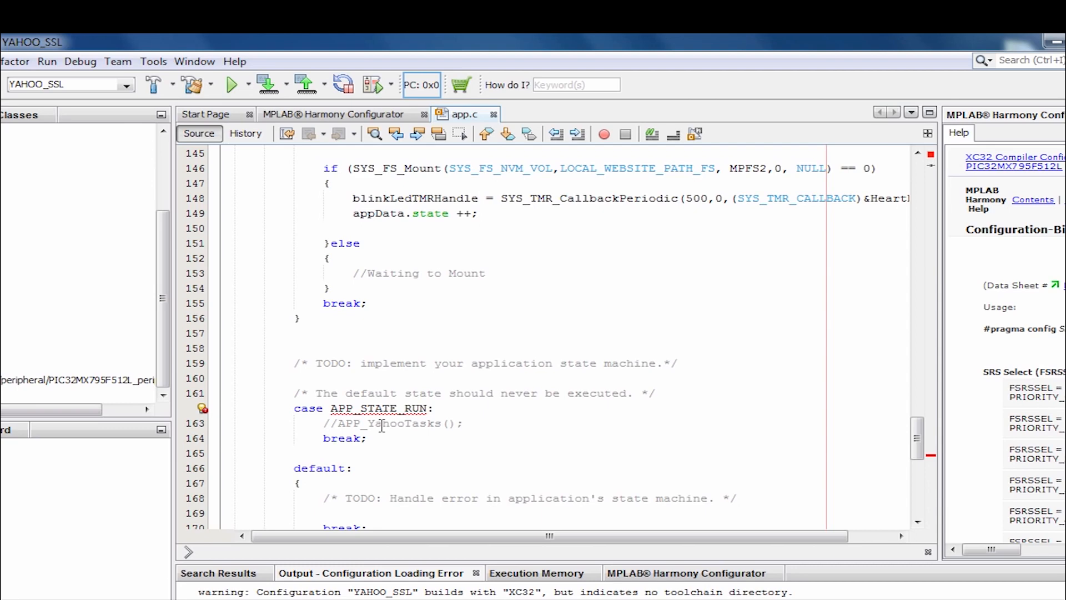
scroll(382, 426, "down", 7)
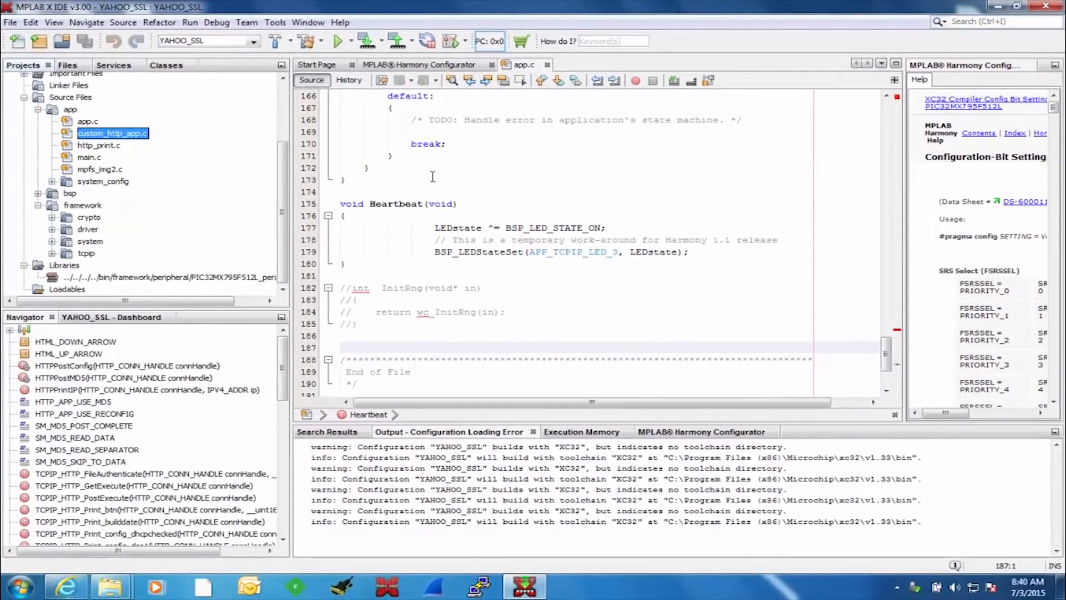
Build the project and program the board, choosing SKDE PIC32 from the Legacy Starter Kits as the hardware tool.
left_click(363, 45)
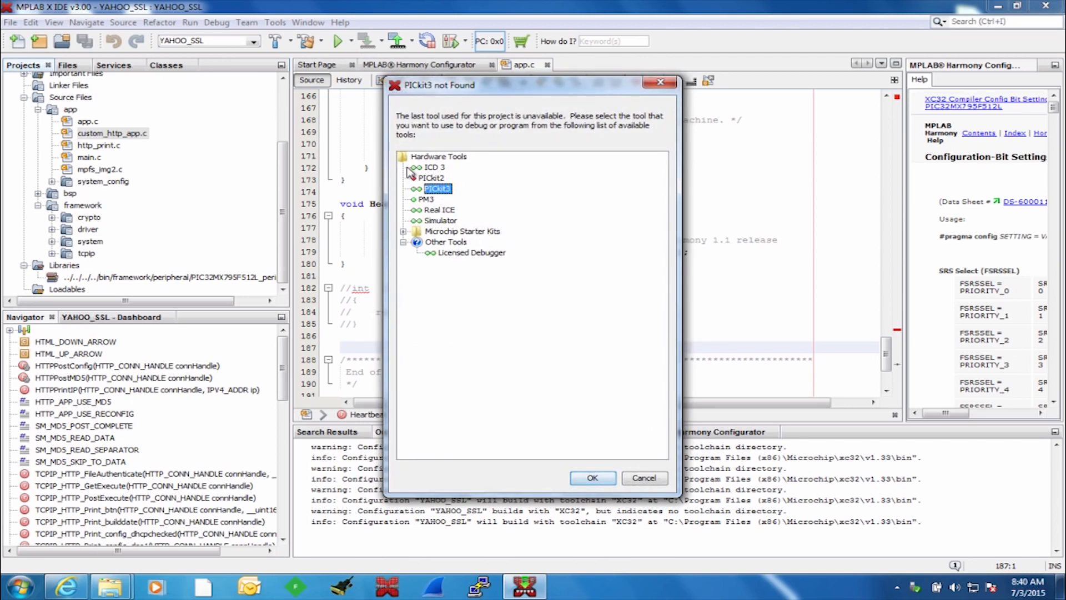
left_click(404, 232)
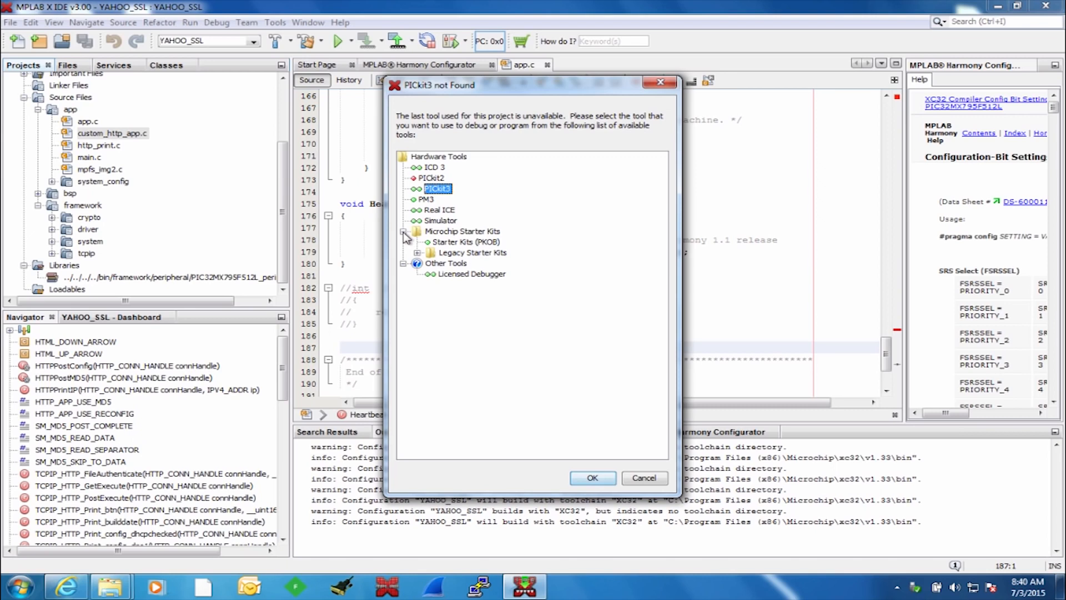
left_click(417, 253)
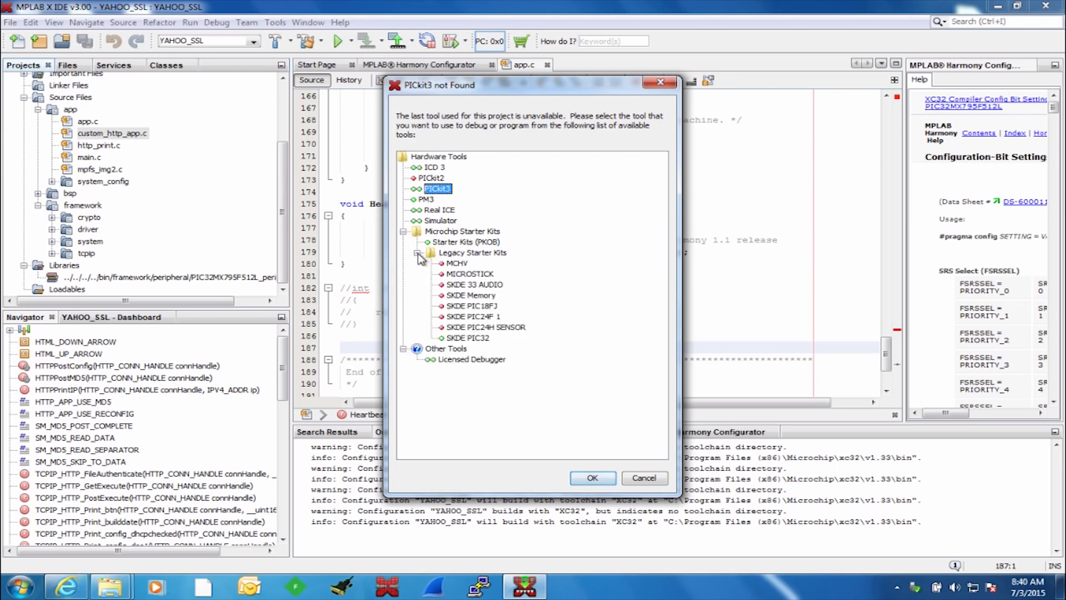
left_click(472, 339)
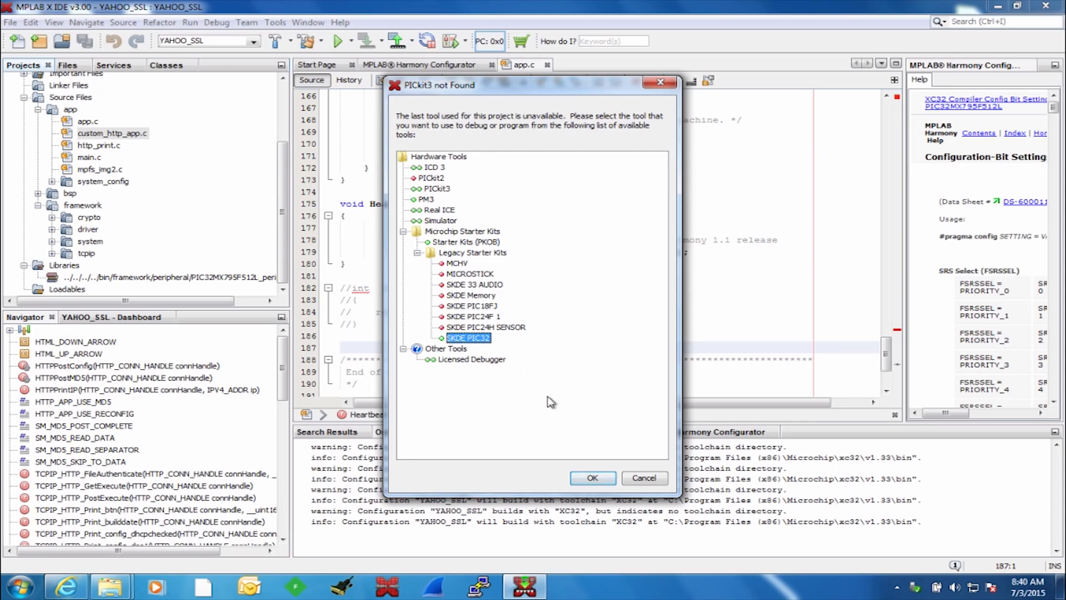
left_click(594, 478)
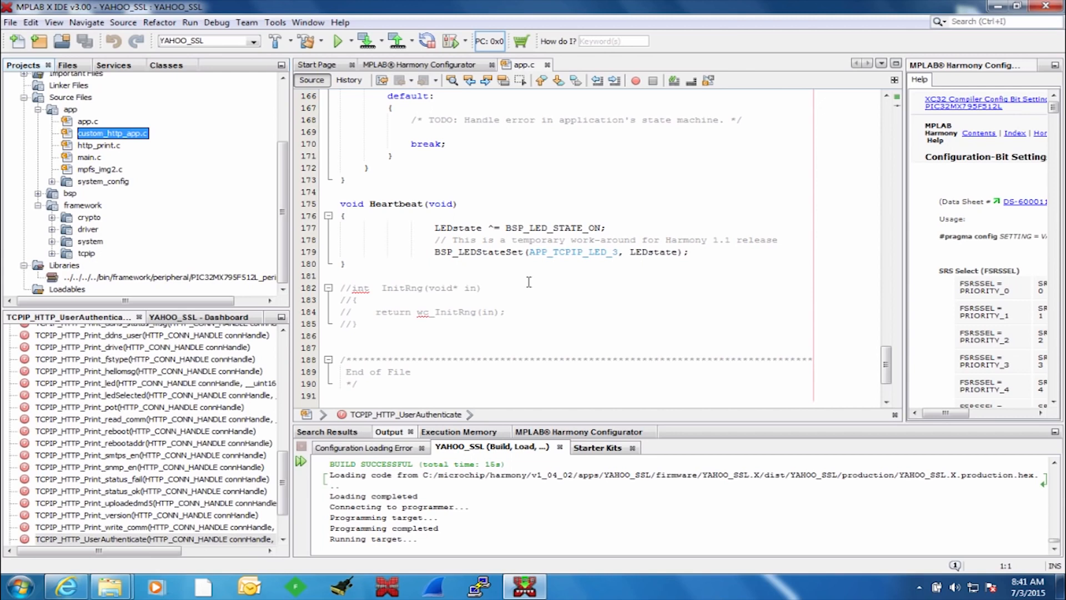
Return to the Harmony Configurator and examine the TCPIP Stack options, from the DHCP client and HTTP server through Announce Discovery and TCP/IP Commands.
left_click(419, 66)
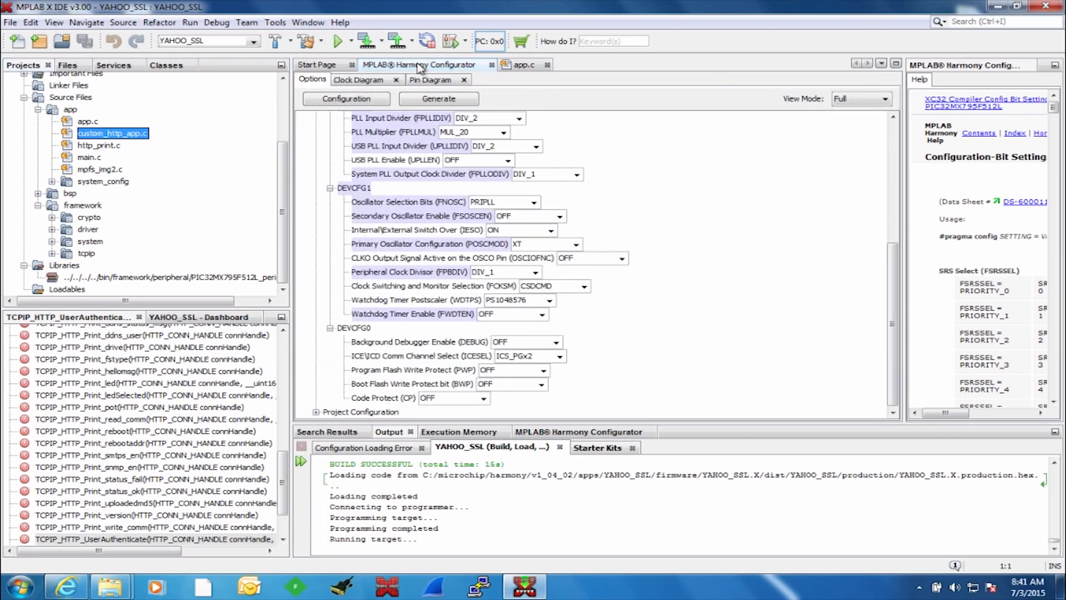
scroll(436, 162, "up", 6)
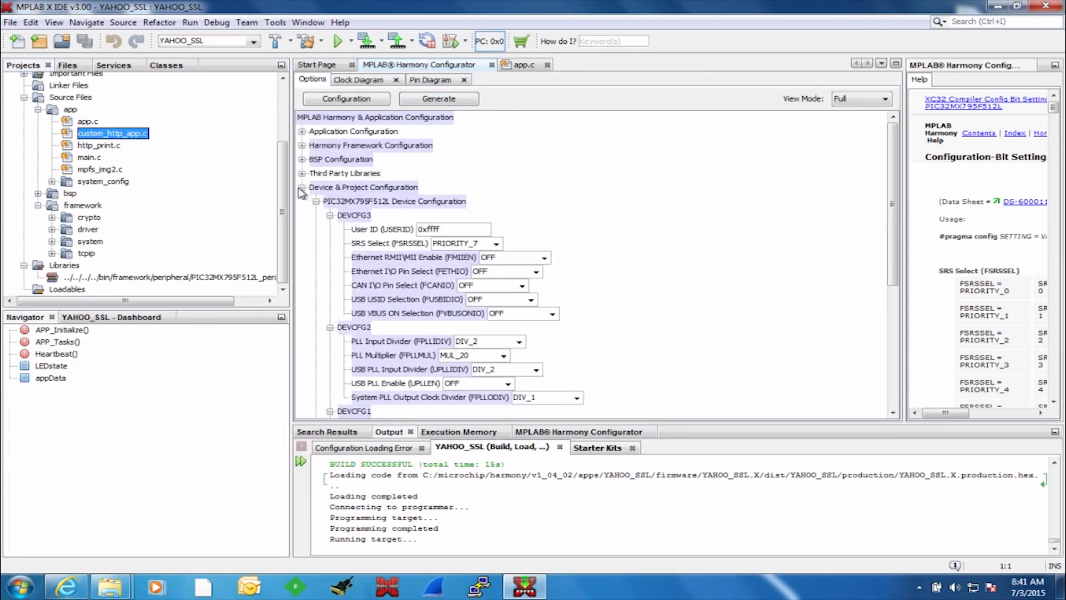
left_click(302, 188)
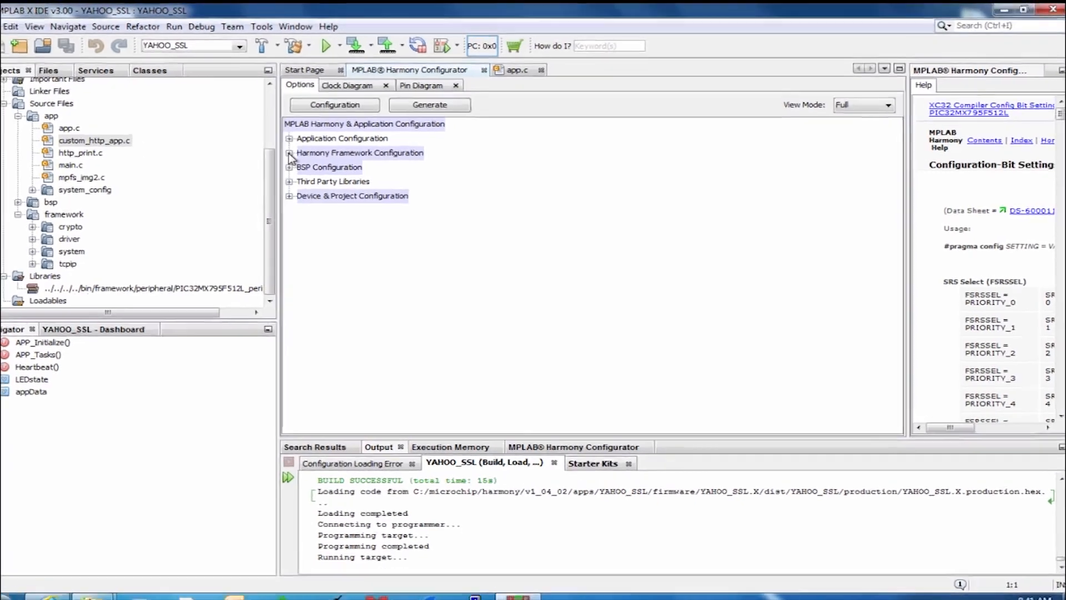
left_click(301, 146)
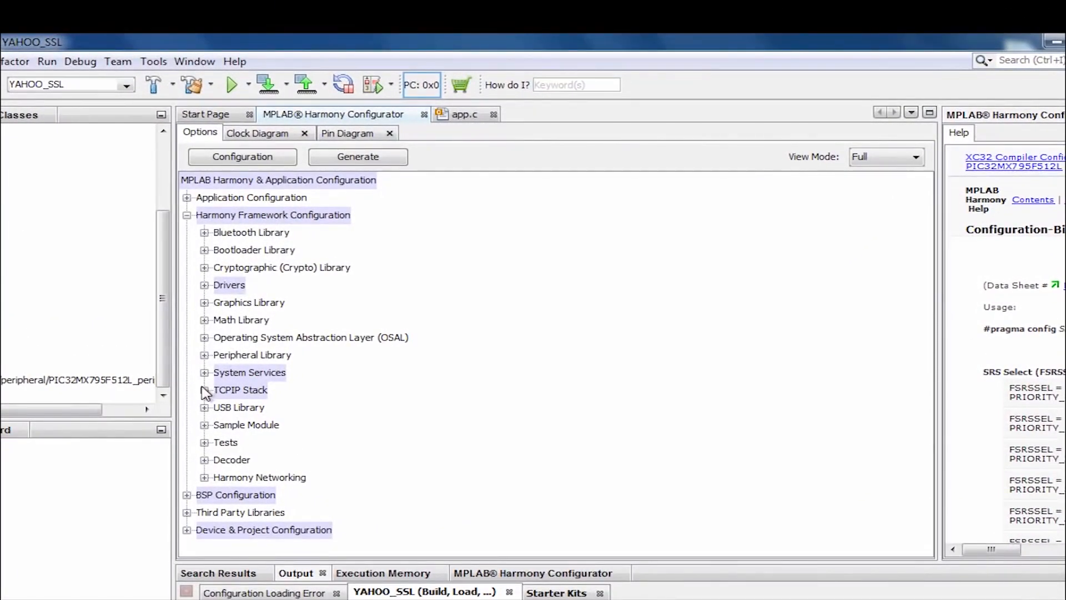
left_click(221, 375)
scroll(288, 382, "down", 4)
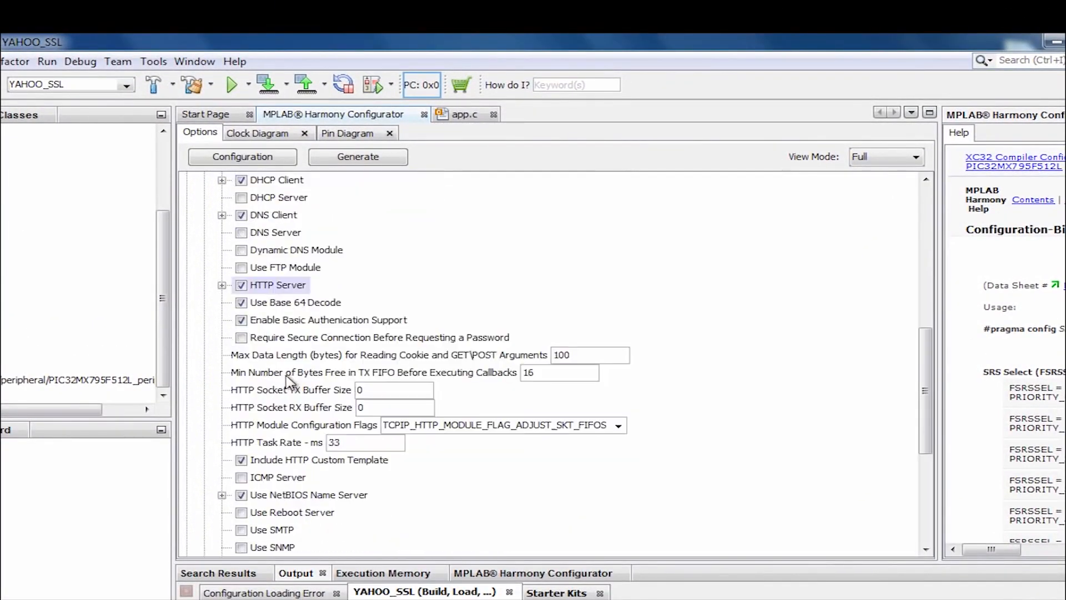
scroll(288, 382, "down", 3)
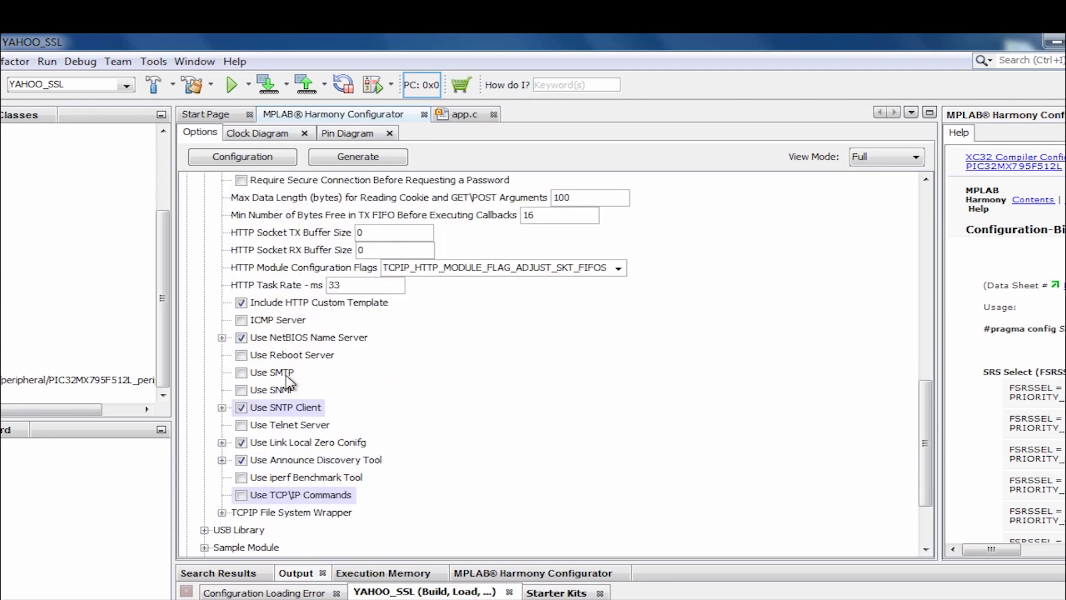
scroll(287, 382, "down", 2)
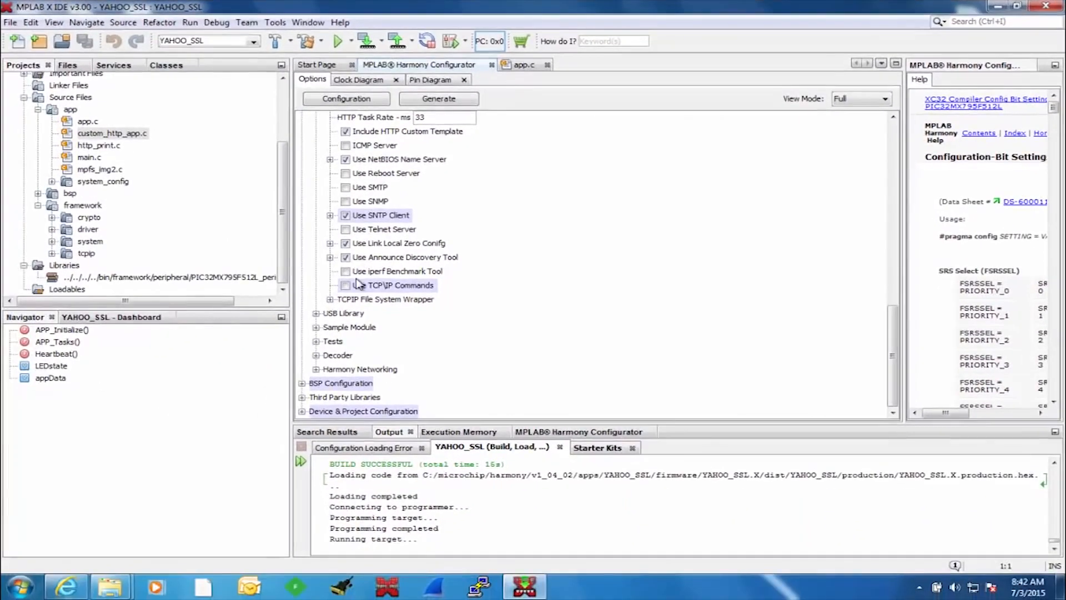
Switch to the src Explorer window and navigate to C:\microchip\harmony\v1_04_02\utilities\tcpip_discoverer.
mouse_move(117, 587)
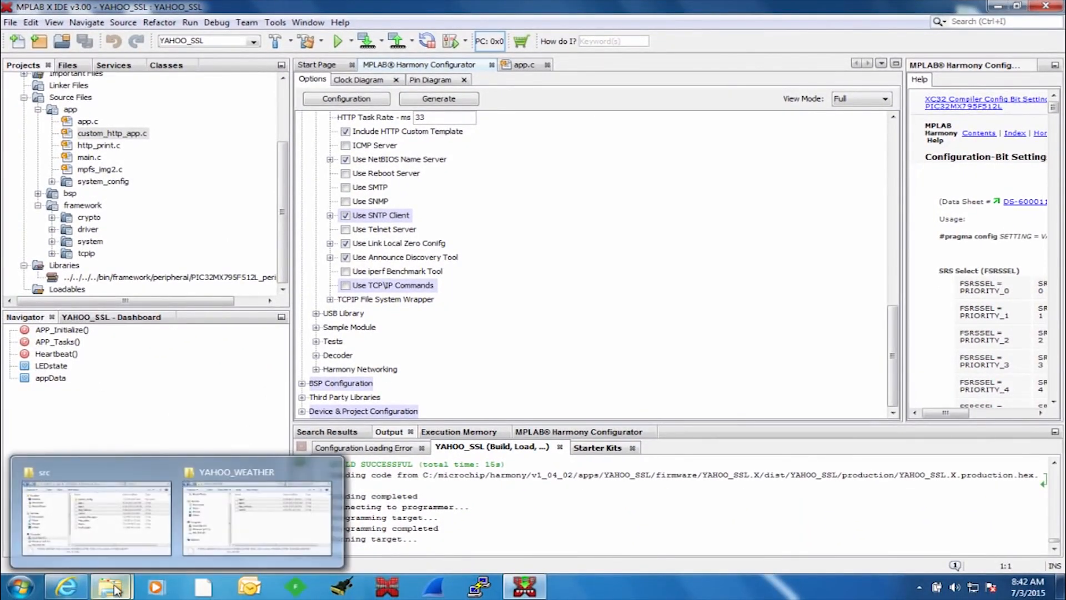
left_click(102, 529)
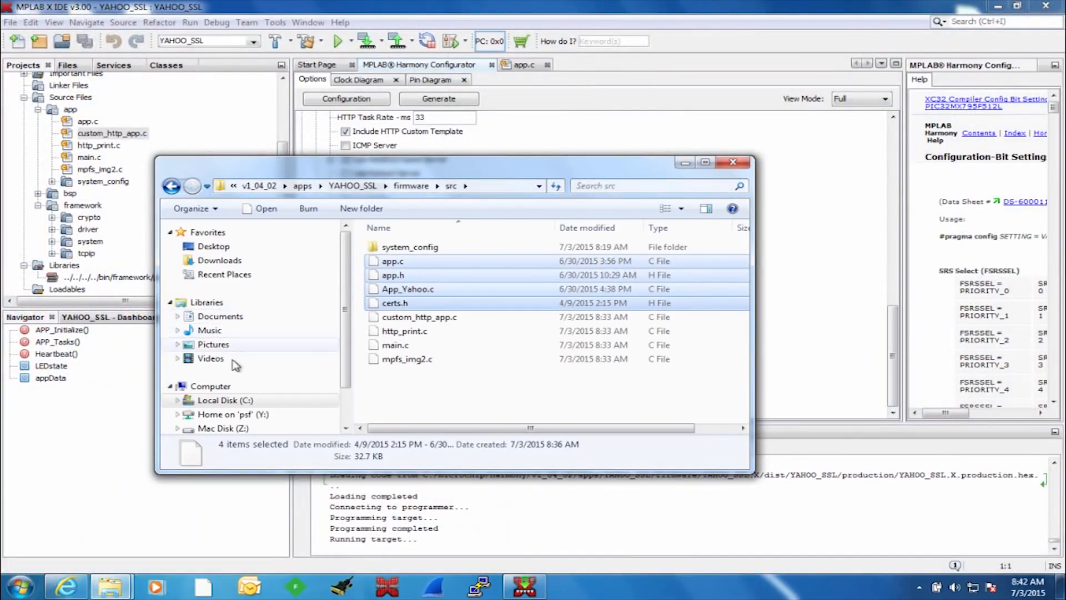
left_click(210, 386)
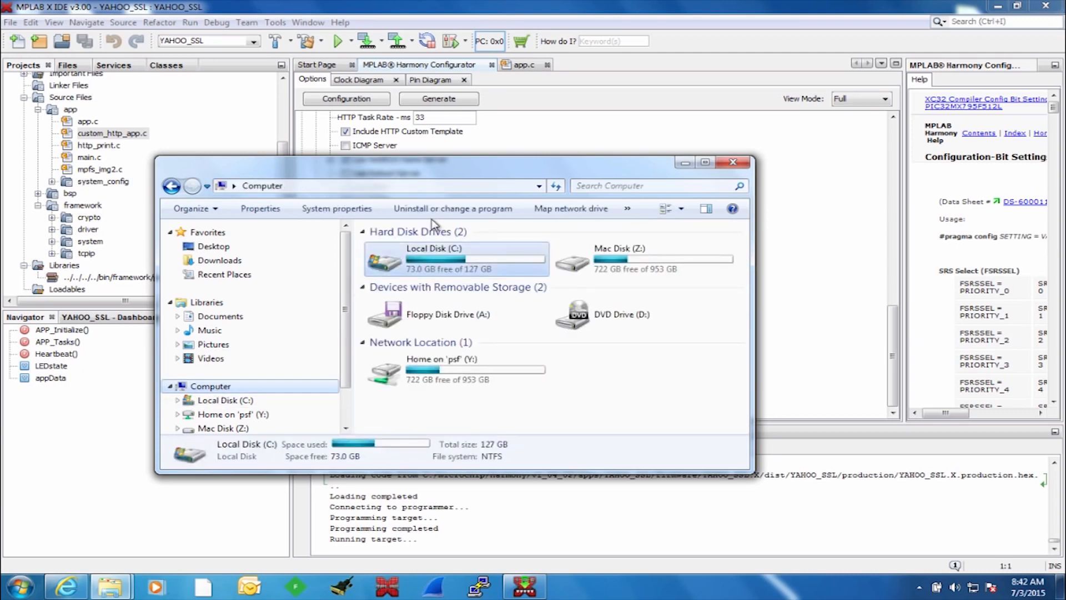
double_click(439, 253)
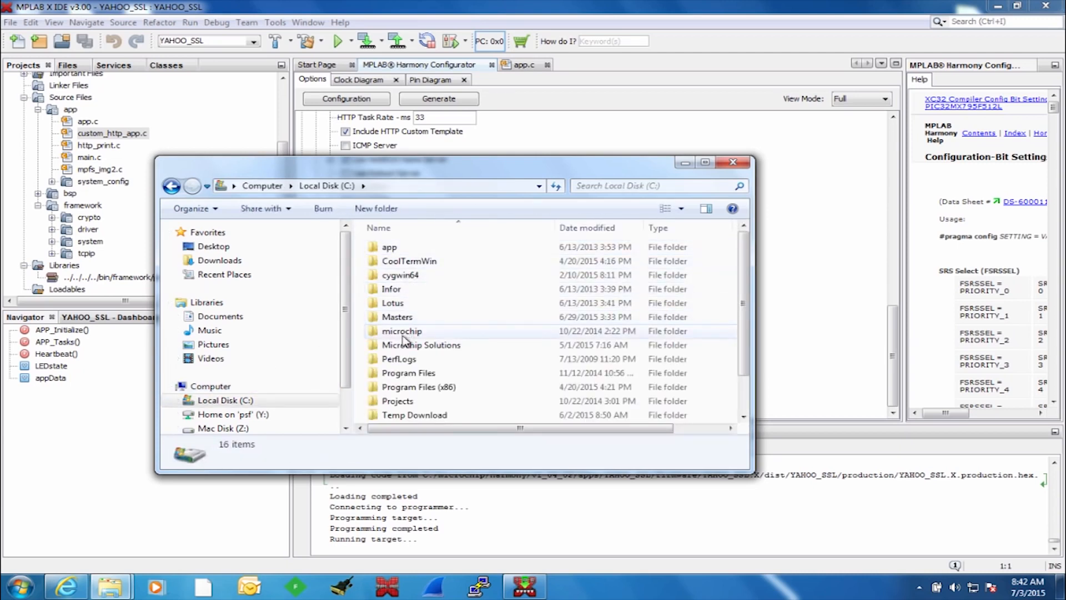
double_click(404, 334)
double_click(398, 251)
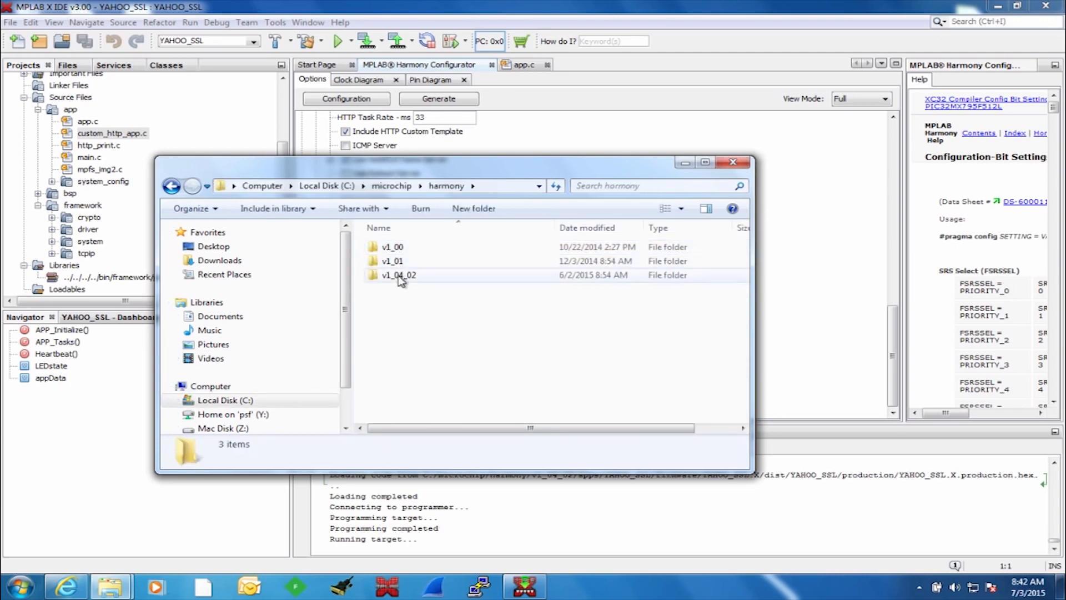
double_click(399, 276)
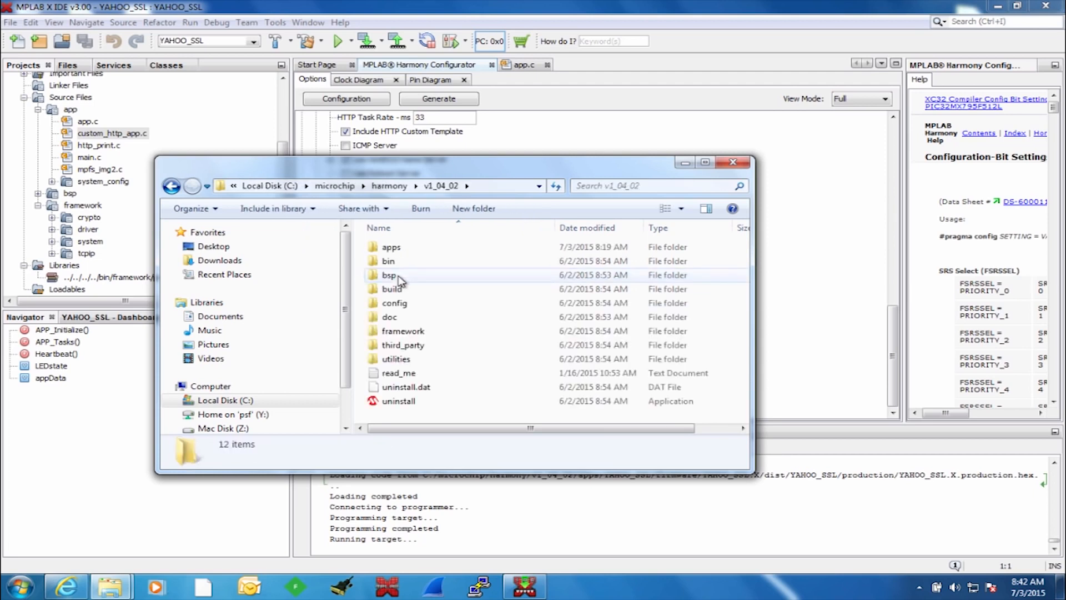
double_click(395, 360)
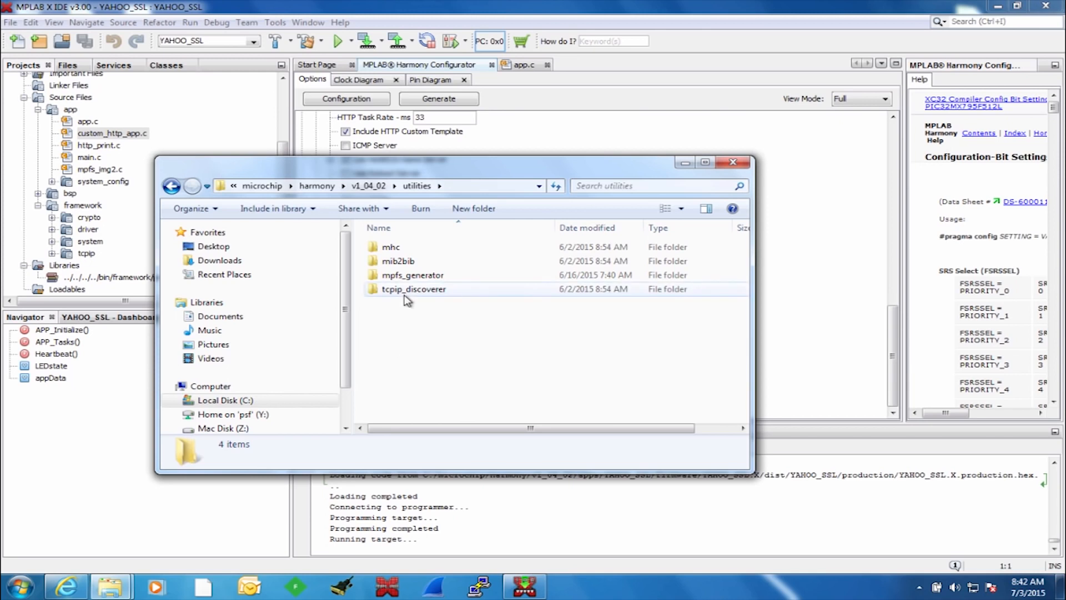
scroll(409, 293, "right", 2)
scroll(410, 293, "left", 2)
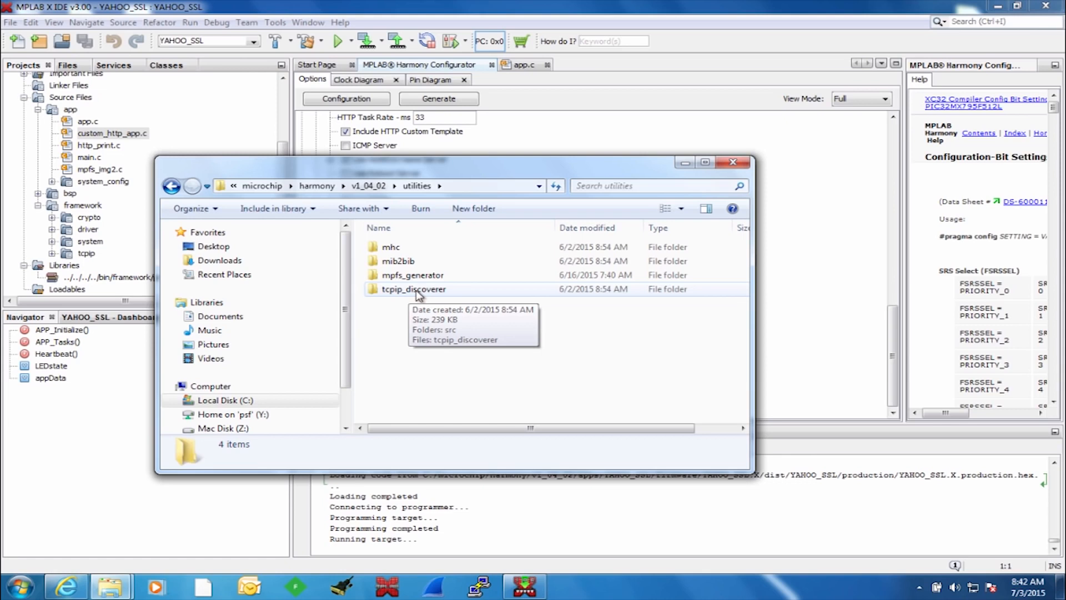
double_click(417, 290)
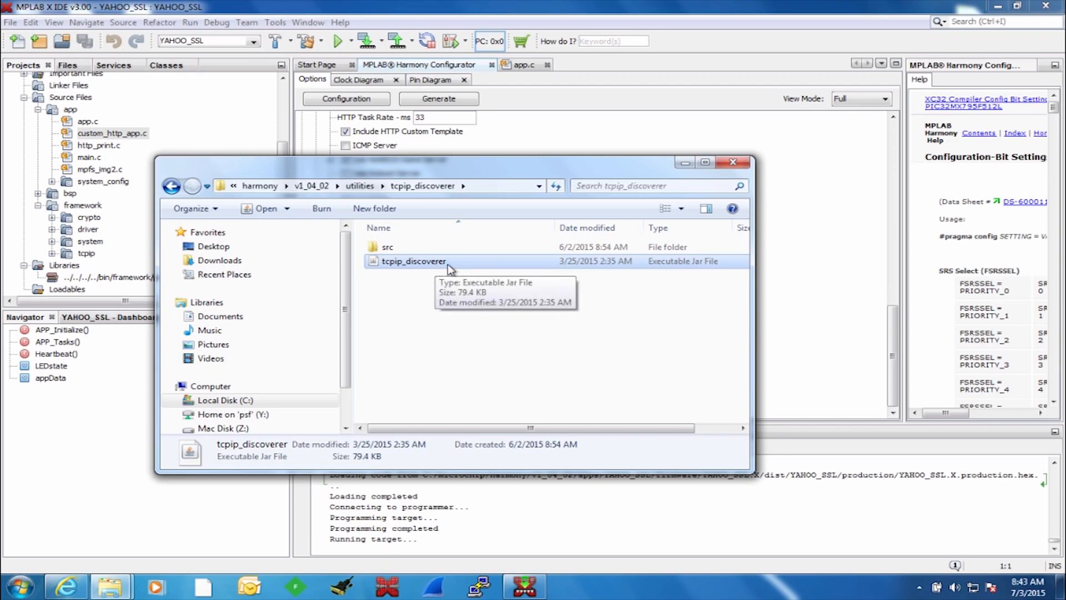
Launch the tcpip_discoverer utility, discover the Microchip devices on the network and examine the YAHOO_SSL board's entry.
double_click(408, 264)
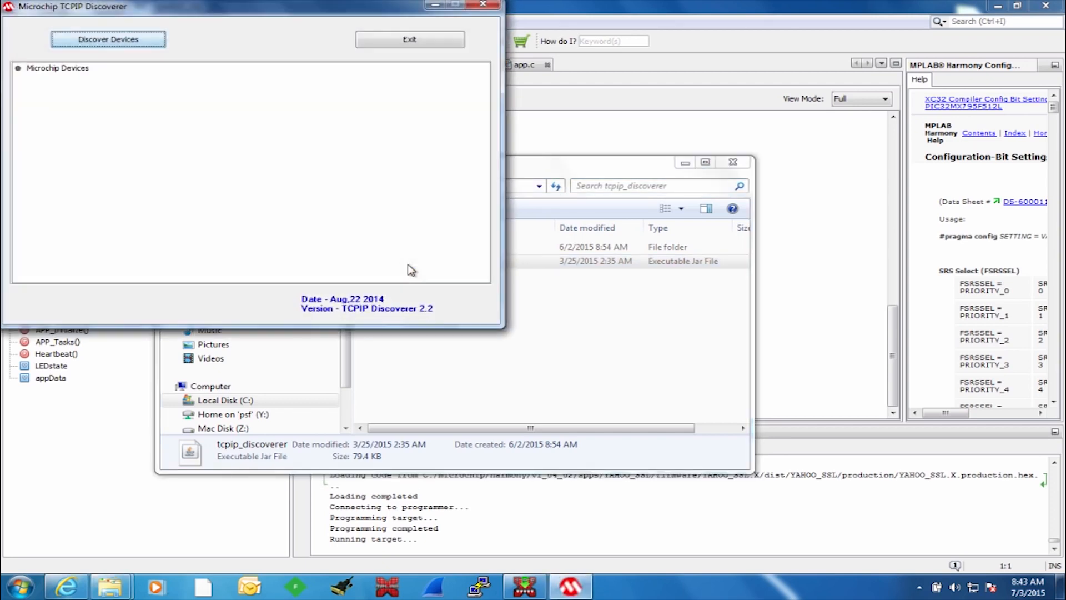
left_click(102, 44)
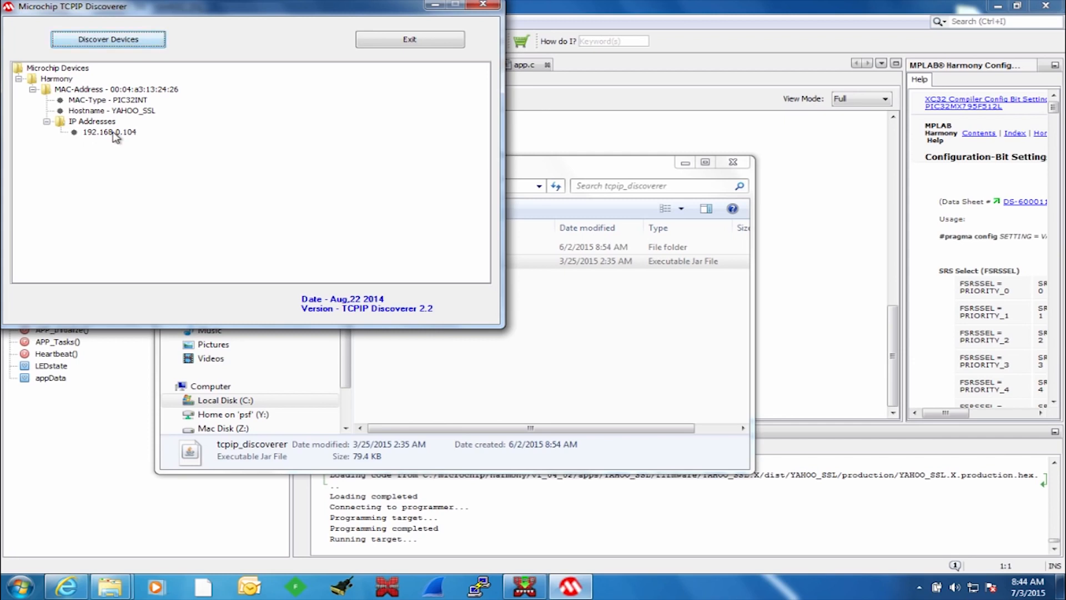
double_click(93, 91)
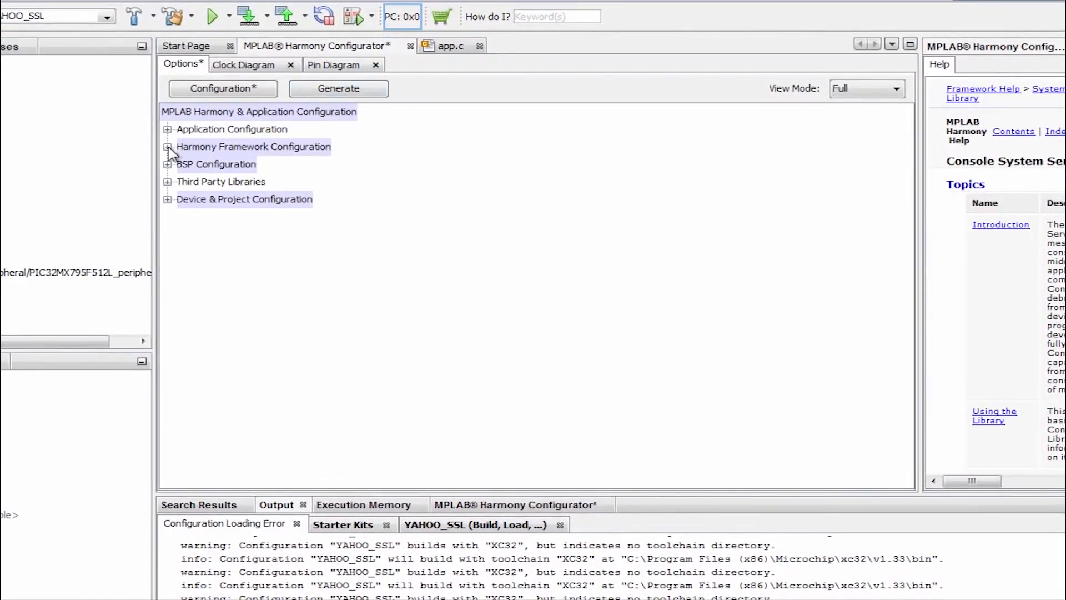
Under System Services, enable the Console System Service with USB_CDC_CONSOLE as the peripheral for console instance 0 and DYNAMIC service mode.
left_click(168, 147)
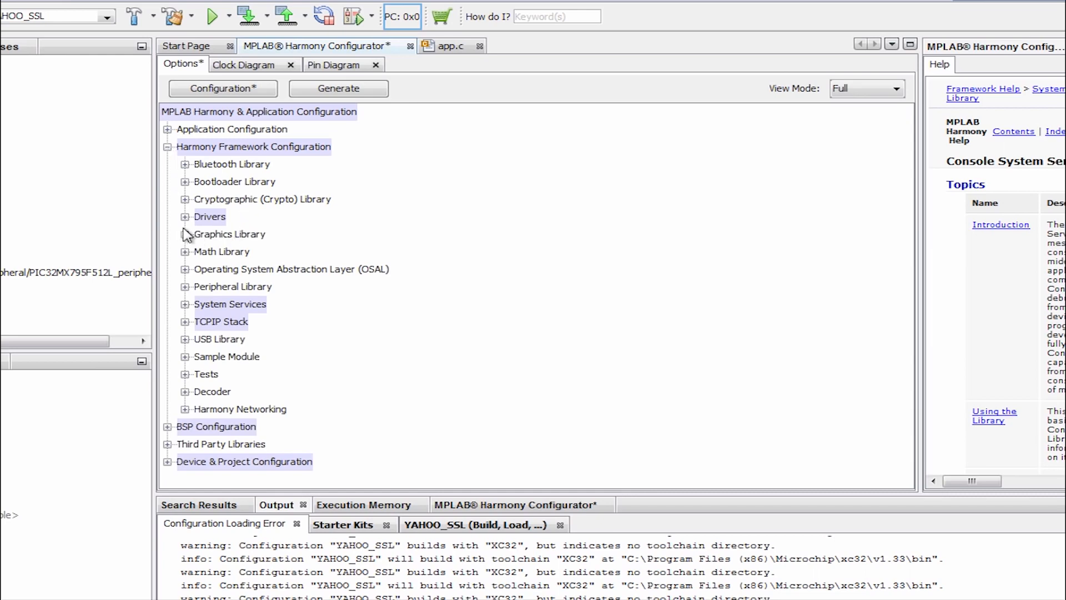
left_click(185, 305)
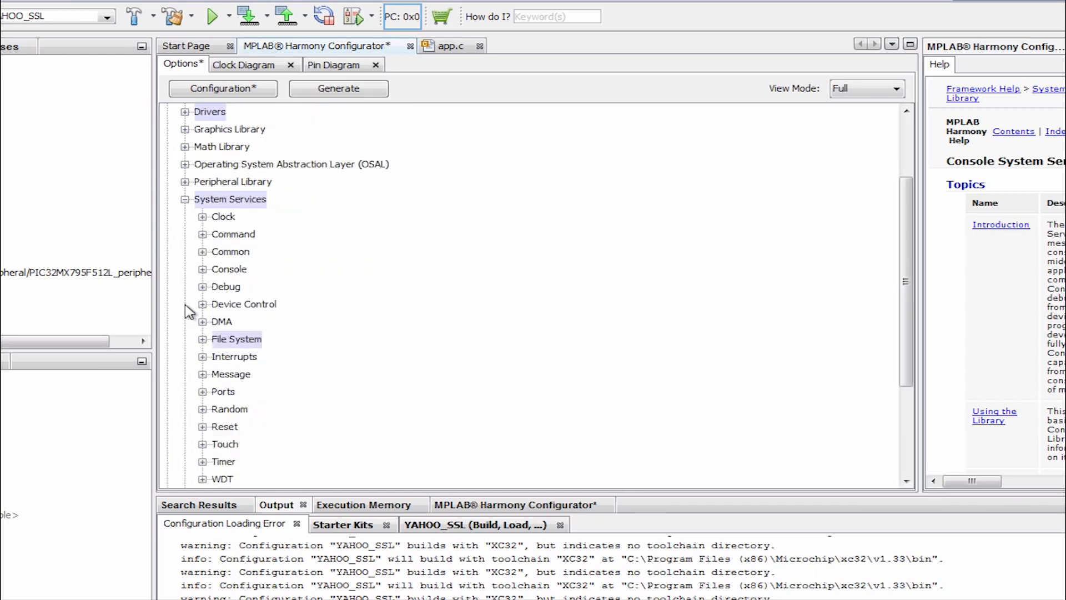
left_click(203, 269)
left_click(240, 287)
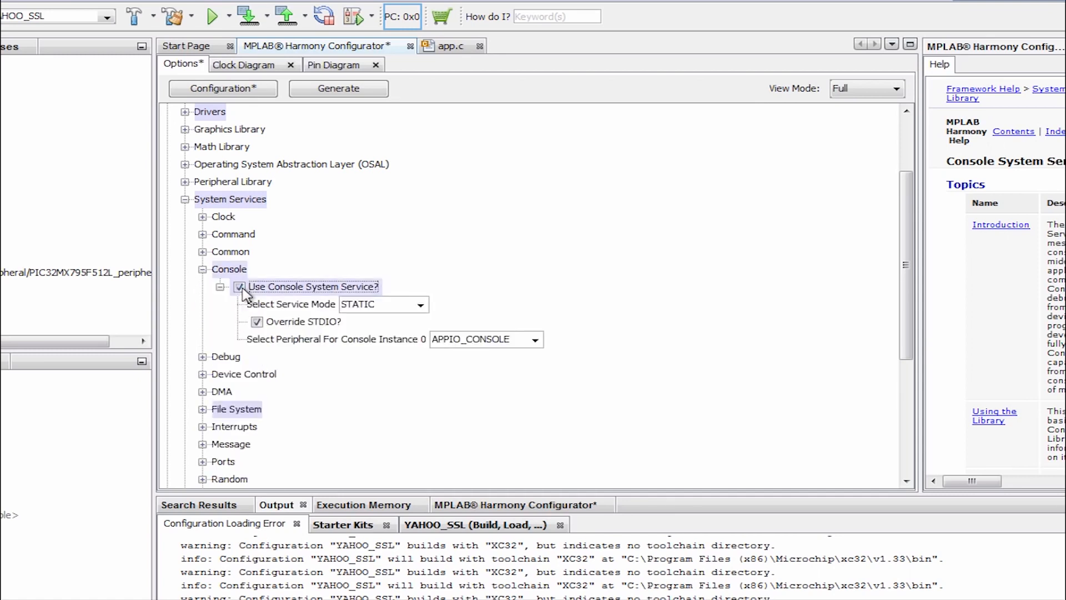
left_click(535, 340)
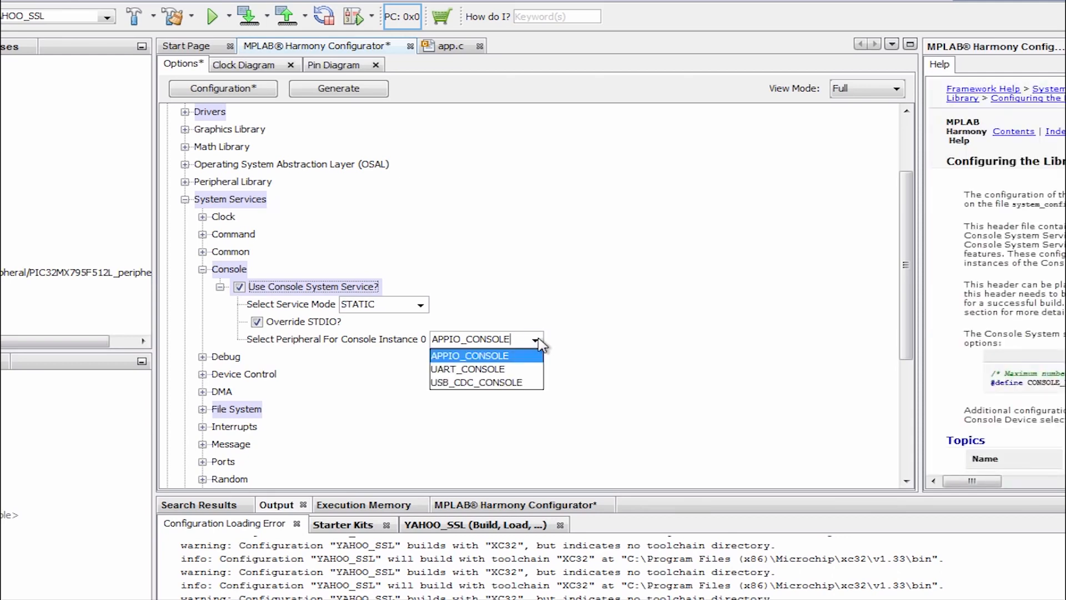
left_click(526, 383)
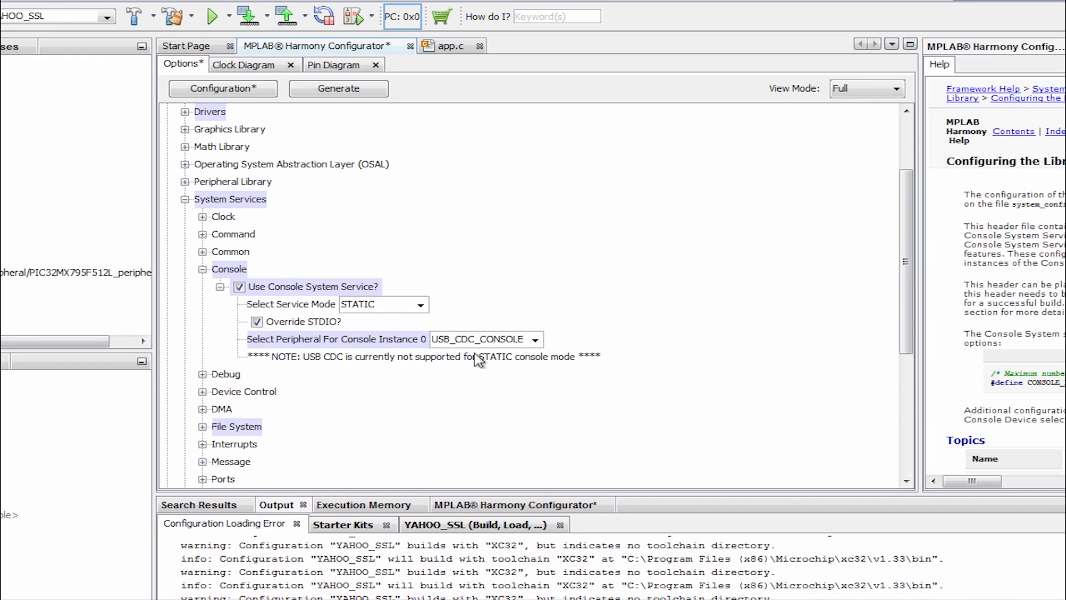
left_click(422, 309)
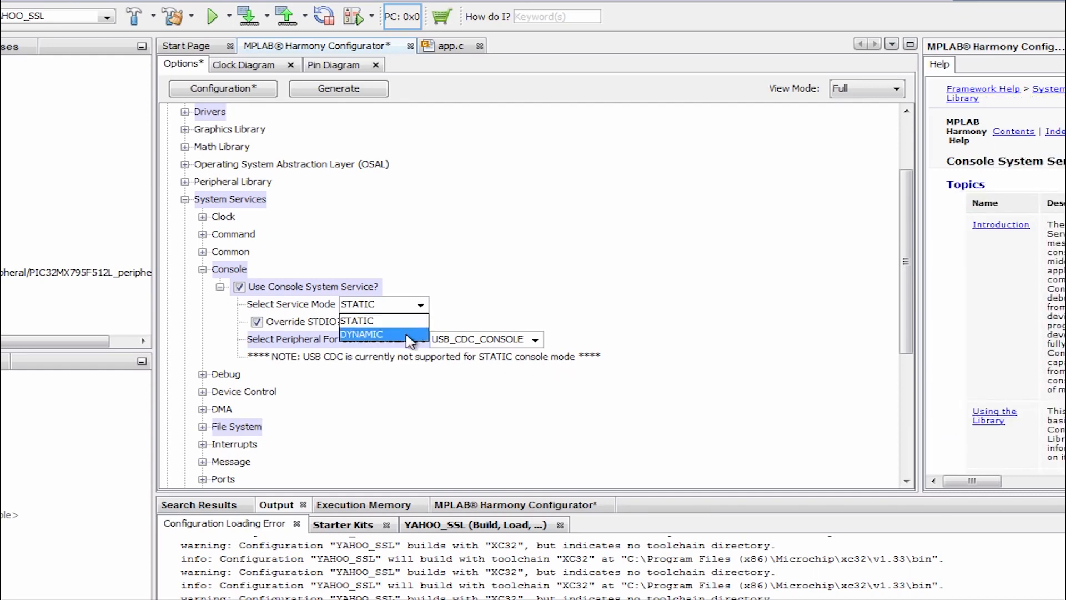
left_click(410, 336)
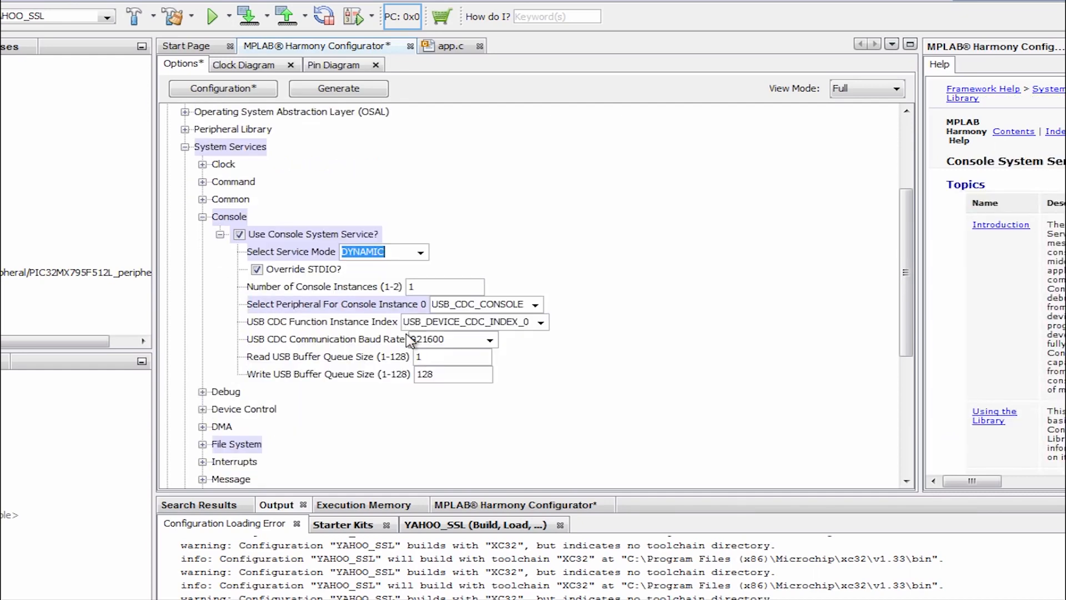
left_click(202, 217)
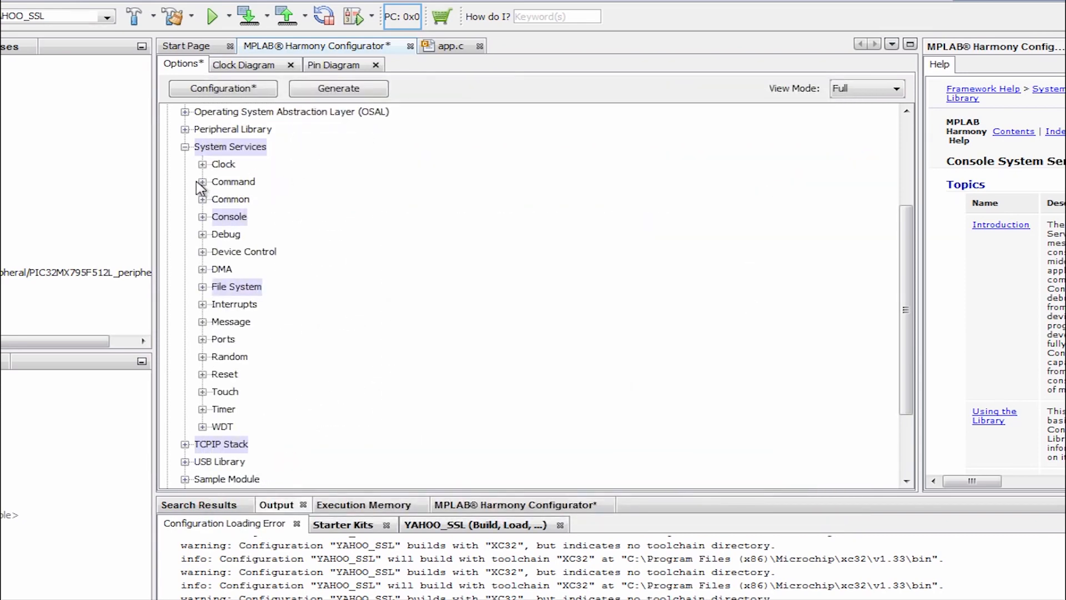
Enable the Command Processor System Service under System Services, then collapse the group.
left_click(202, 183)
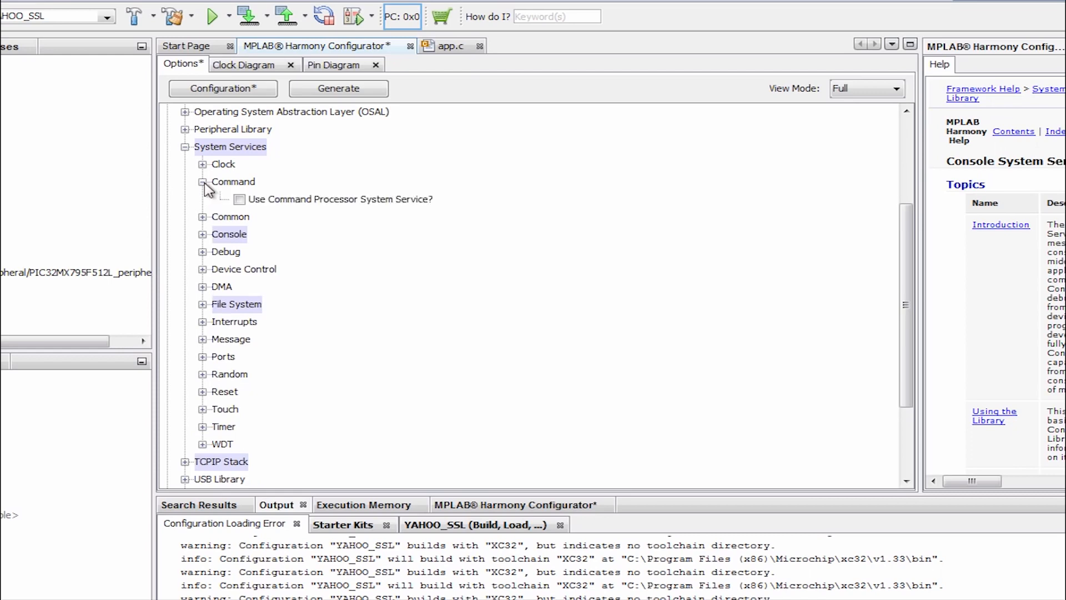
left_click(239, 199)
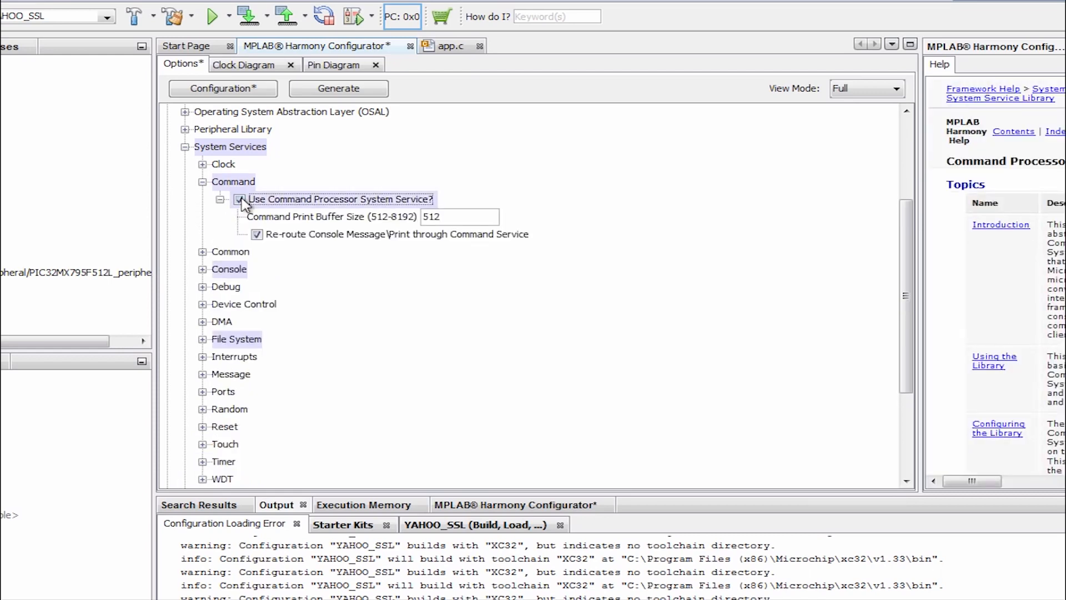
left_click(202, 182)
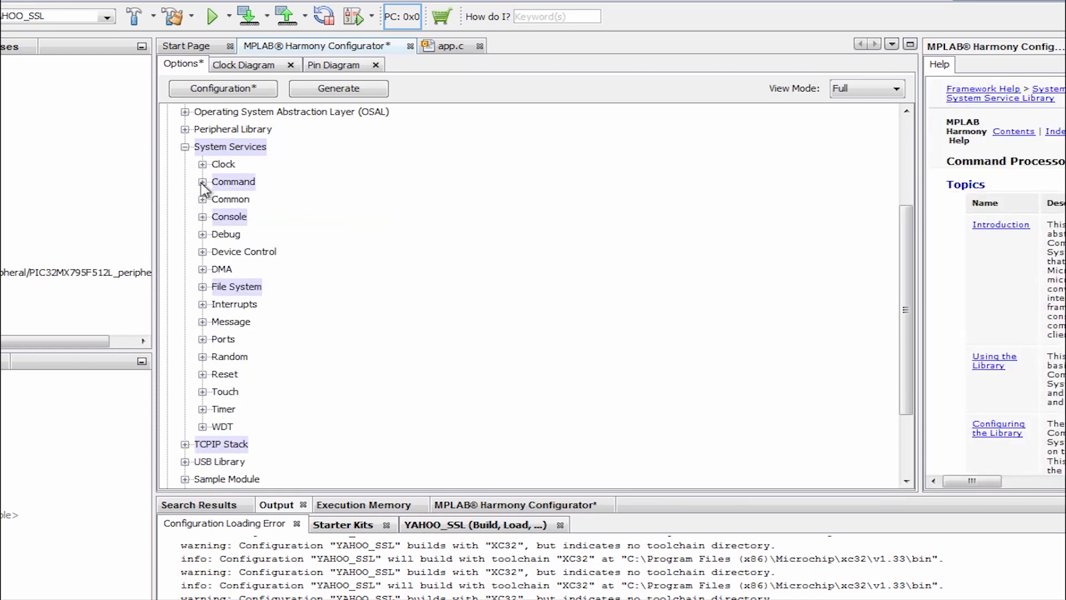
left_click(185, 148)
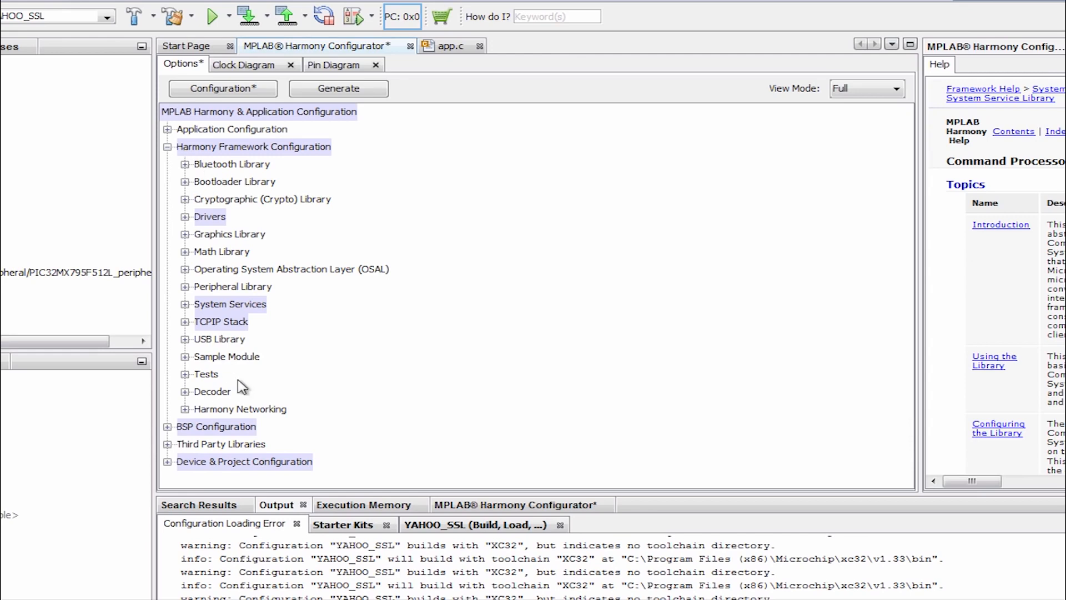
In the USB Library, set USB Device Instance 0's Product ID Selection to cdc_com_port_single_demo, then collapse the library.
left_click(185, 339)
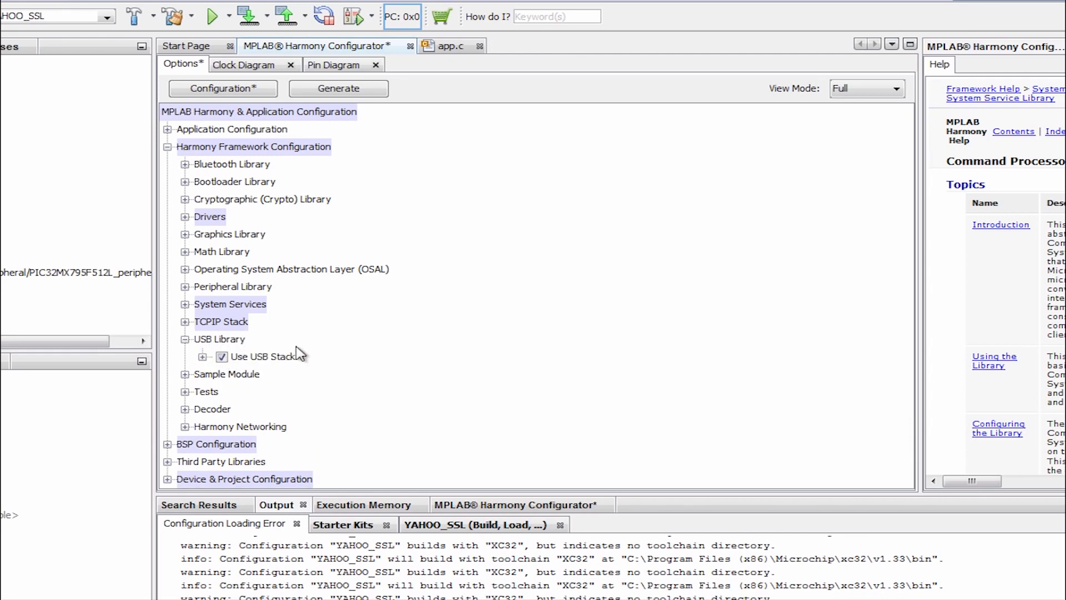
left_click(203, 357)
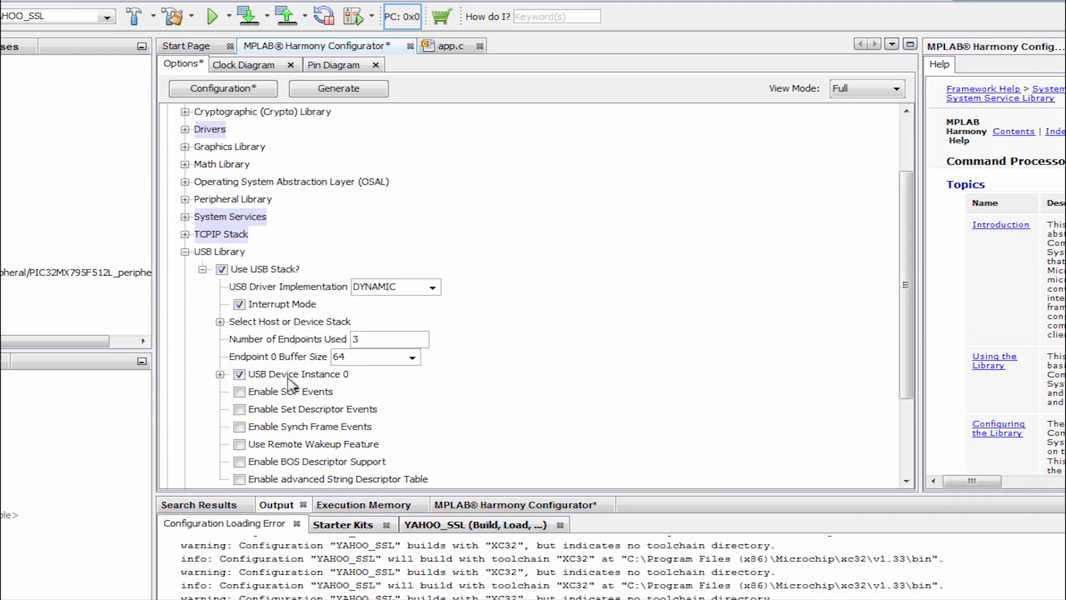
left_click(220, 374)
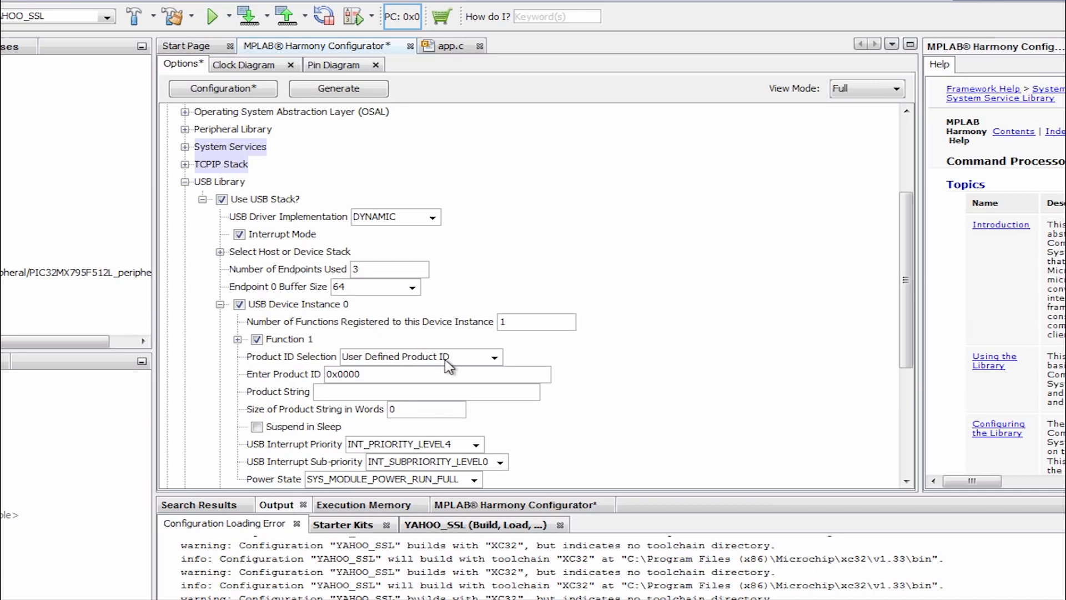
left_click(496, 359)
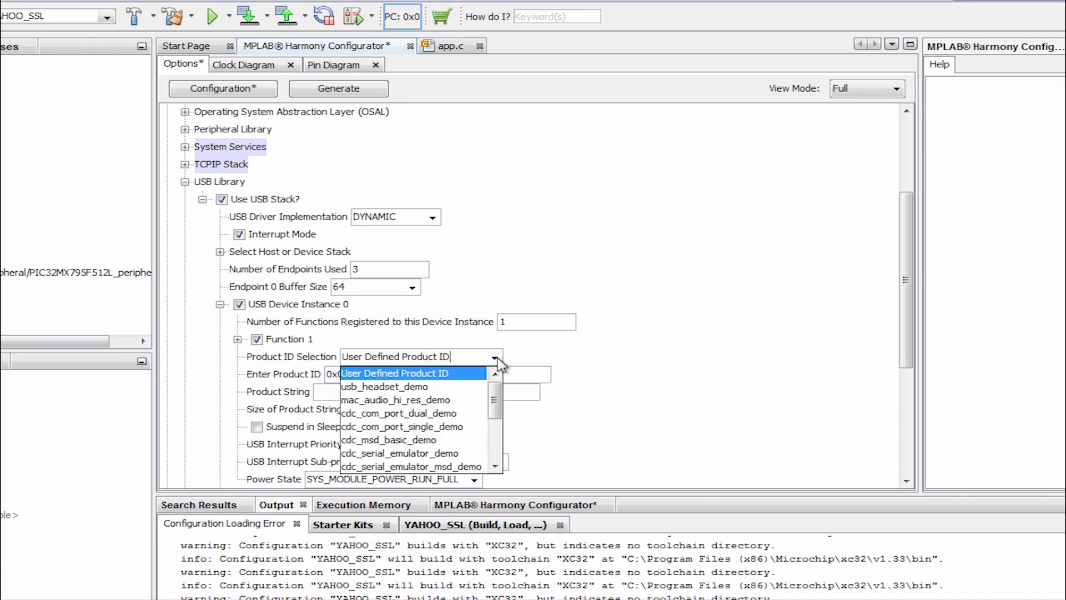
left_click(443, 428)
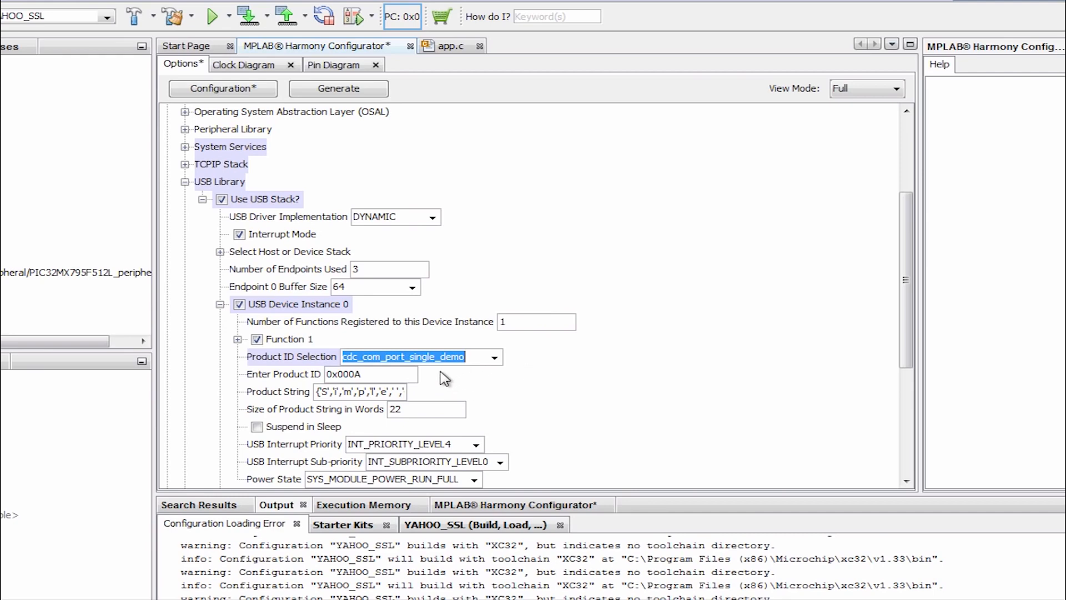
scroll(407, 364, "down", 4)
scroll(407, 364, "up", 4)
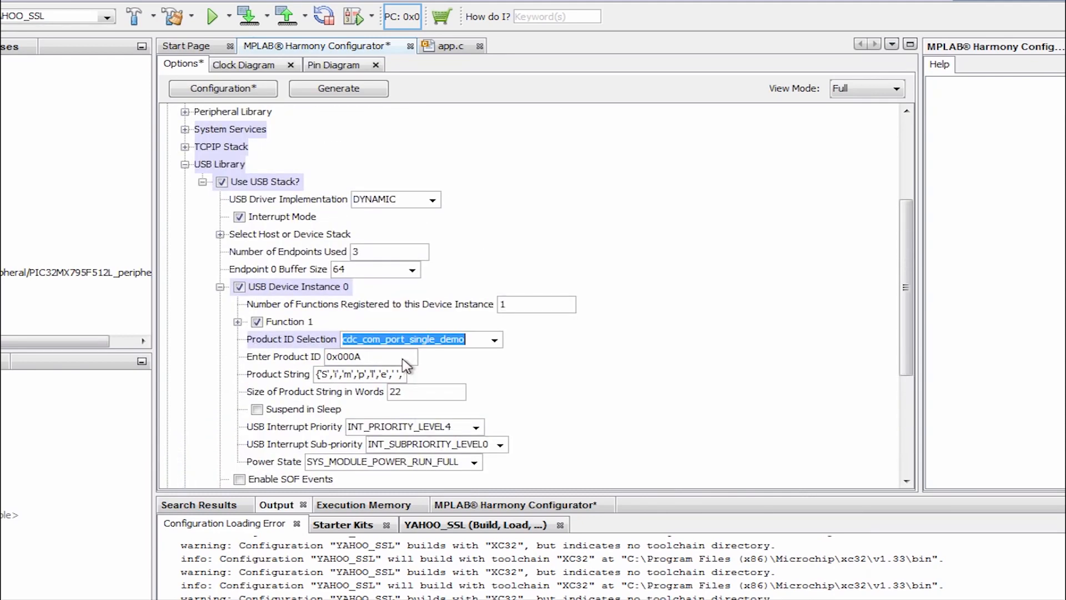
left_click(185, 165)
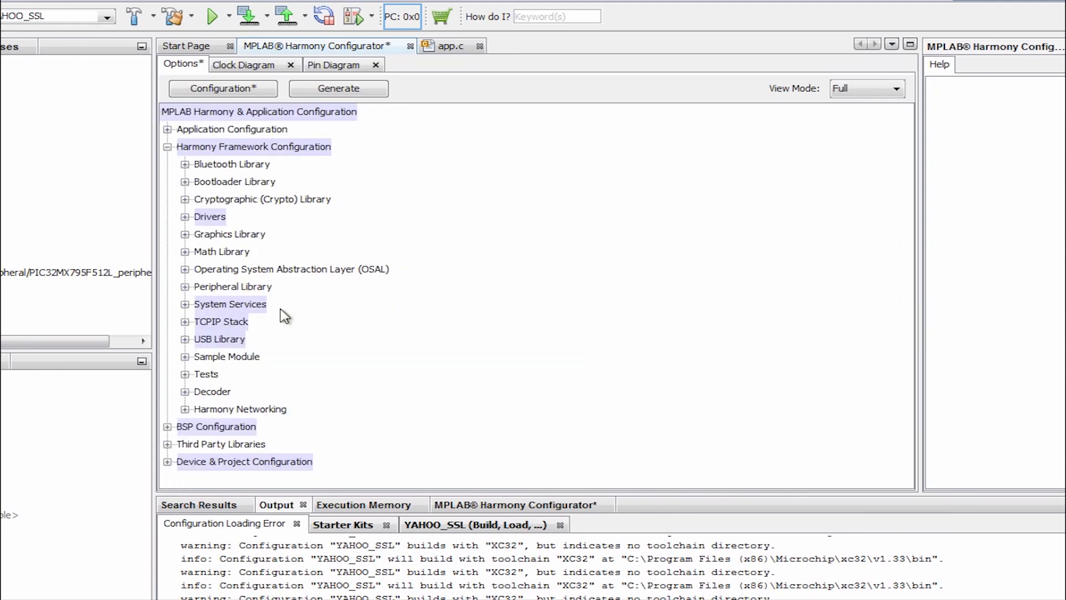
Enable Use TCP\IP Commands under TCPIP Stack, then collapse the stack's options.
left_click(185, 321)
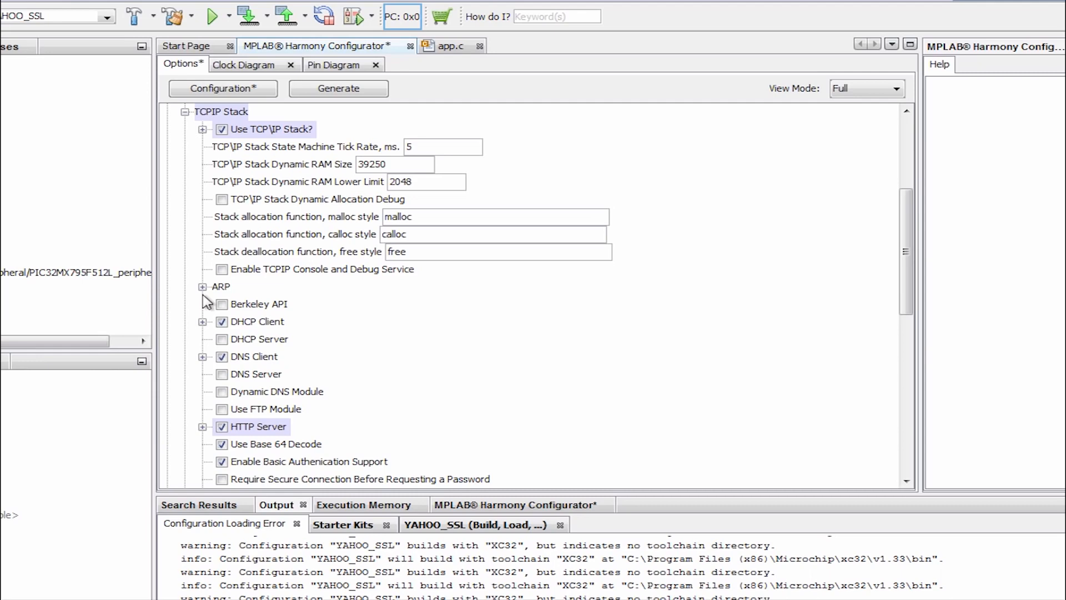
scroll(204, 301, "down", 7)
scroll(207, 301, "down", 1)
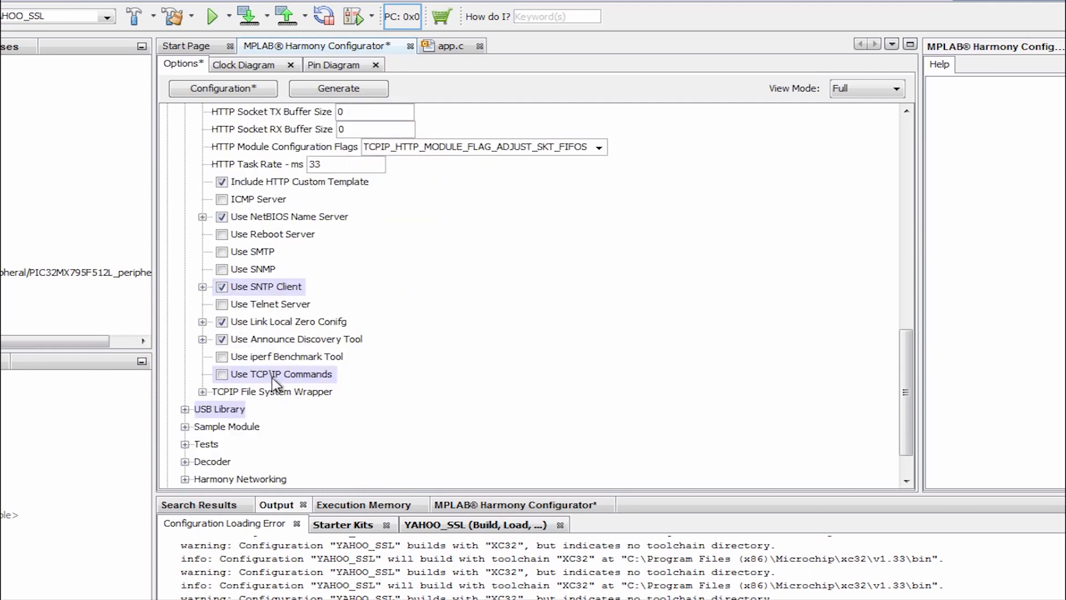
left_click(222, 376)
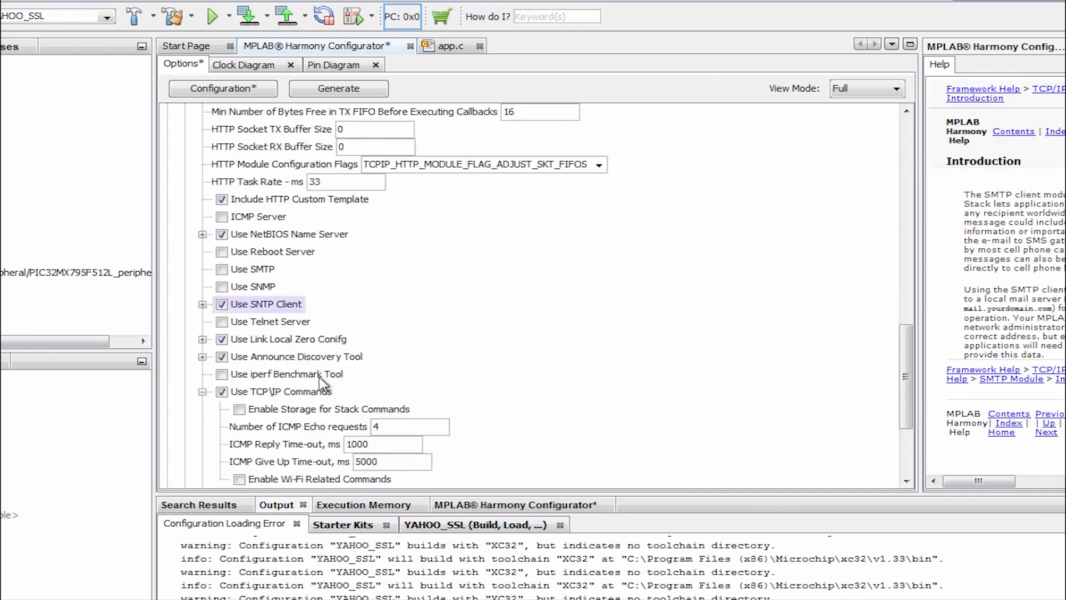
scroll(321, 383, "down", 3)
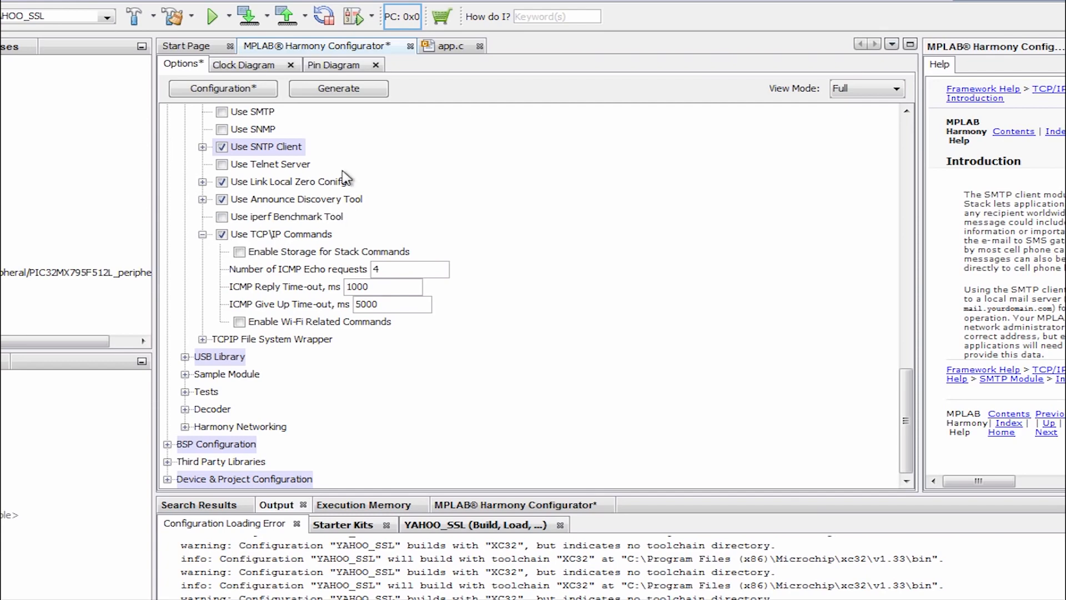
scroll(338, 172, "up", 15)
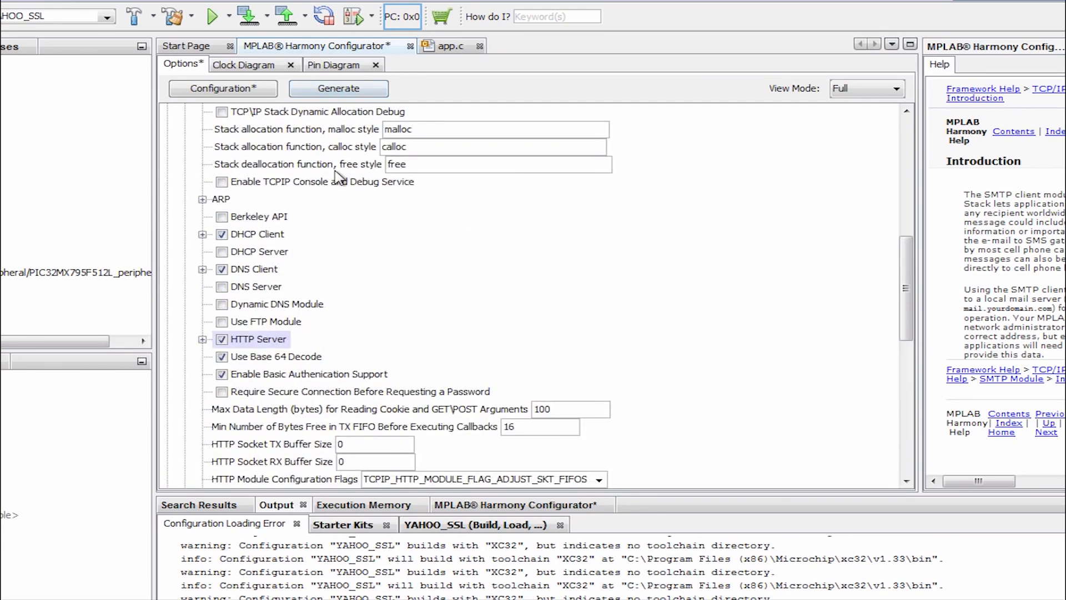
left_click(184, 164)
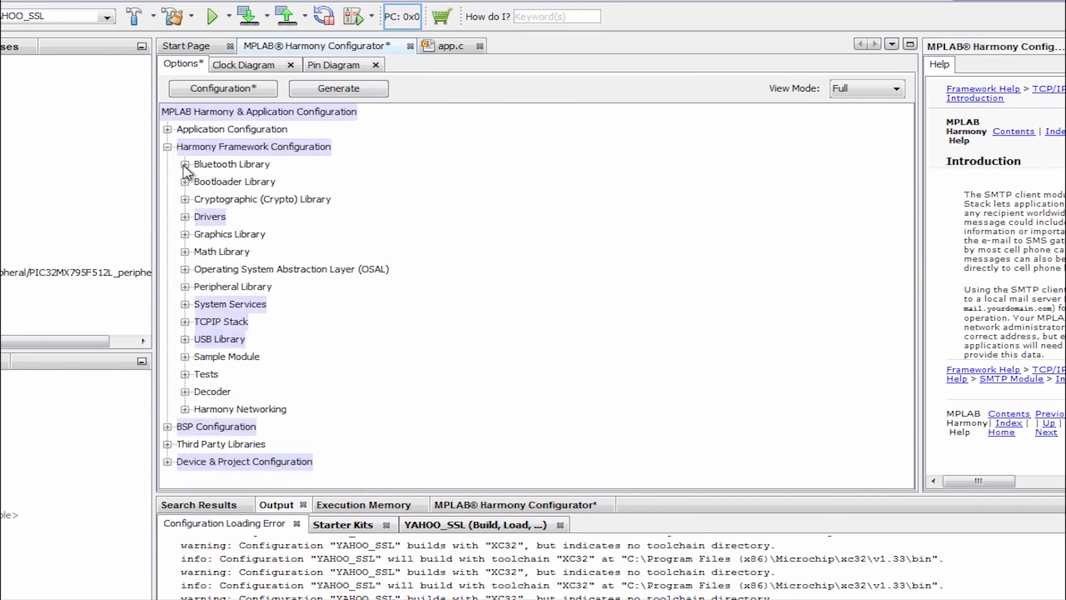
Generate the project code with the modified configuration saved, then build and program the YAHOO_SSL project onto the board.
left_click(339, 93)
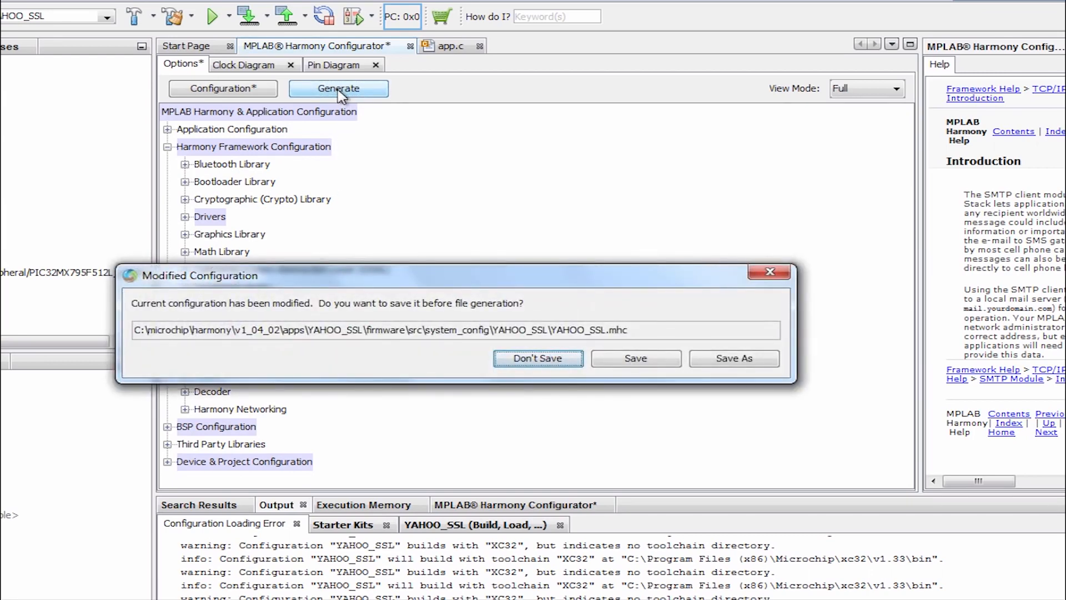
left_click(639, 362)
left_click(686, 373)
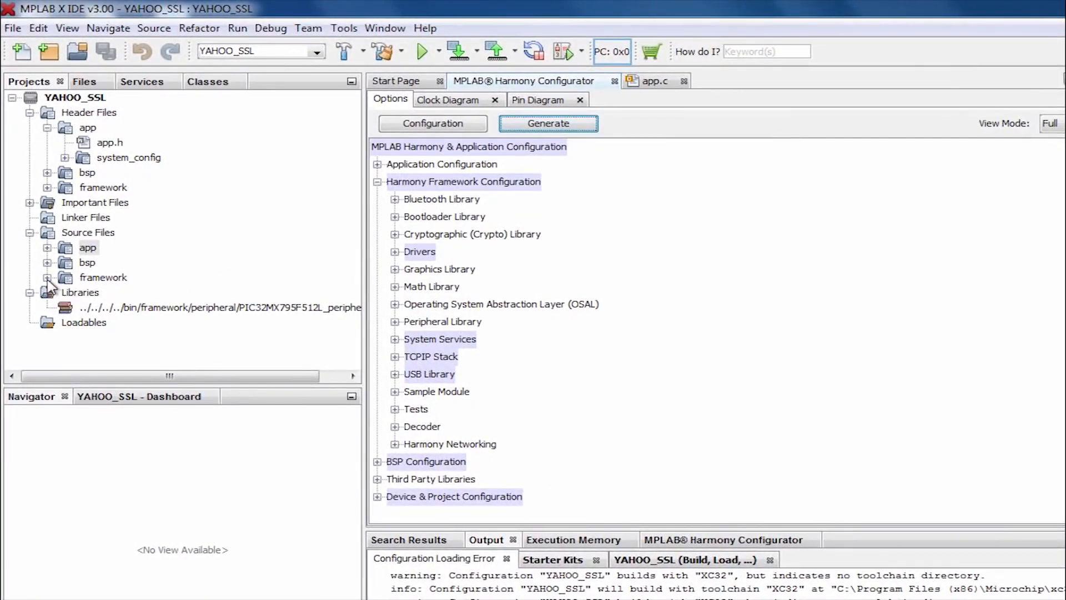
left_click(47, 278)
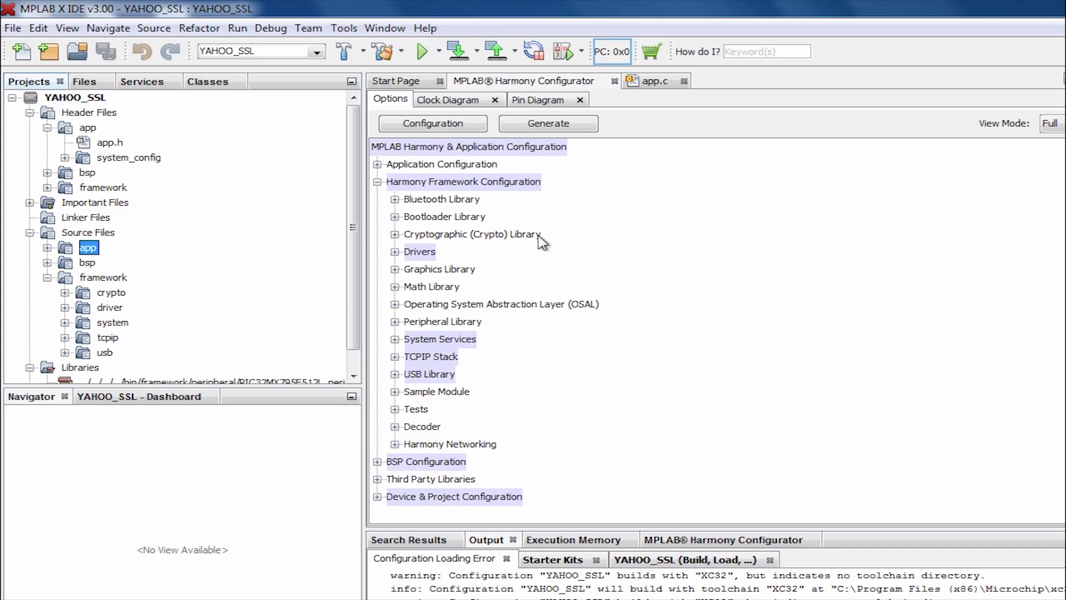
left_click(461, 58)
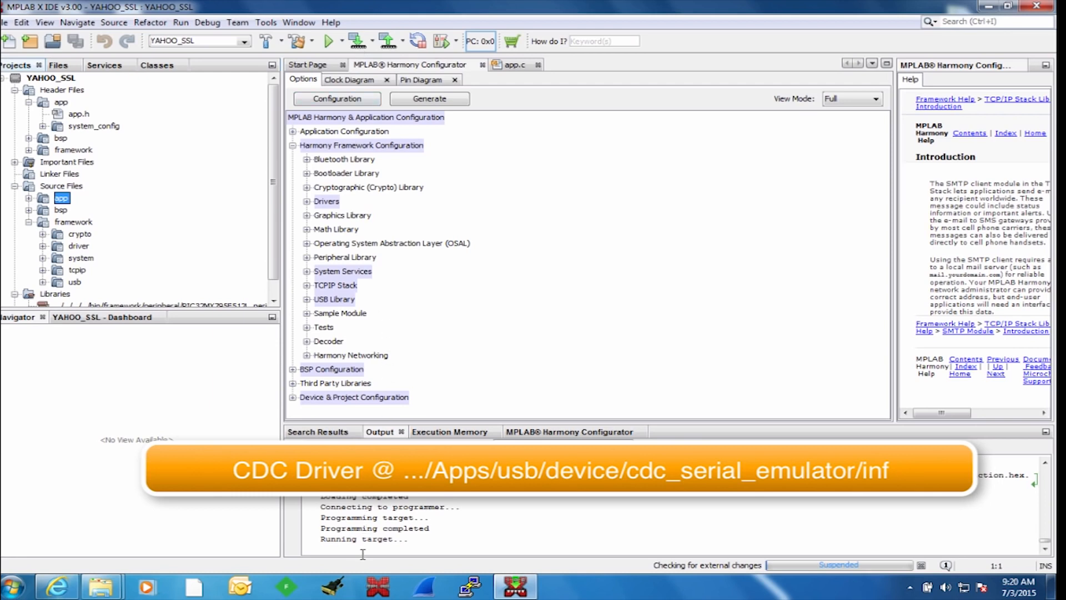
Switch to CoolTerm, keep COM9 as the serial port in the connection options and connect to the board.
left_click(334, 587)
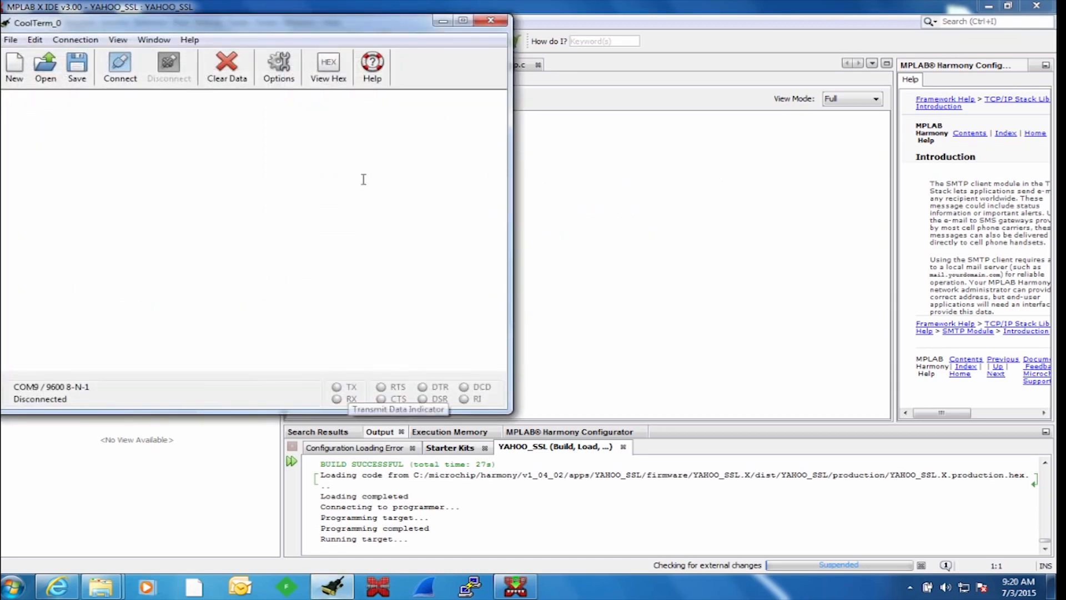
left_click(278, 66)
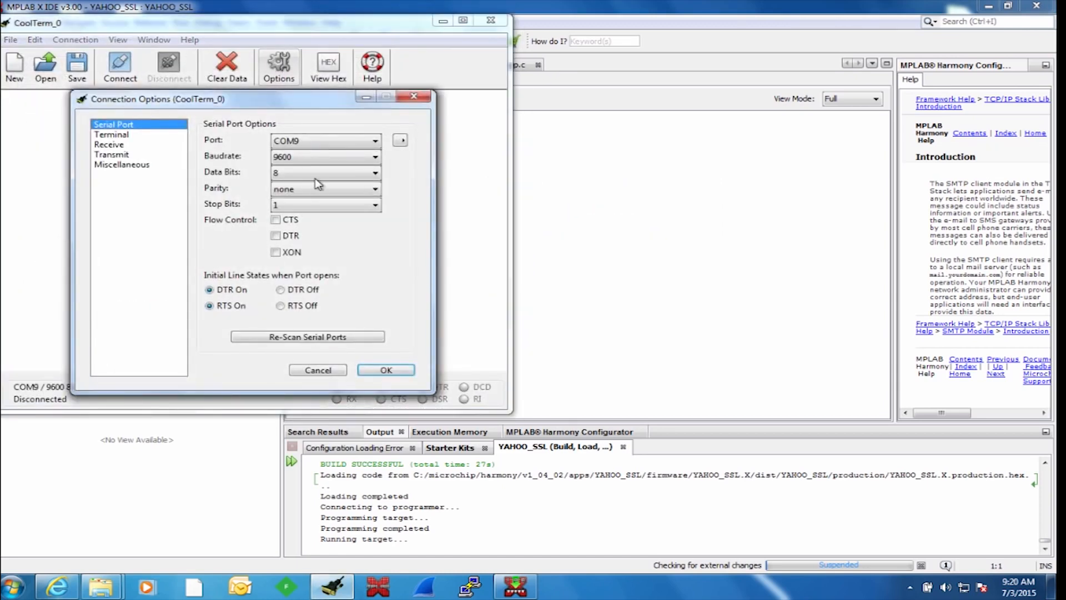
left_click(329, 142)
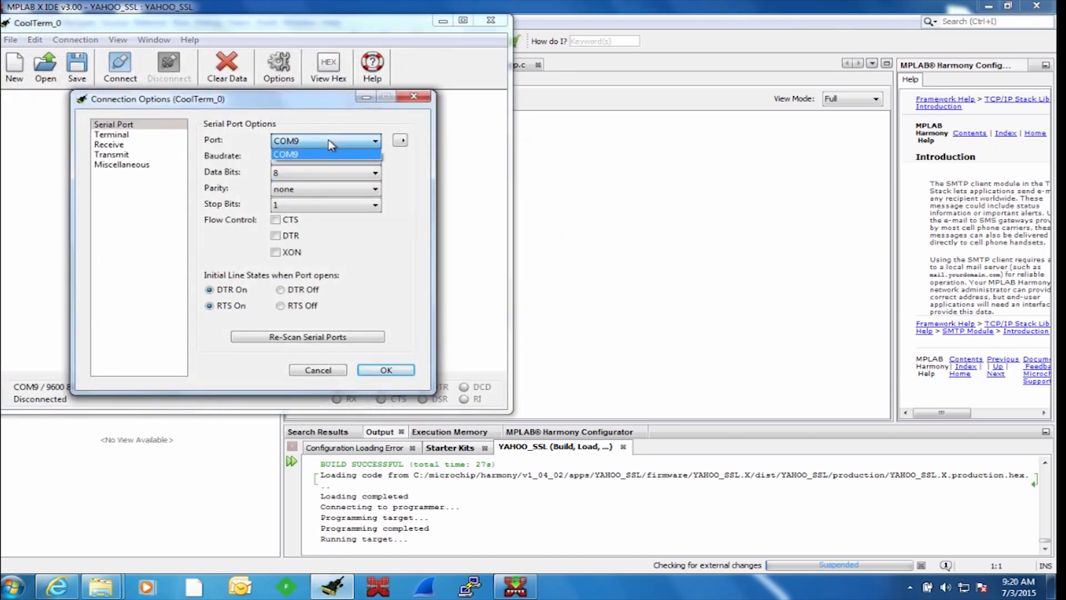
left_click(328, 140)
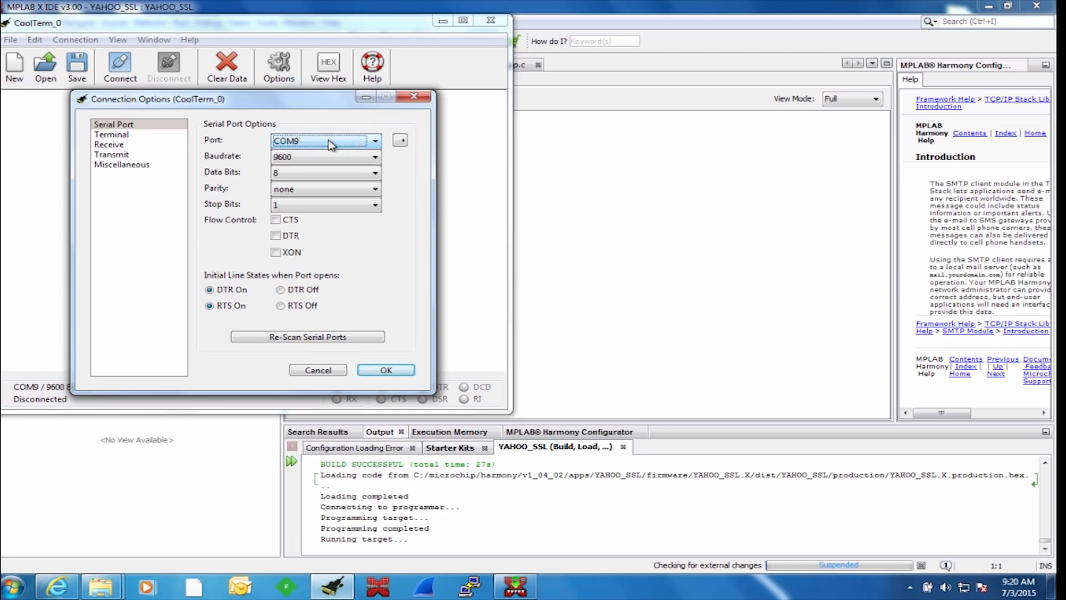
left_click(386, 370)
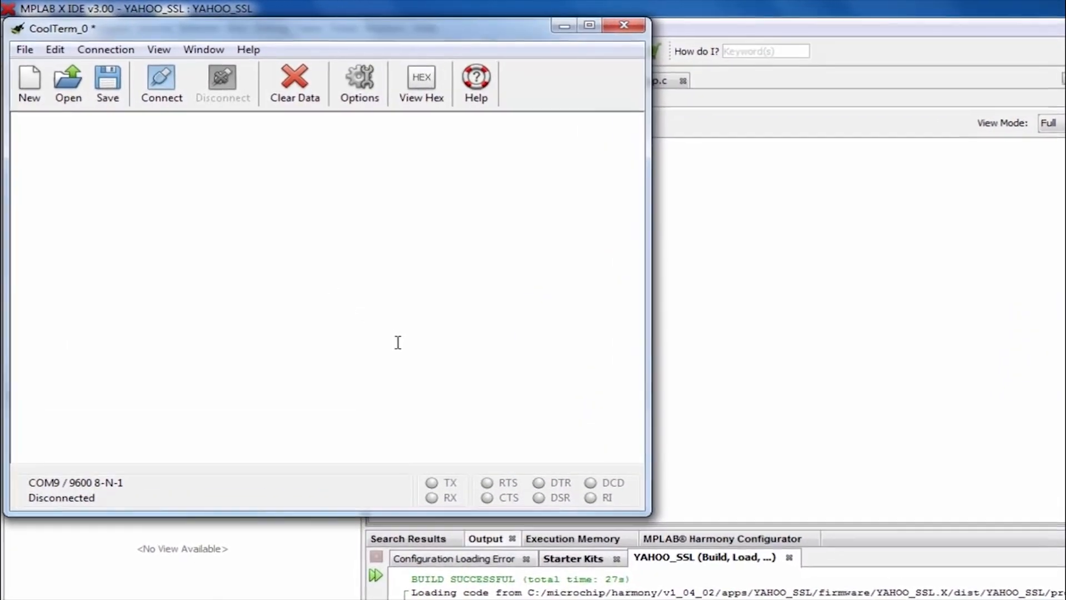
left_click(161, 82)
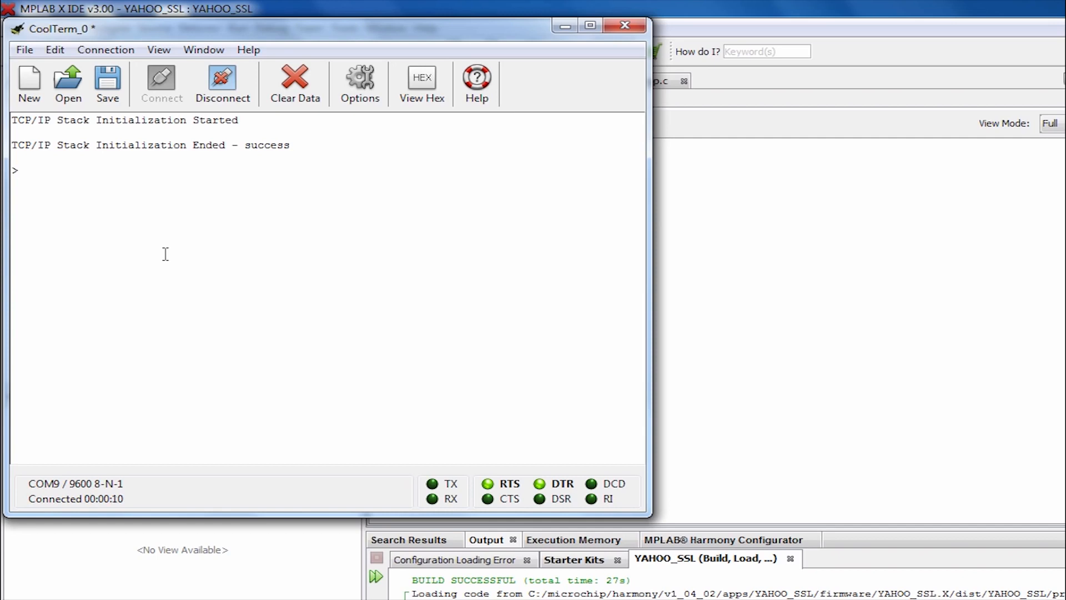
Run the netinfo command at the board's console prompt.
key("Return")
key("Return")
type("netinf")
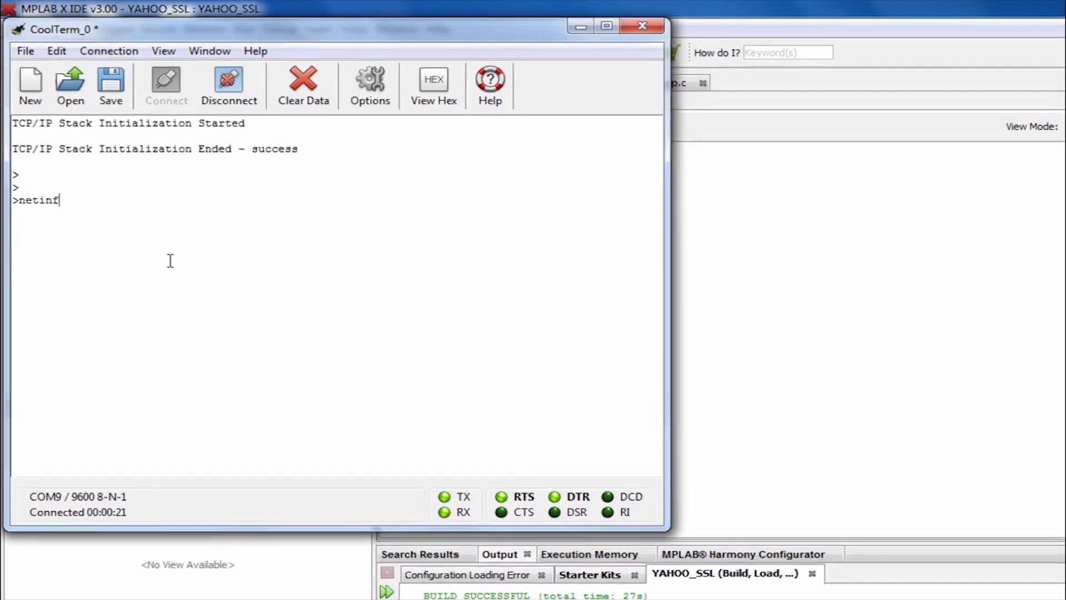
type("o")
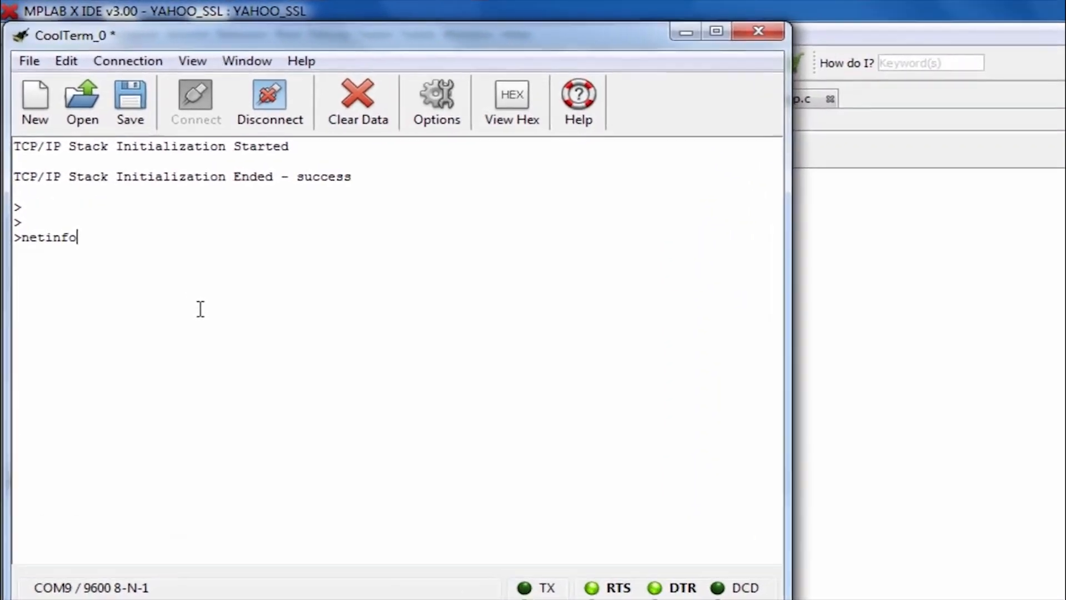
key("Return")
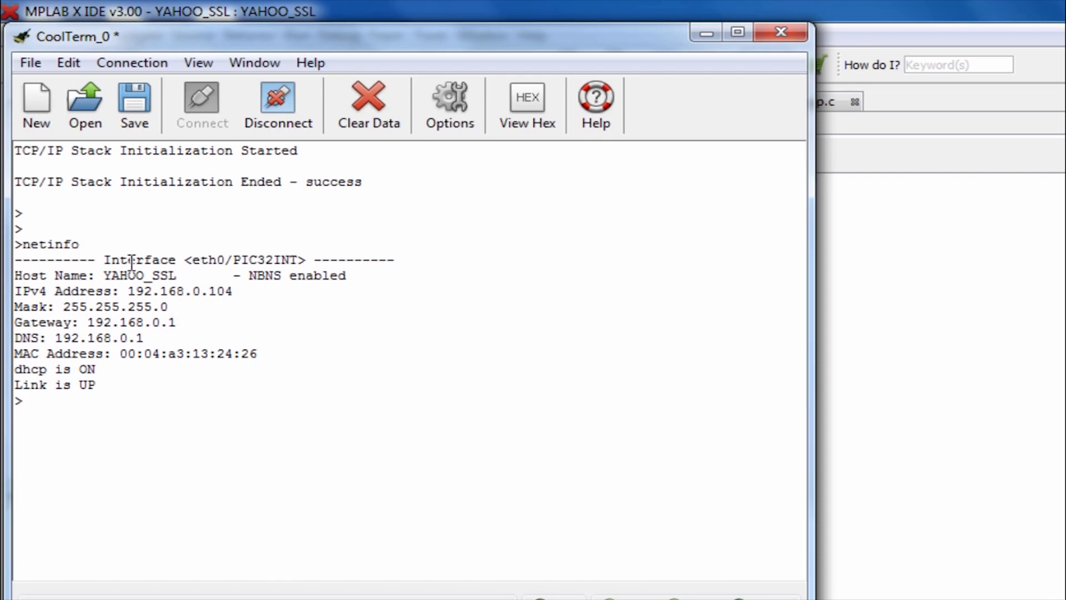
Return to MPLAB X IDE, open tcpip_commands.c from the source framework/tcpip/stack folder and examine the tcpipCmdTbl command table.
left_click(858, 309)
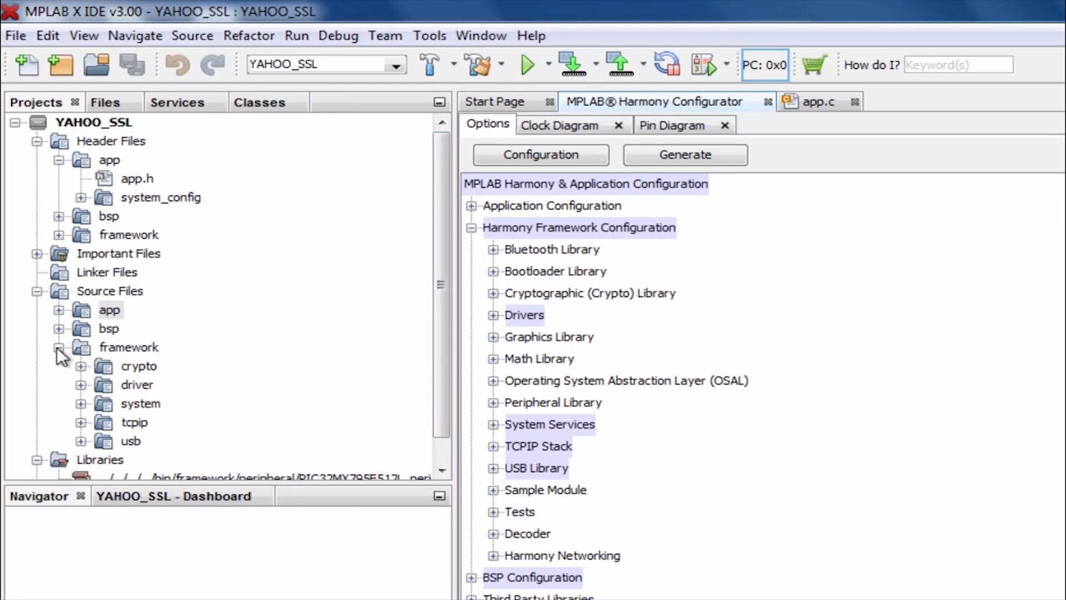
left_click(81, 423)
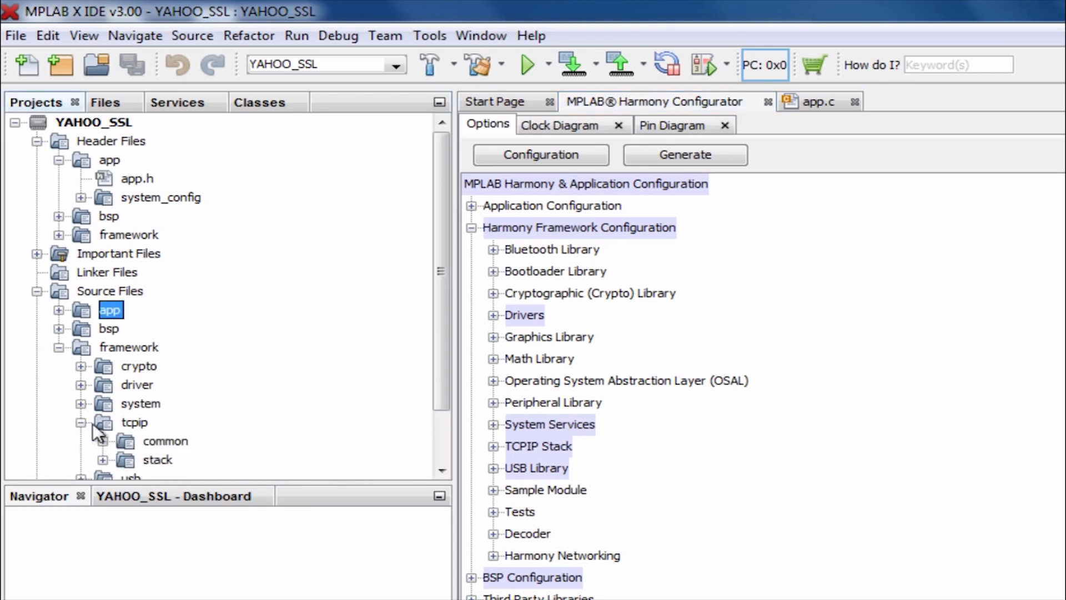
scroll(290, 392, "down", 2)
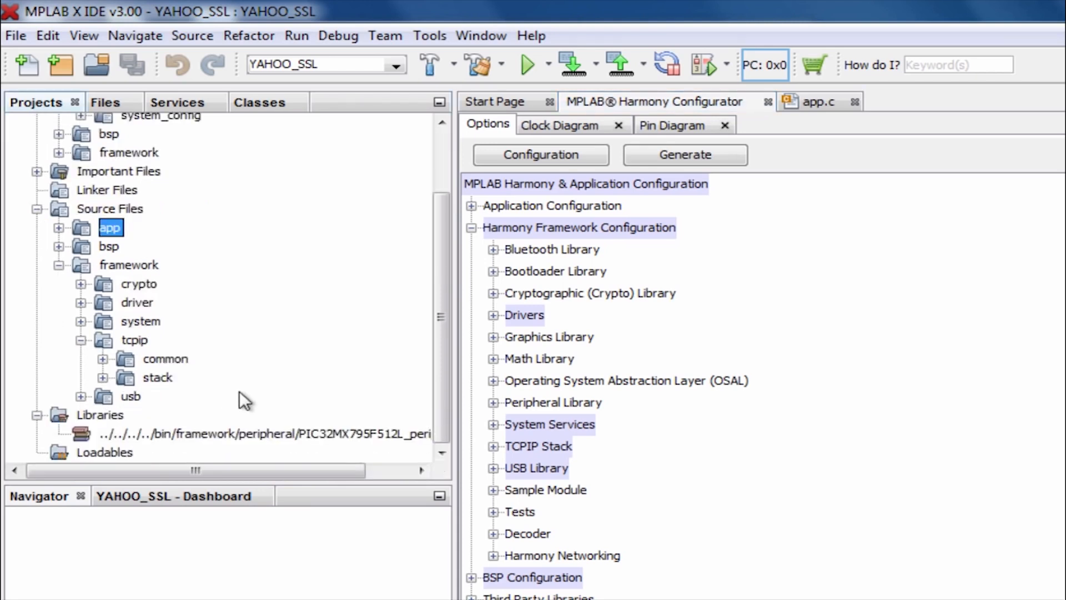
left_click(102, 377)
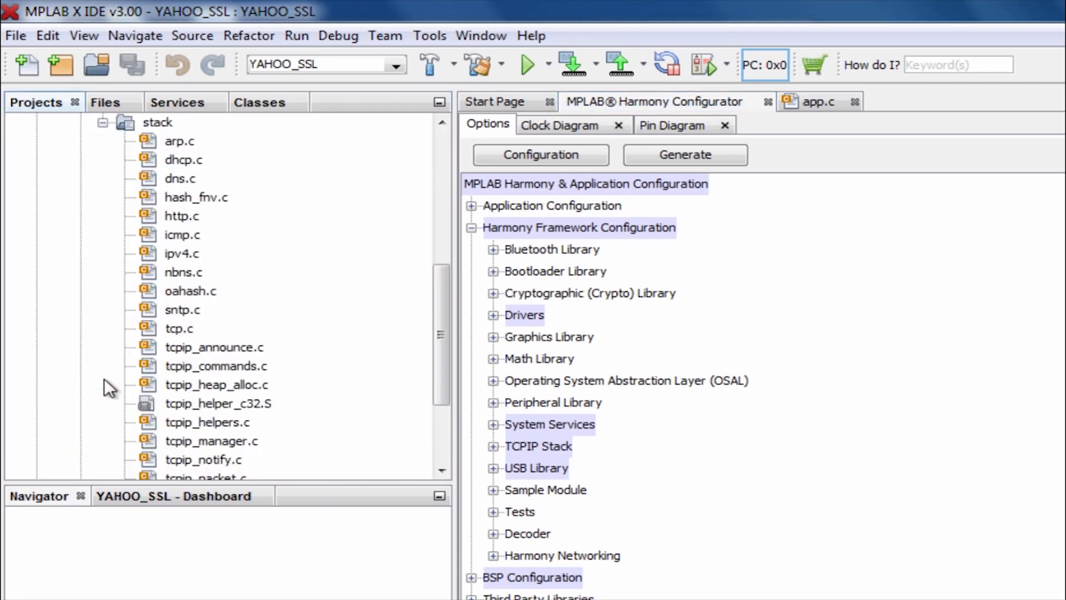
double_click(227, 368)
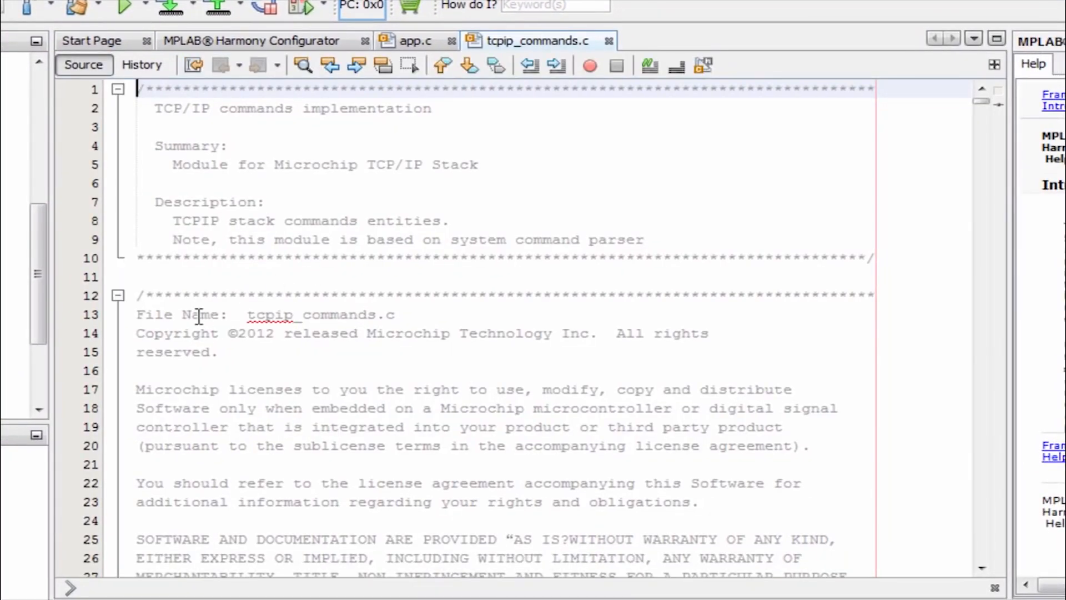
scroll(199, 317, "down", 18)
scroll(199, 316, "down", 20)
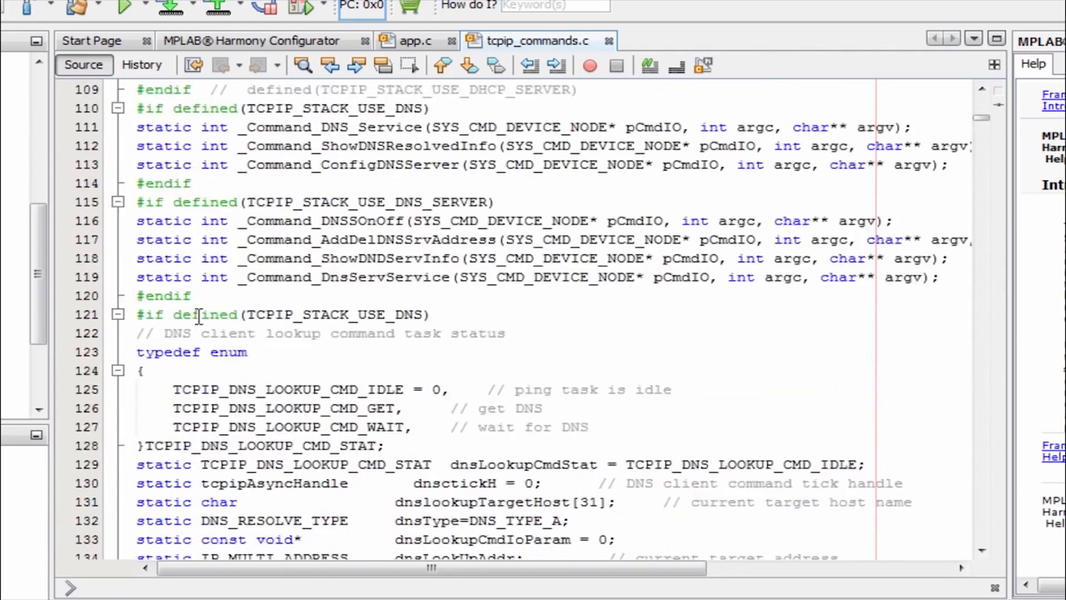
scroll(199, 317, "down", 20)
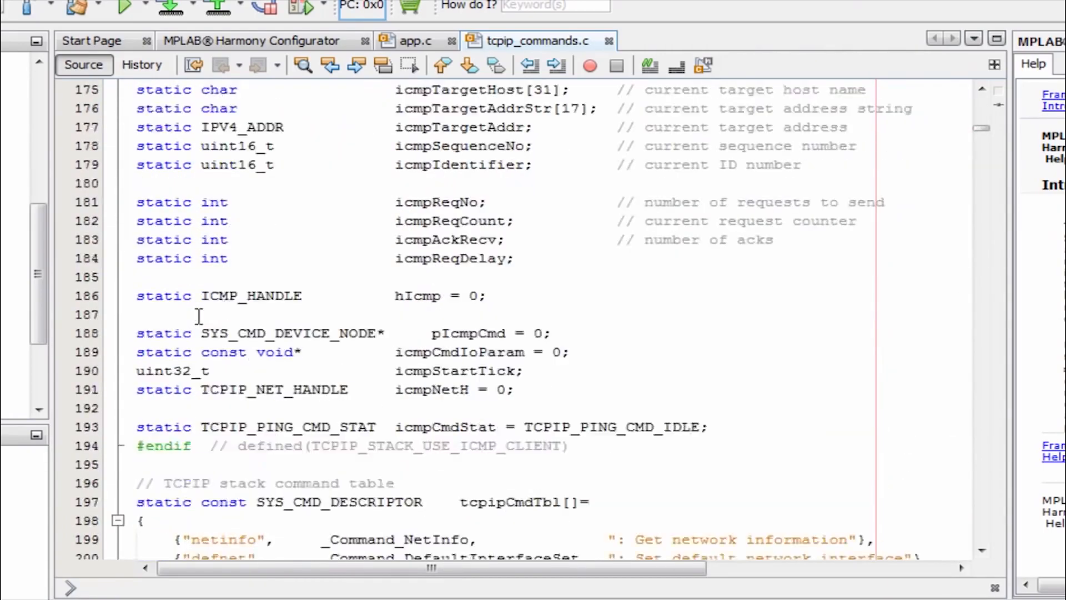
scroll(198, 316, "up", 5)
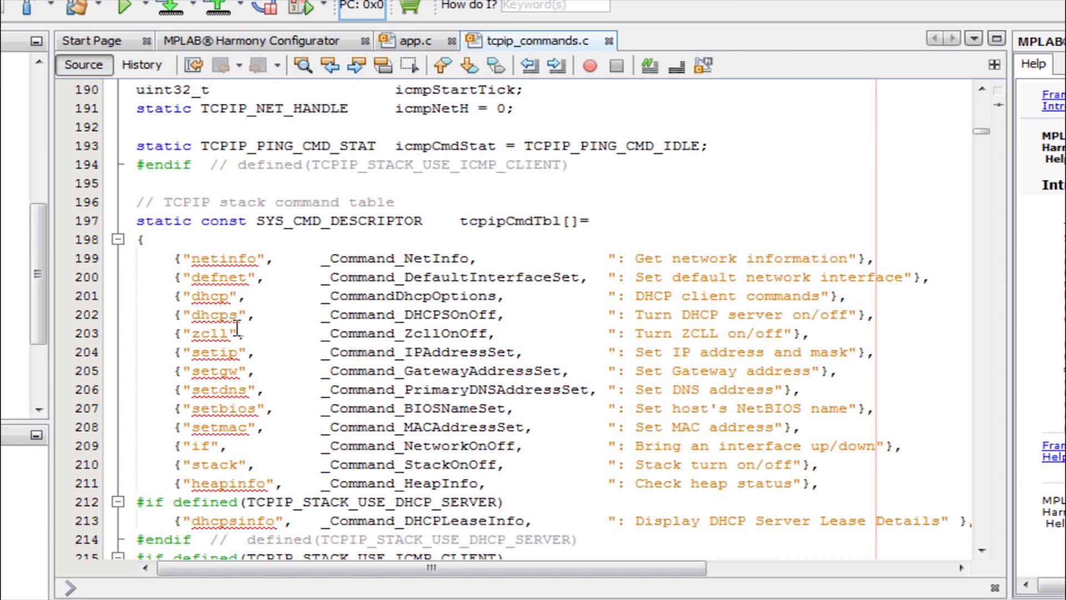
scroll(236, 333, "down", 2)
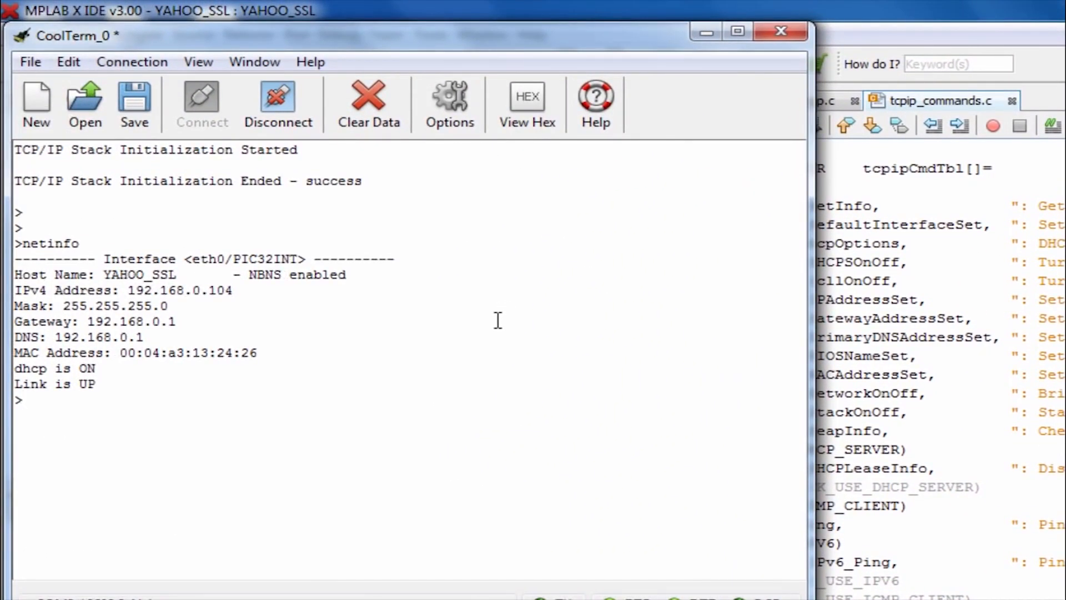
type("ping www.microch")
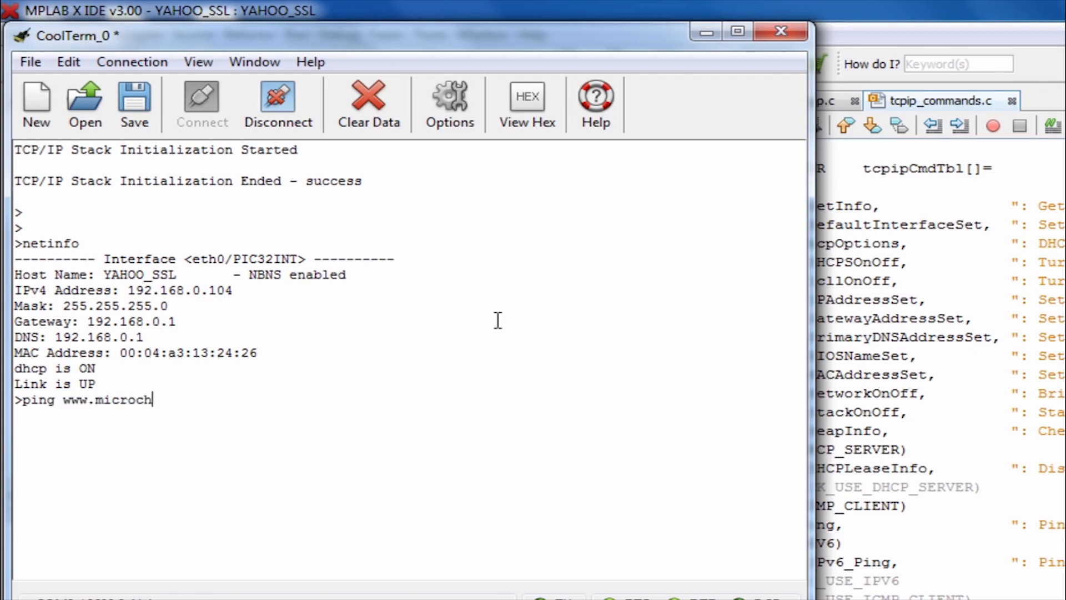
type("ip.com")
key("Return")
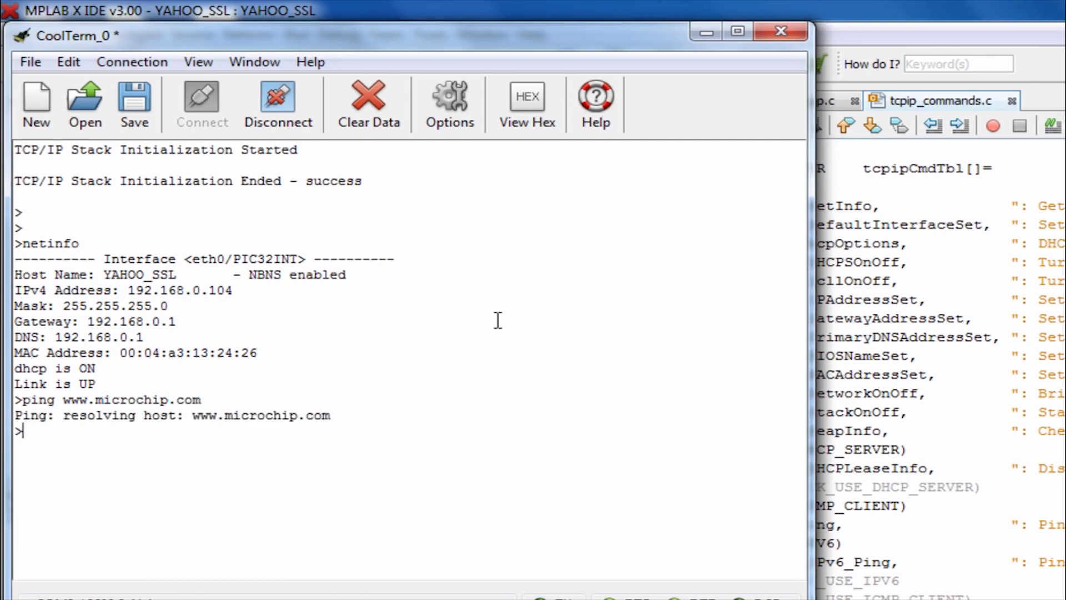